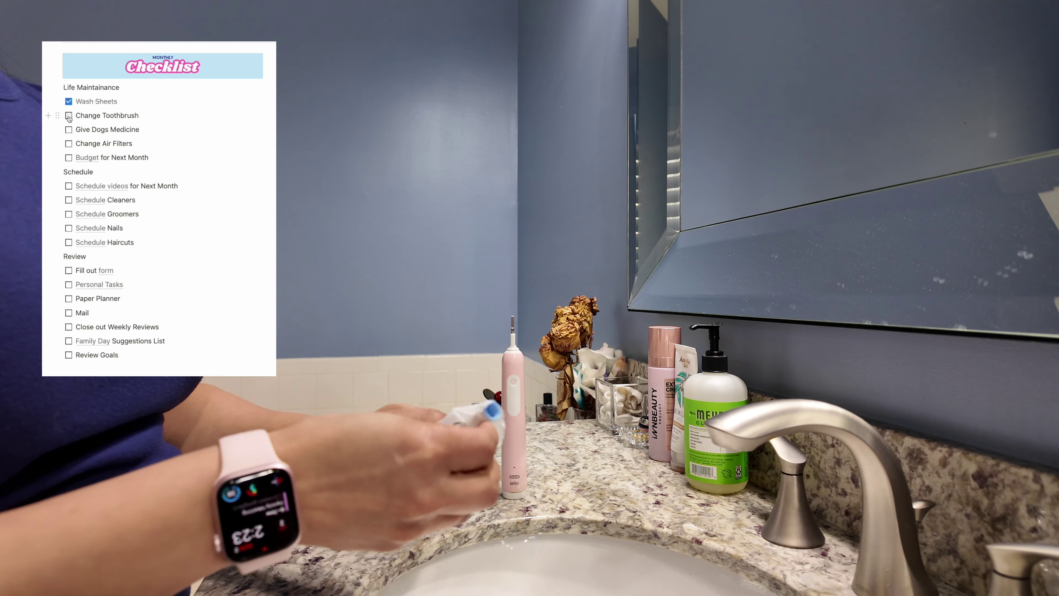
- Check off Change Toothbrush, Give Dogs Medicine and Change Air Filters in the monthly checklist
{"action": "left_click", "coordinate": [69, 118]}
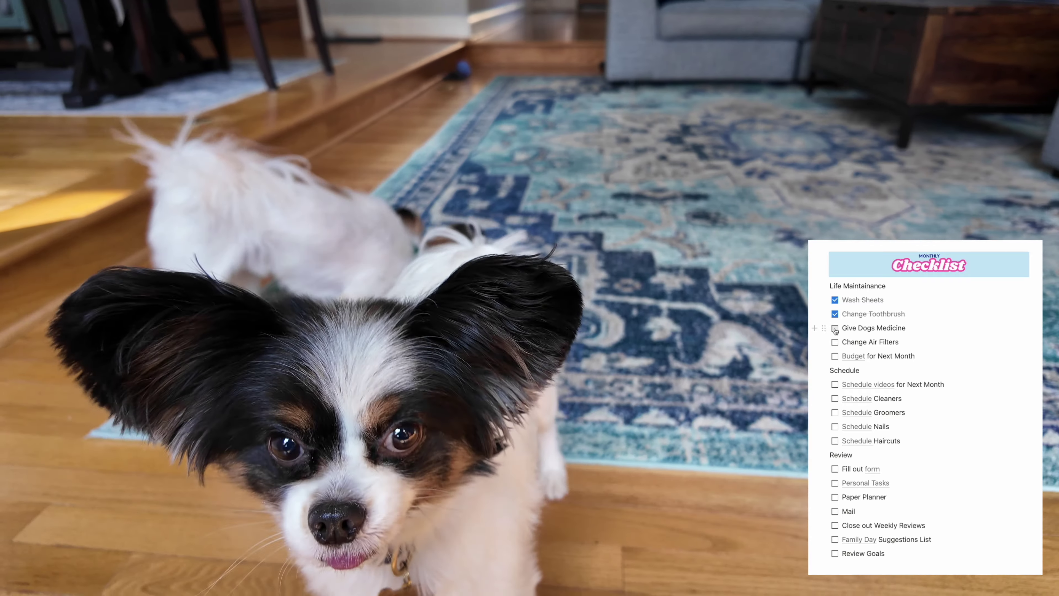
{"action": "left_click", "coordinate": [835, 329]}
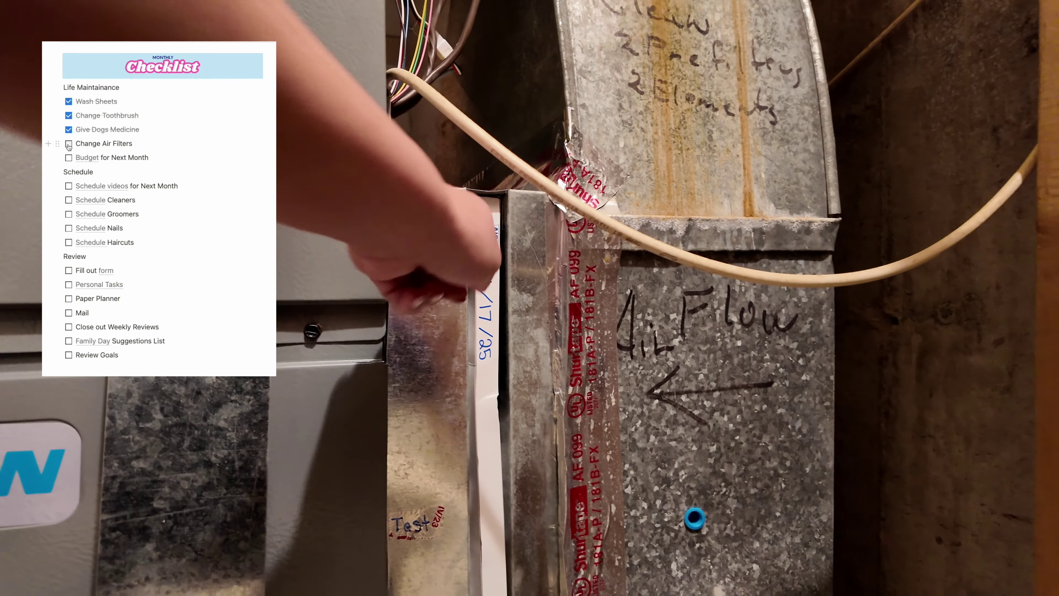
{"action": "left_click", "coordinate": [68, 144]}
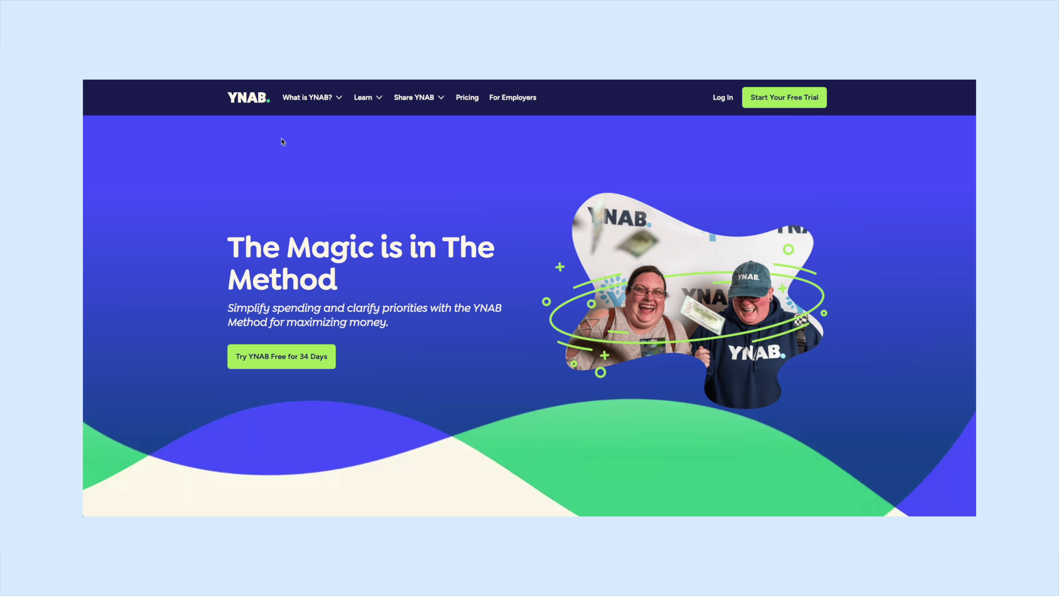
- Open the Why YNAB Is Different page on the YNAB website and read down to the method questions
{"action": "left_click", "coordinate": [303, 98]}
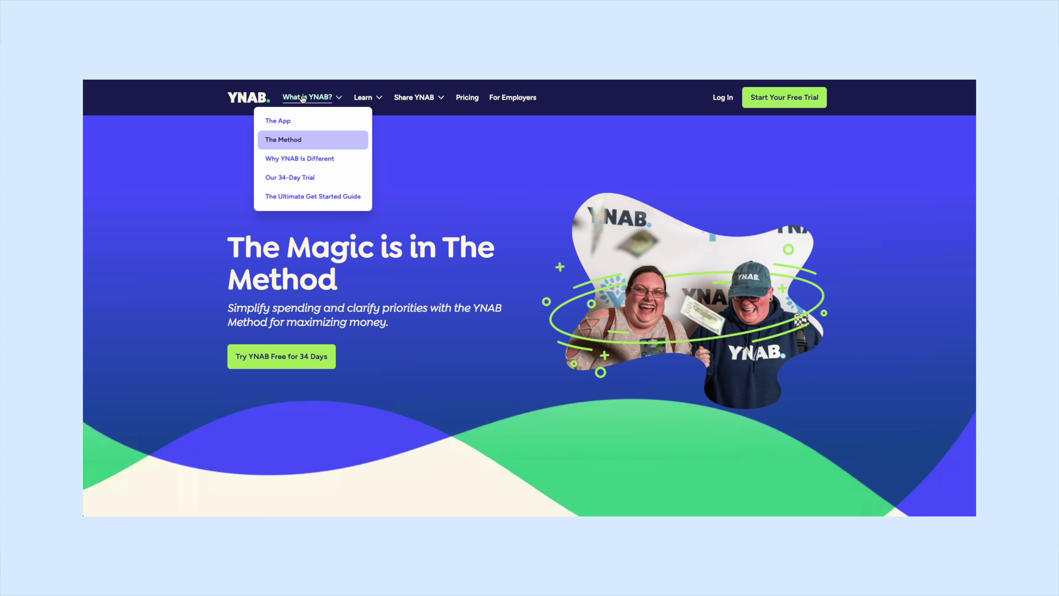
{"action": "left_click", "coordinate": [296, 161]}
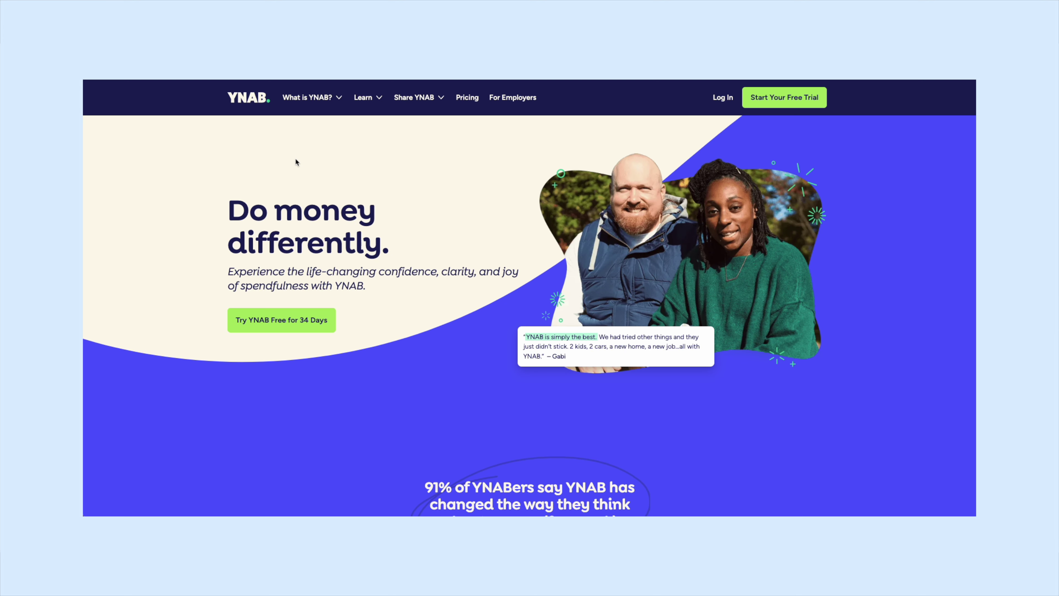
{"action": "scroll", "coordinate": [471, 360], "scroll_direction": "down", "scroll_amount": 7}
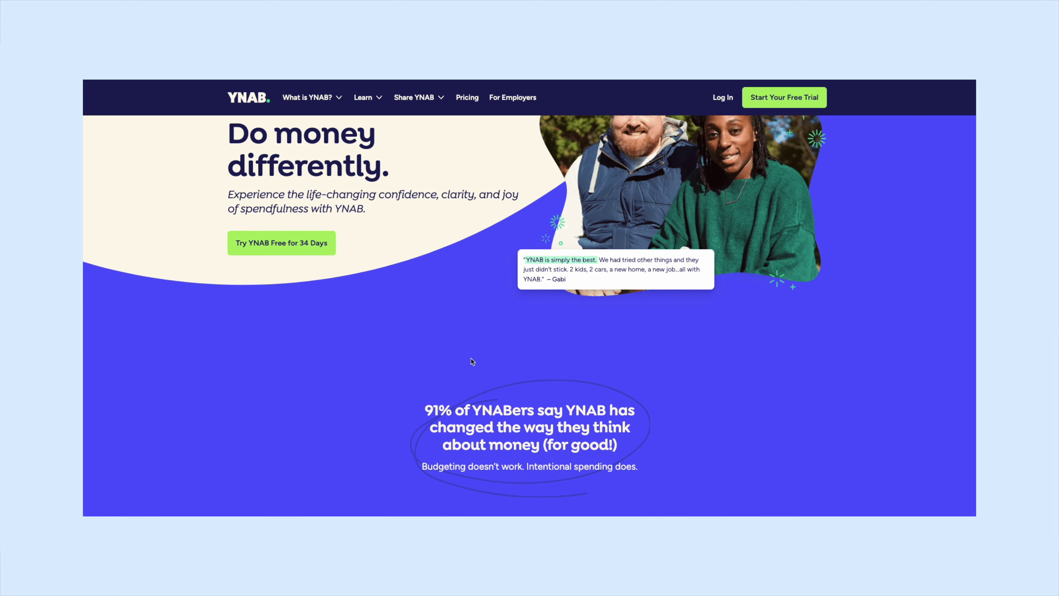
{"action": "scroll", "coordinate": [472, 361], "scroll_direction": "down", "scroll_amount": 5}
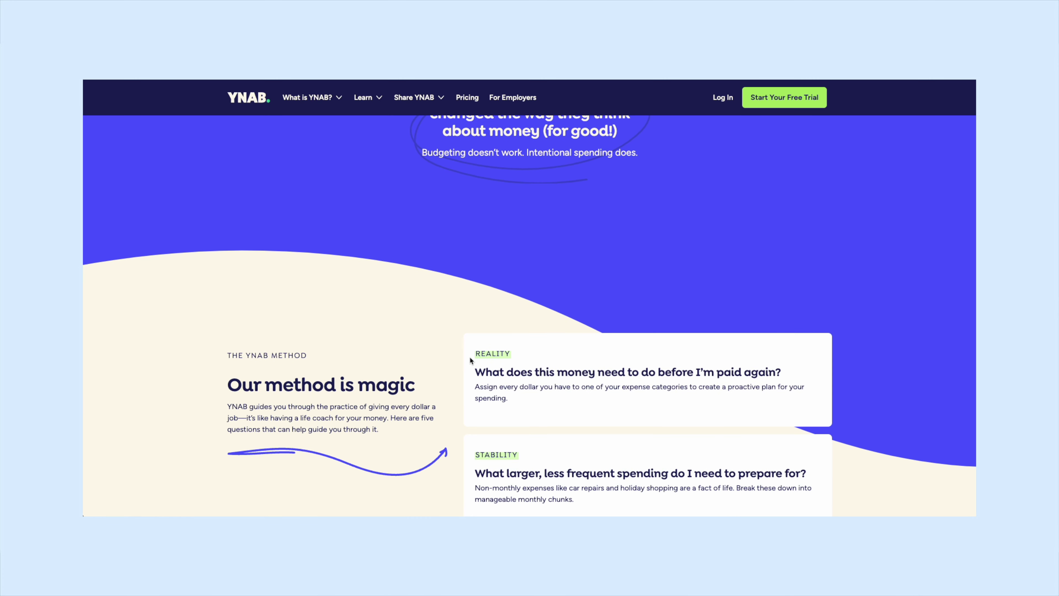
{"action": "scroll", "coordinate": [457, 353], "scroll_direction": "down", "scroll_amount": 3}
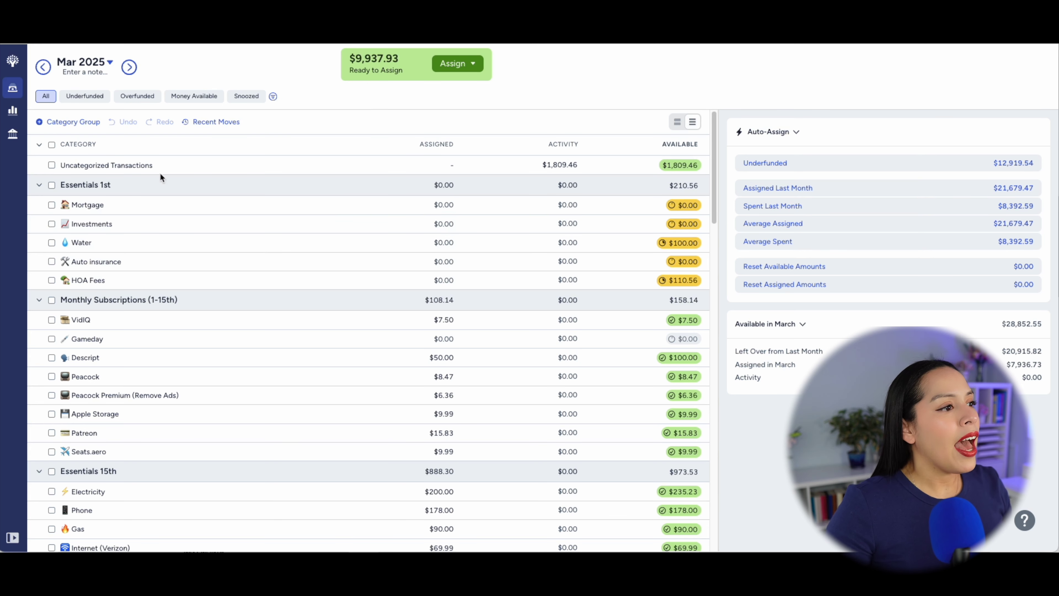
- Collapse the Essentials 1st and Monthly Subscriptions (1-15th) groups and the remaining category groups in the March 2025 budget
{"action": "left_click", "coordinate": [39, 185]}
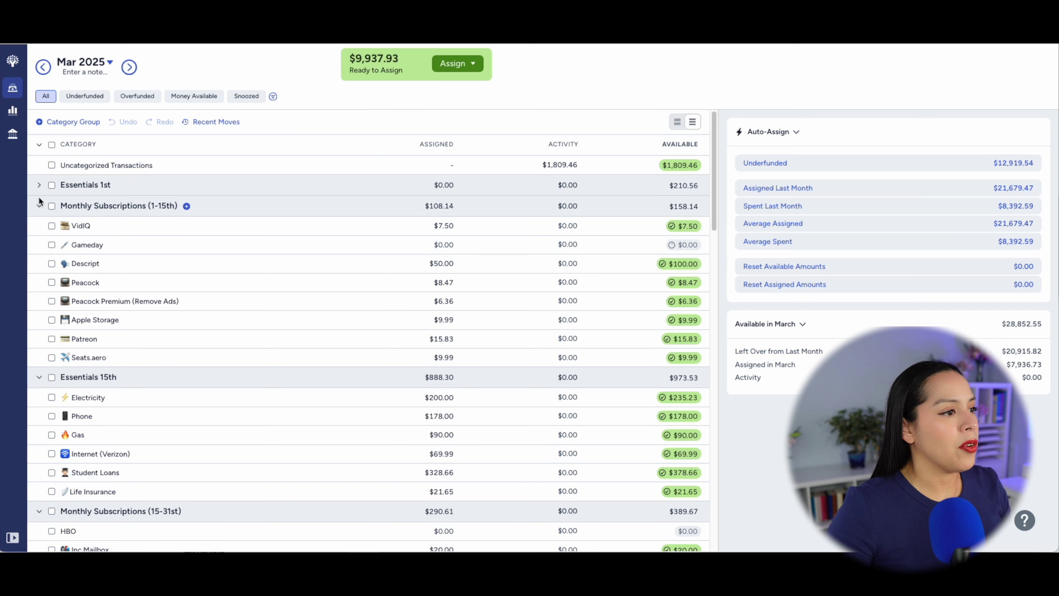
{"action": "left_click", "coordinate": [38, 206]}
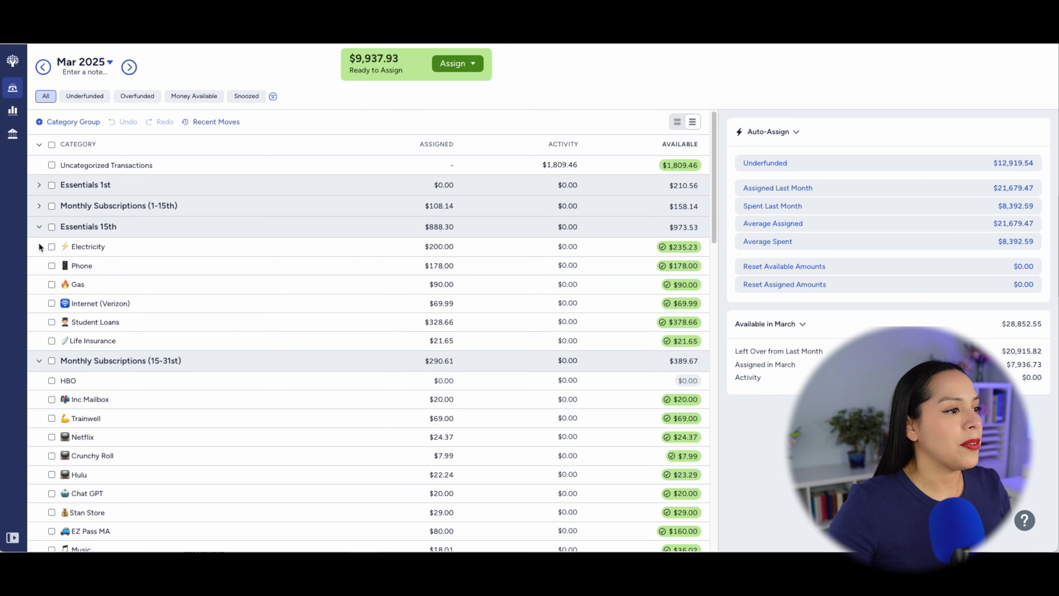
{"action": "left_click", "coordinate": [39, 144]}
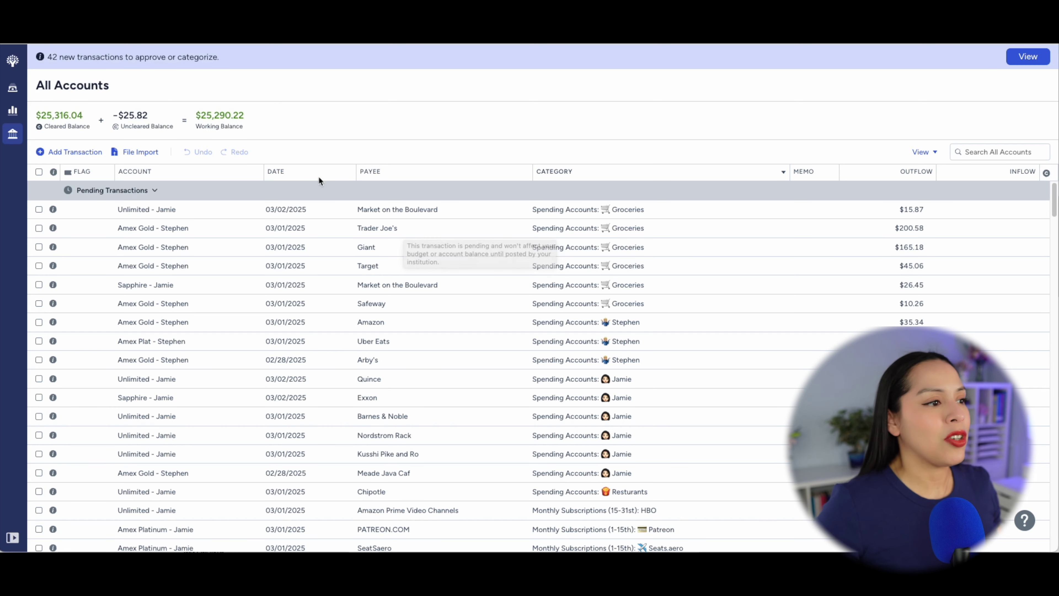
- Show only the new transactions across all accounts that need approval or a category
{"action": "left_click", "coordinate": [39, 228]}
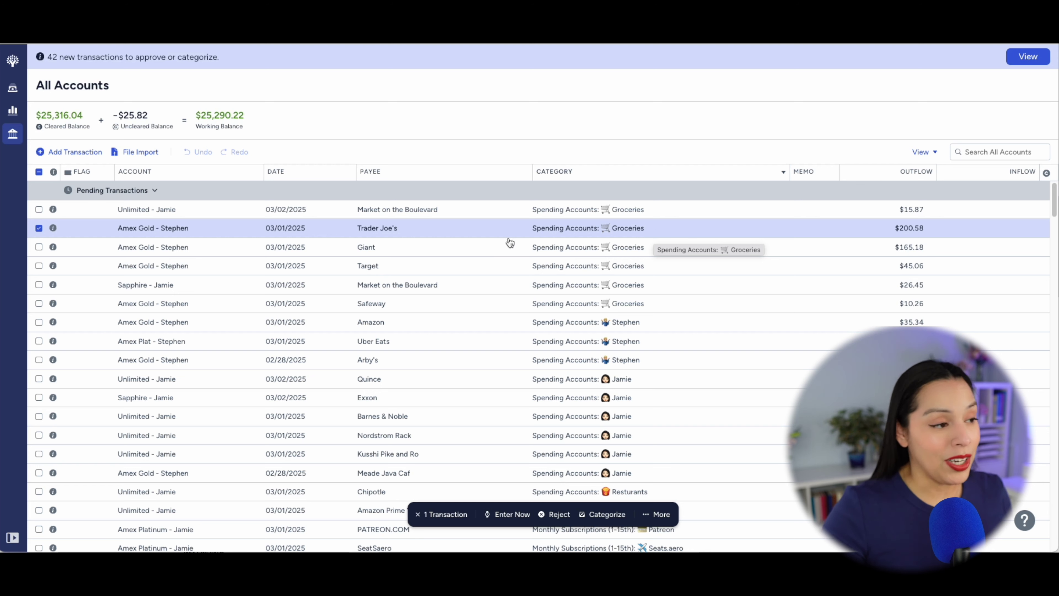
{"action": "left_click", "coordinate": [40, 228]}
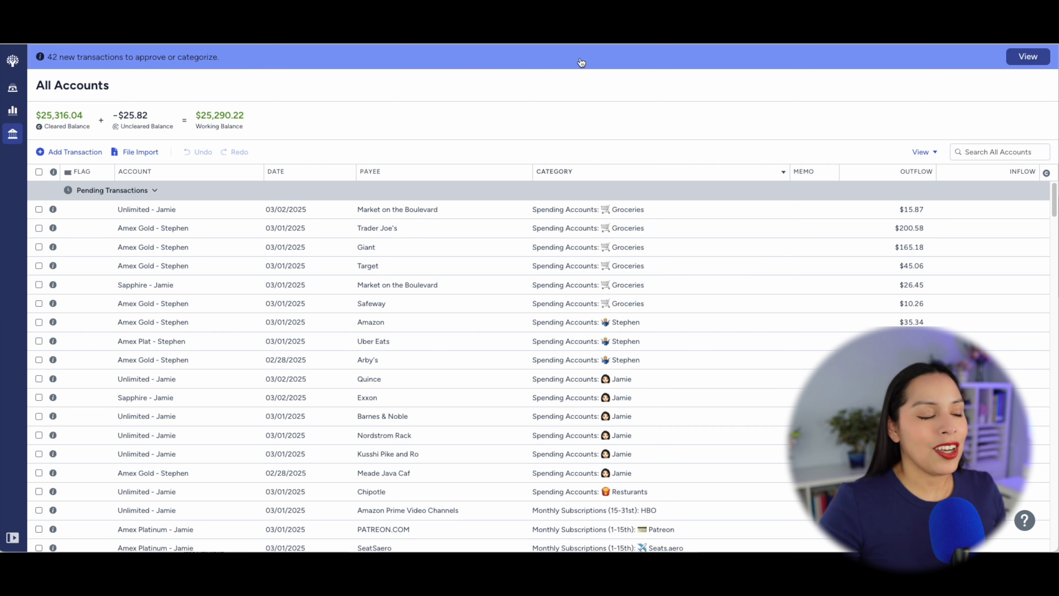
{"action": "left_click", "coordinate": [1029, 56]}
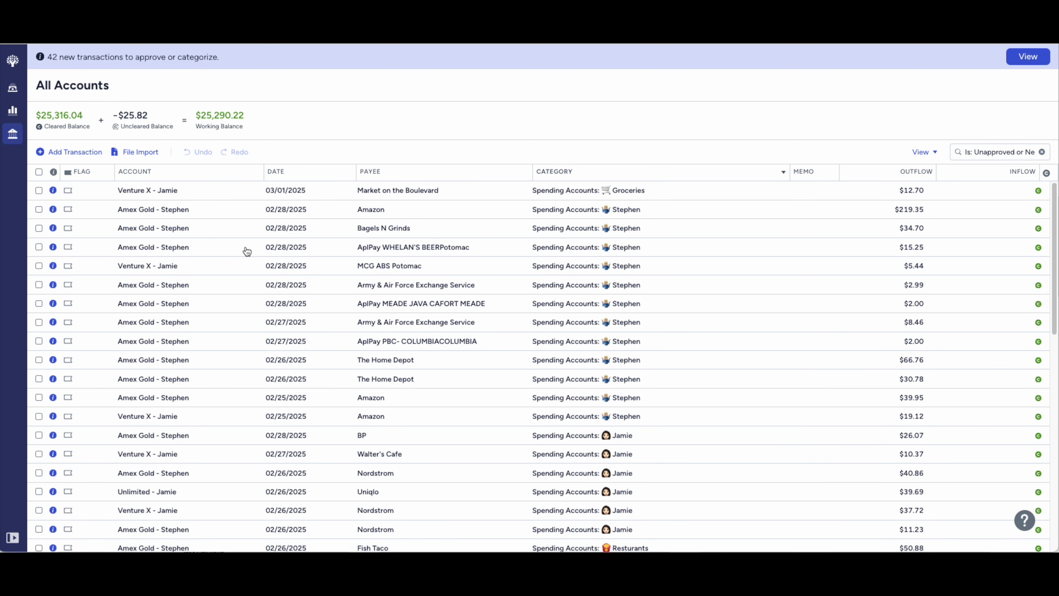
- Select and approve the Amex Gold purchases from Amazon through The Home Depot, plus Walter's Cafe, Fish Taco, the subscriptions, Ready to Assign inflows and Pepco
{"action": "left_click", "coordinate": [39, 209]}
{"action": "left_click", "coordinate": [39, 228]}
{"action": "scroll", "coordinate": [39, 228], "scroll_direction": "down", "scroll_amount": 1}
{"action": "left_click", "coordinate": [39, 227]}
{"action": "left_click", "coordinate": [39, 264]}
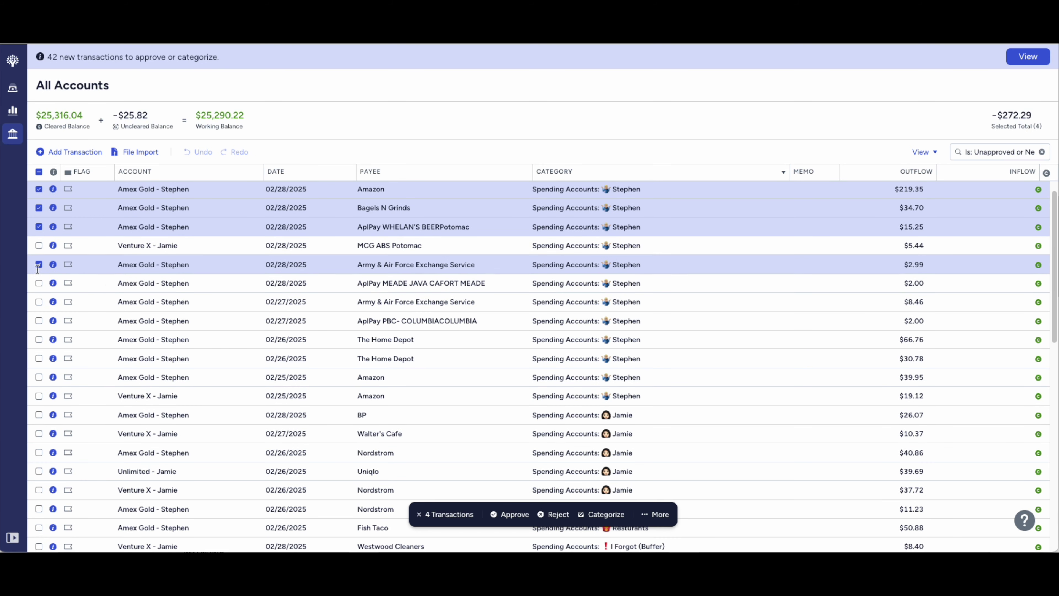
{"action": "left_click", "coordinate": [39, 283]}
{"action": "left_click", "coordinate": [39, 302]}
{"action": "scroll", "coordinate": [35, 305], "scroll_direction": "down", "scroll_amount": 3}
{"action": "left_click", "coordinate": [38, 250]}
{"action": "left_click", "coordinate": [39, 269]}
{"action": "left_click", "coordinate": [39, 289]}
{"action": "left_click", "coordinate": [39, 307]}
{"action": "scroll", "coordinate": [37, 325], "scroll_direction": "down", "scroll_amount": 2}
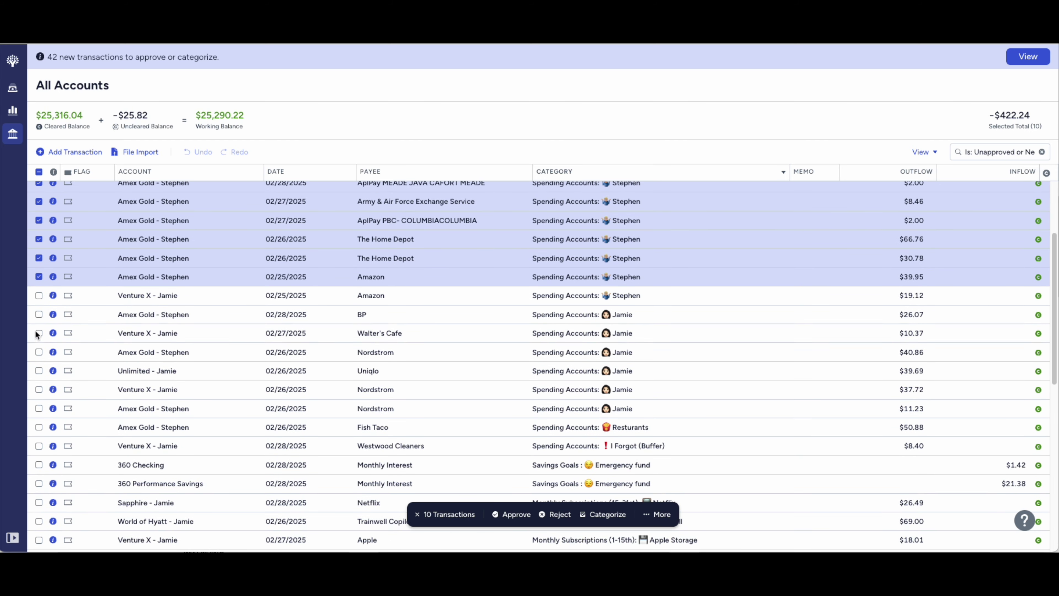
{"action": "left_click", "coordinate": [39, 333]}
{"action": "scroll", "coordinate": [333, 339], "scroll_direction": "down", "scroll_amount": 3}
{"action": "left_click", "coordinate": [250, 379]}
{"action": "scroll", "coordinate": [435, 369], "scroll_direction": "down", "scroll_amount": 4}
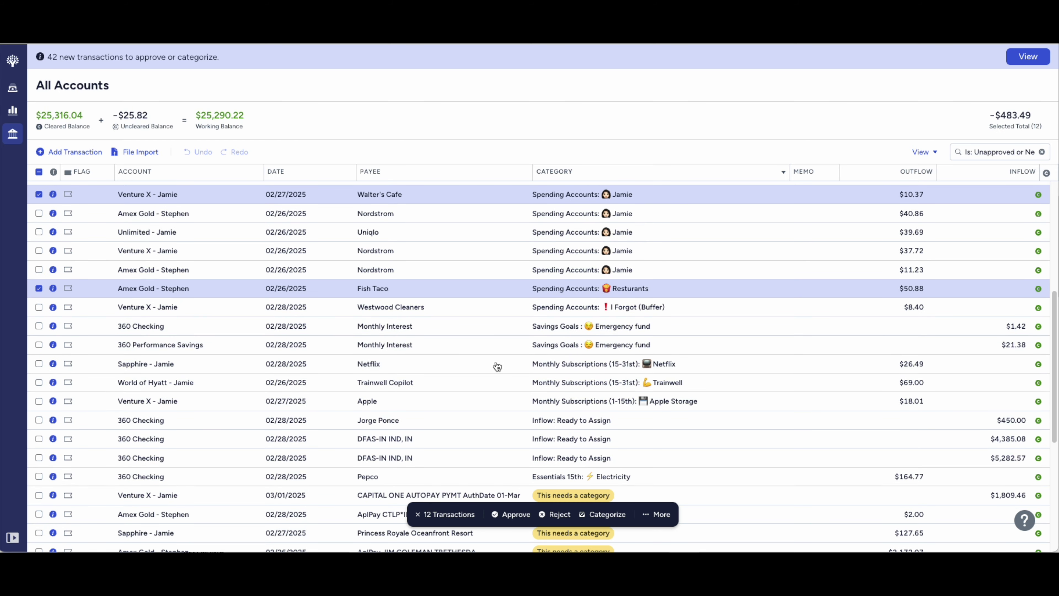
{"action": "left_click", "coordinate": [38, 364]}
{"action": "left_click", "coordinate": [39, 383]}
{"action": "scroll", "coordinate": [39, 383], "scroll_direction": "down", "scroll_amount": 1}
{"action": "left_click", "coordinate": [39, 385]}
{"action": "scroll", "coordinate": [378, 279], "scroll_direction": "down", "scroll_amount": 3}
{"action": "scroll", "coordinate": [309, 292], "scroll_direction": "up", "scroll_amount": 1}
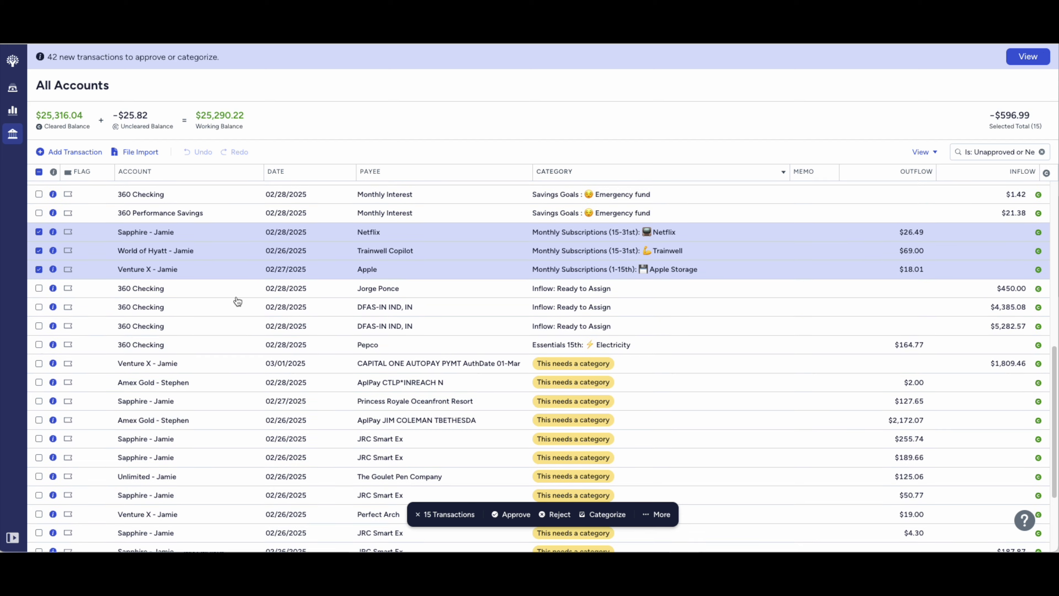
{"action": "left_click", "coordinate": [39, 344]}
{"action": "left_click", "coordinate": [39, 326]}
{"action": "left_click", "coordinate": [39, 307]}
{"action": "left_click", "coordinate": [39, 288]}
{"action": "left_click", "coordinate": [511, 514]}
{"action": "left_click", "coordinate": [459, 352]}
{"action": "left_click", "coordinate": [582, 517]}
{"action": "left_click", "coordinate": [197, 490]}
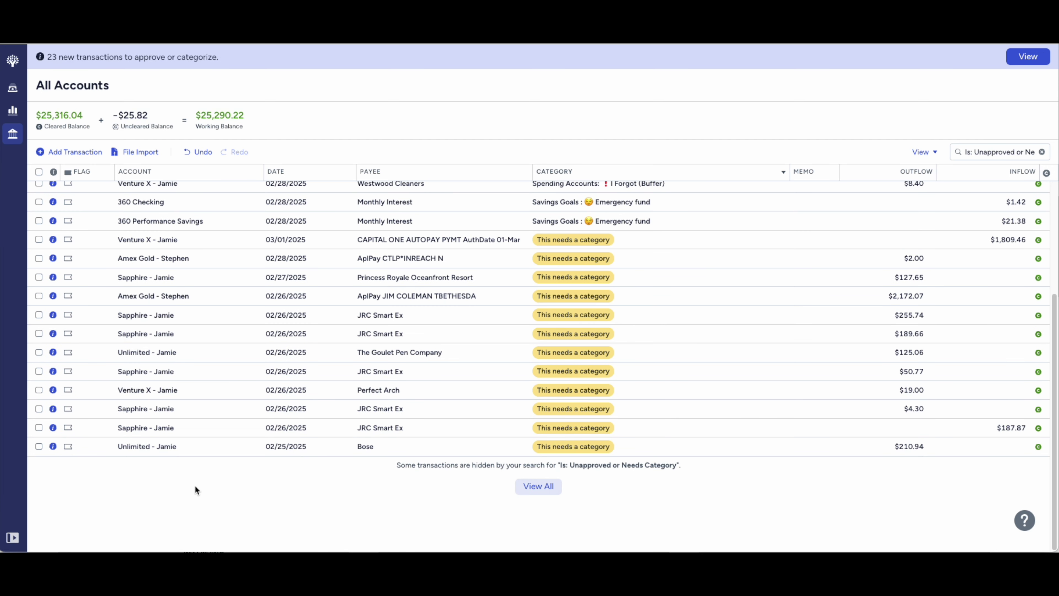
- Assign the $5.44 MCG ABS Potomac transaction to a category in the Spending Accounts group
{"action": "left_click", "coordinate": [207, 191]}
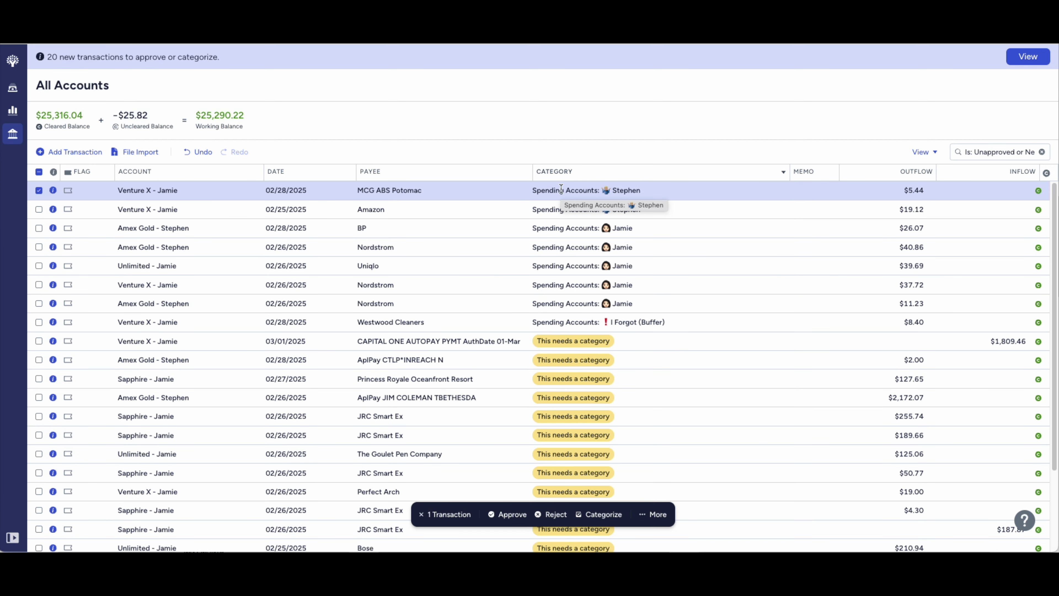
{"action": "left_click", "coordinate": [599, 514]}
{"action": "mouse_move", "coordinate": [598, 488]}
{"action": "left_click", "coordinate": [705, 479]}
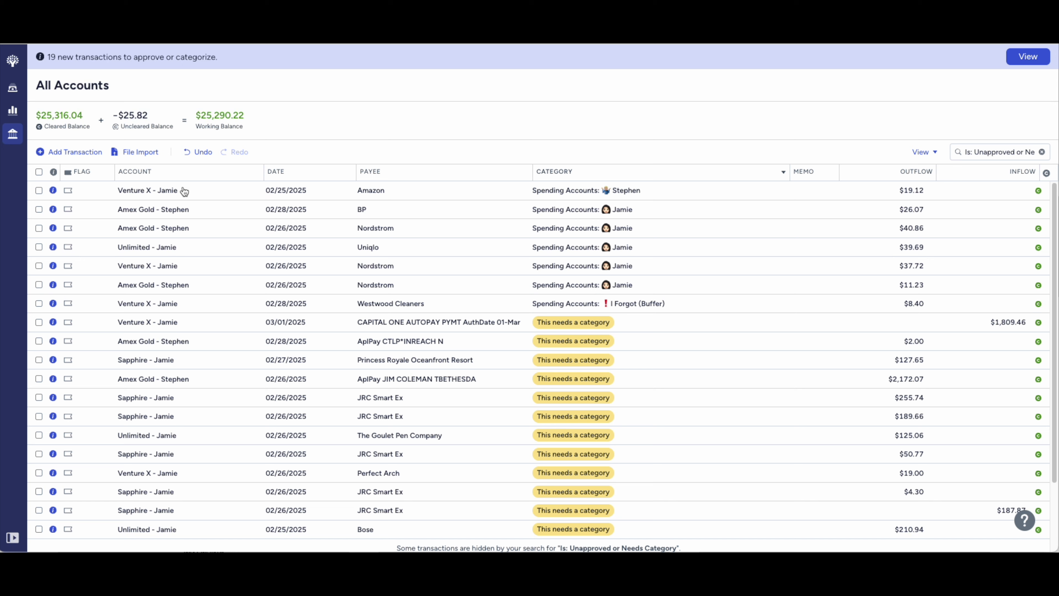
- Assign the $19.12 Amazon transaction to the first Spending Accounts category and categorize the $26.07 BP transaction
{"action": "left_click", "coordinate": [403, 192]}
{"action": "left_click", "coordinate": [592, 514]}
{"action": "mouse_move", "coordinate": [592, 487]}
{"action": "left_click", "coordinate": [689, 434]}
{"action": "left_click", "coordinate": [282, 195]}
{"action": "left_click", "coordinate": [597, 514]}
{"action": "left_click", "coordinate": [690, 449]}
{"action": "left_click", "coordinate": [584, 192]}
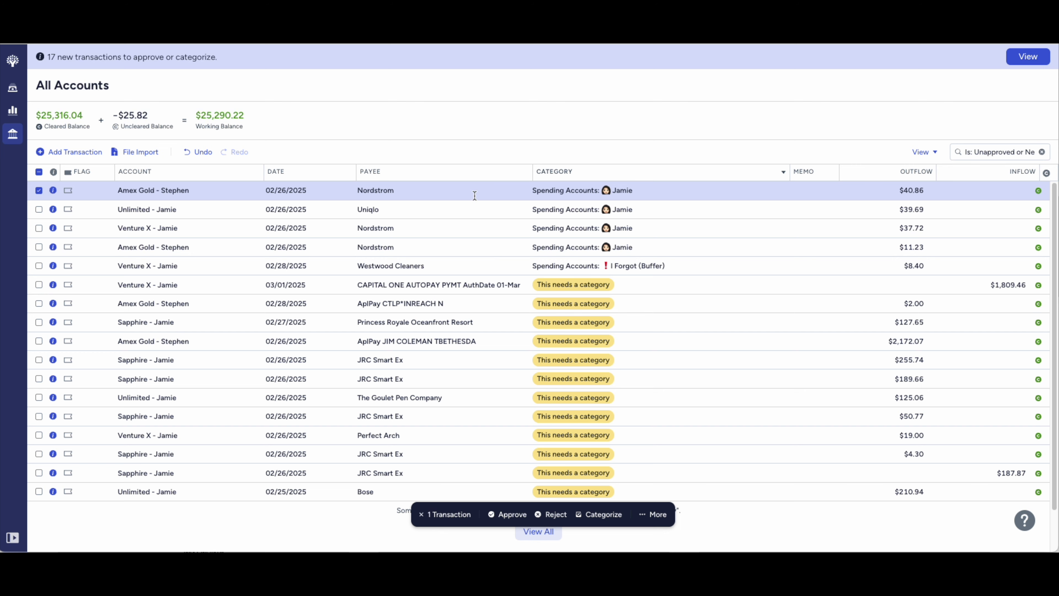
{"action": "left_click", "coordinate": [346, 190]}
{"action": "left_click", "coordinate": [956, 210]}
{"action": "left_click", "coordinate": [626, 190]}
{"action": "left_click", "coordinate": [592, 146]}
{"action": "key", "text": "Escape"}
- Select the three Nordstrom transactions and assign them together to a category in the Spending Accounts group
{"action": "left_click", "coordinate": [515, 247]}
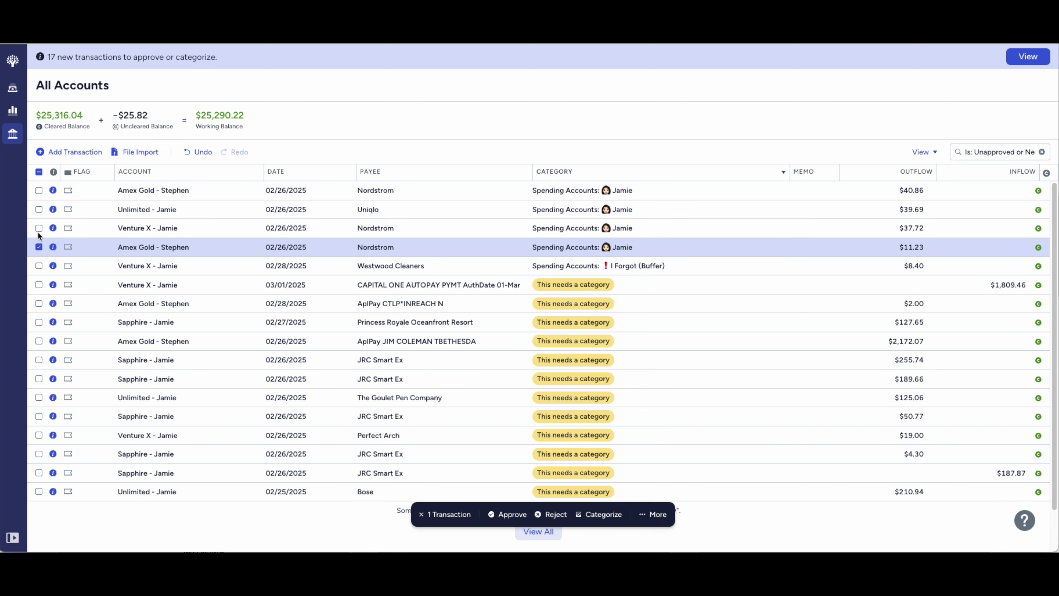
{"action": "left_click", "coordinate": [39, 228]}
{"action": "left_click", "coordinate": [38, 190]}
{"action": "left_click", "coordinate": [599, 515]}
{"action": "mouse_move", "coordinate": [618, 487]}
{"action": "left_click", "coordinate": [693, 430]}
- Categorize the $39.69 Uniqlo transaction
{"action": "left_click", "coordinate": [39, 190]}
{"action": "left_click", "coordinate": [599, 514]}
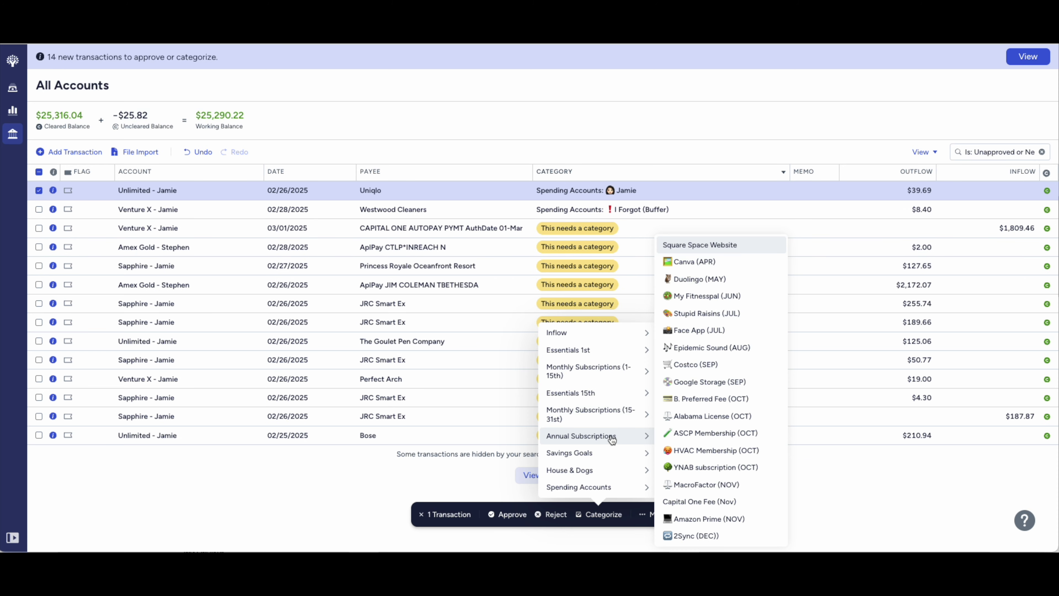
{"action": "left_click", "coordinate": [611, 424]}
{"action": "left_click", "coordinate": [569, 192]}
{"action": "key", "text": "Delete"}
- Select all five JRC Smart Ex transactions and assign them together to a category in the Savings Goals group
{"action": "left_click", "coordinate": [39, 209]}
{"action": "left_click", "coordinate": [39, 228]}
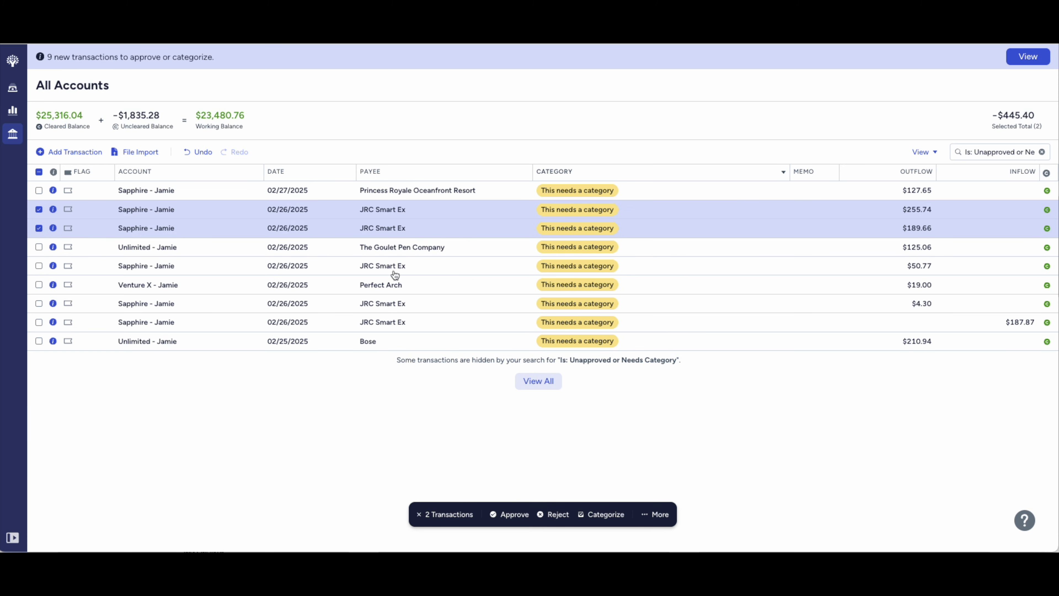
{"action": "left_click", "coordinate": [39, 266]}
{"action": "left_click", "coordinate": [39, 303]}
{"action": "left_click", "coordinate": [39, 322]}
{"action": "left_click", "coordinate": [599, 515]}
{"action": "mouse_move", "coordinate": [634, 452]}
{"action": "left_click", "coordinate": [693, 472]}
- Assign the Perfect Arch transaction to the second Spending Accounts category and open the category choices for The Goulet Pen Company transaction
{"action": "left_click", "coordinate": [446, 250]}
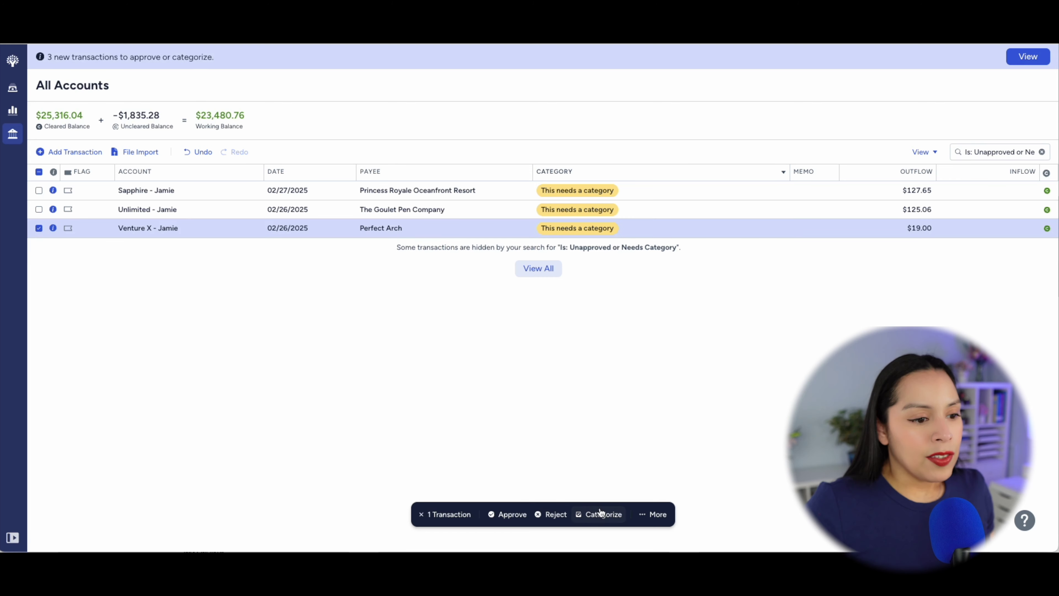
{"action": "left_click", "coordinate": [600, 514]}
{"action": "mouse_move", "coordinate": [609, 495]}
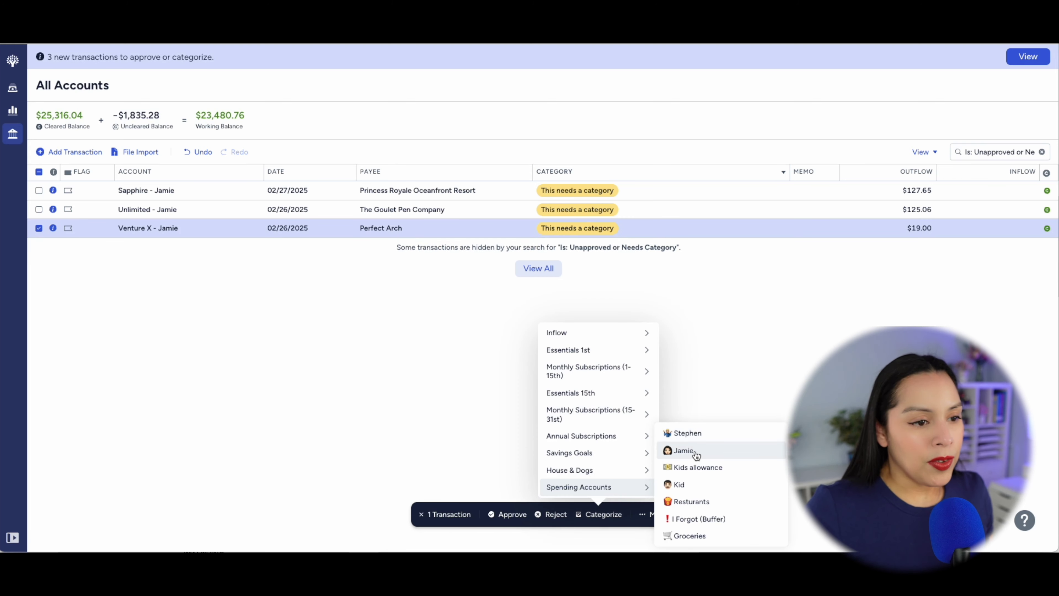
{"action": "left_click", "coordinate": [681, 451]}
{"action": "left_click", "coordinate": [601, 517]}
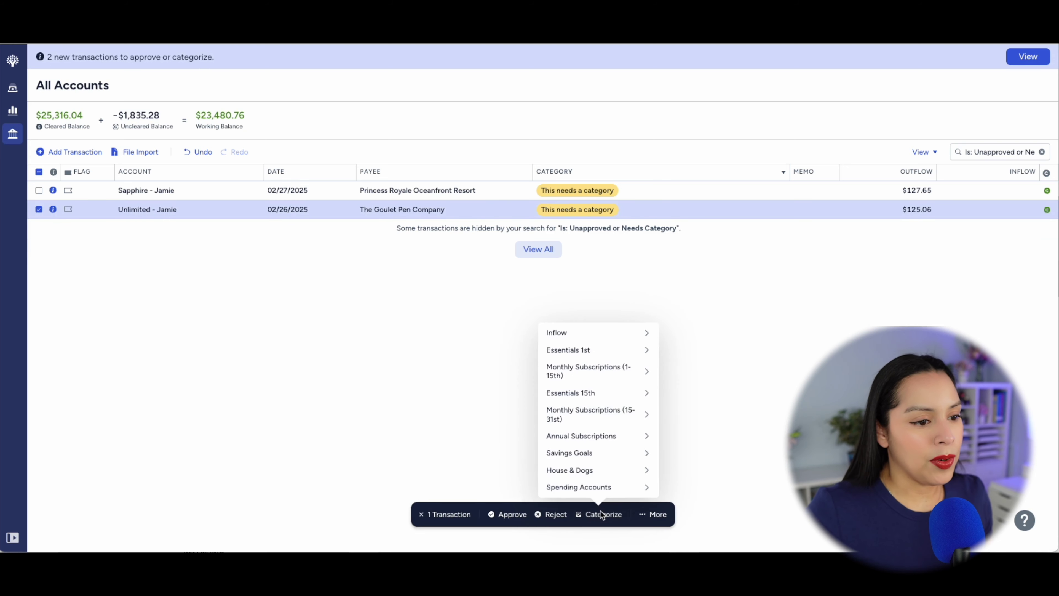
{"action": "left_click", "coordinate": [571, 323]}
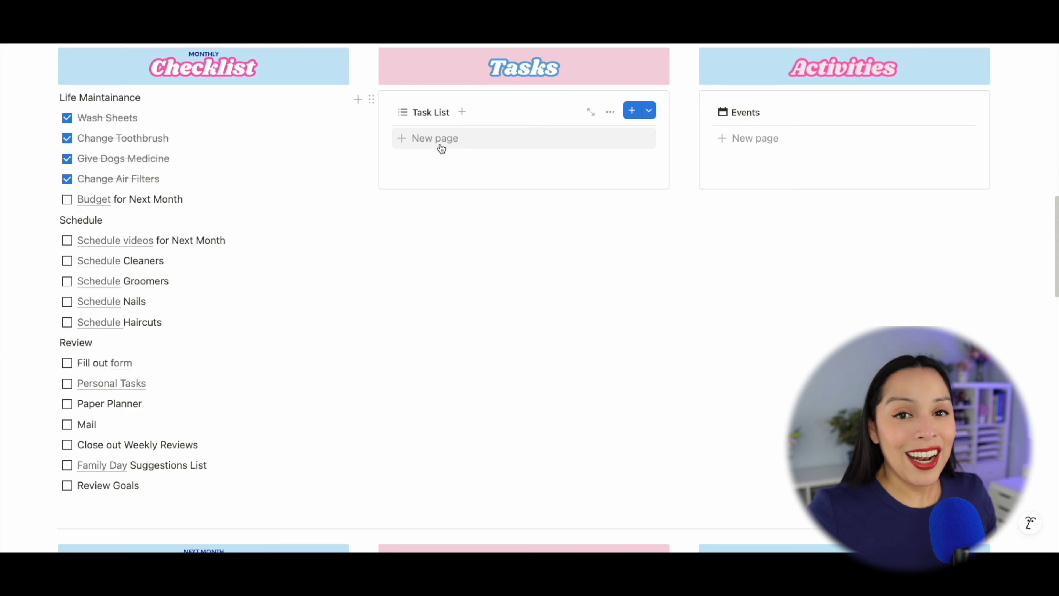
- In Notion, add a task named Cancel Ocean Princess Hotel to the Task List
{"action": "left_click", "coordinate": [441, 146]}
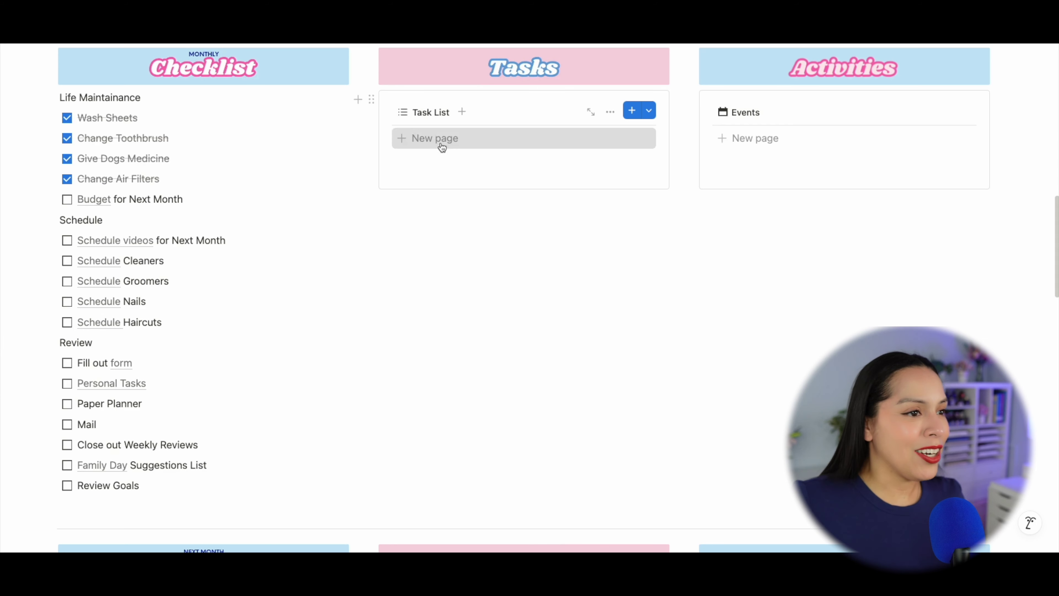
{"action": "type", "text": "Ca"}
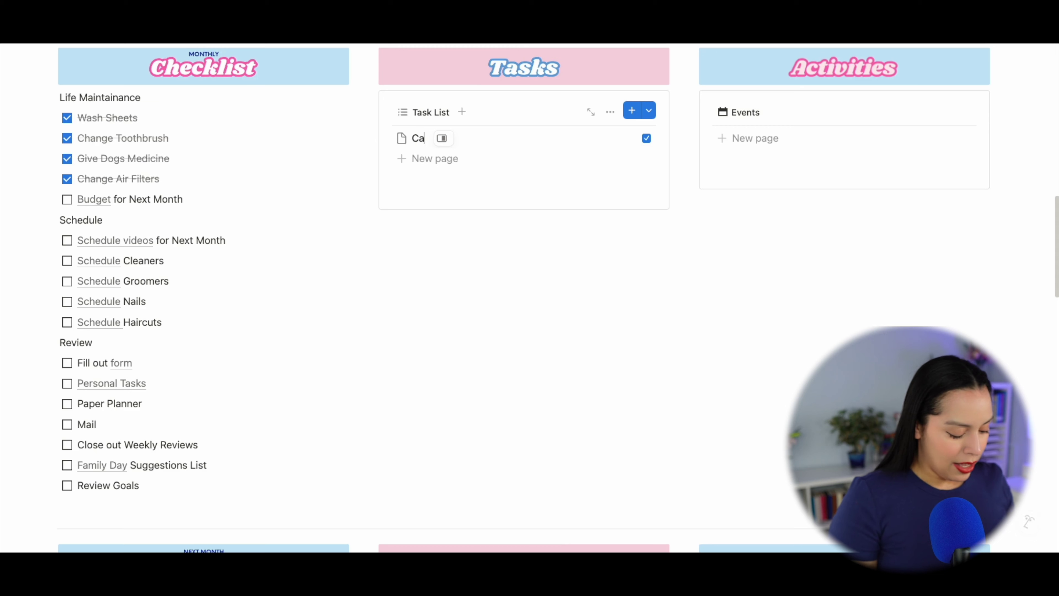
{"action": "type", "text": "ncel Ocean Princess Hotel"}
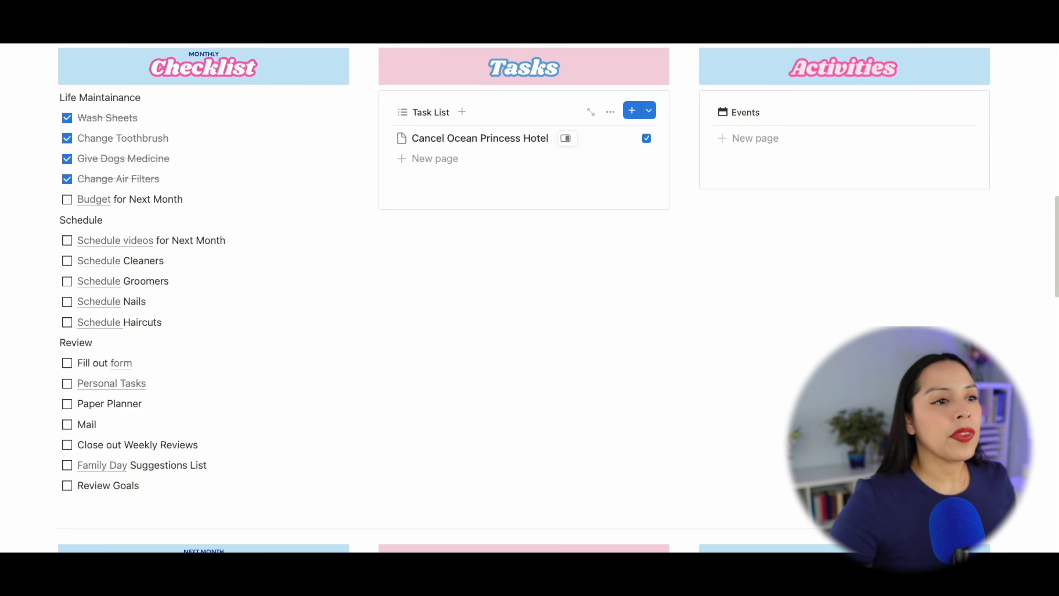
- Open the hotel cancellation task's page and set its Do Date to March 4, 2025
{"action": "left_click", "coordinate": [567, 141]}
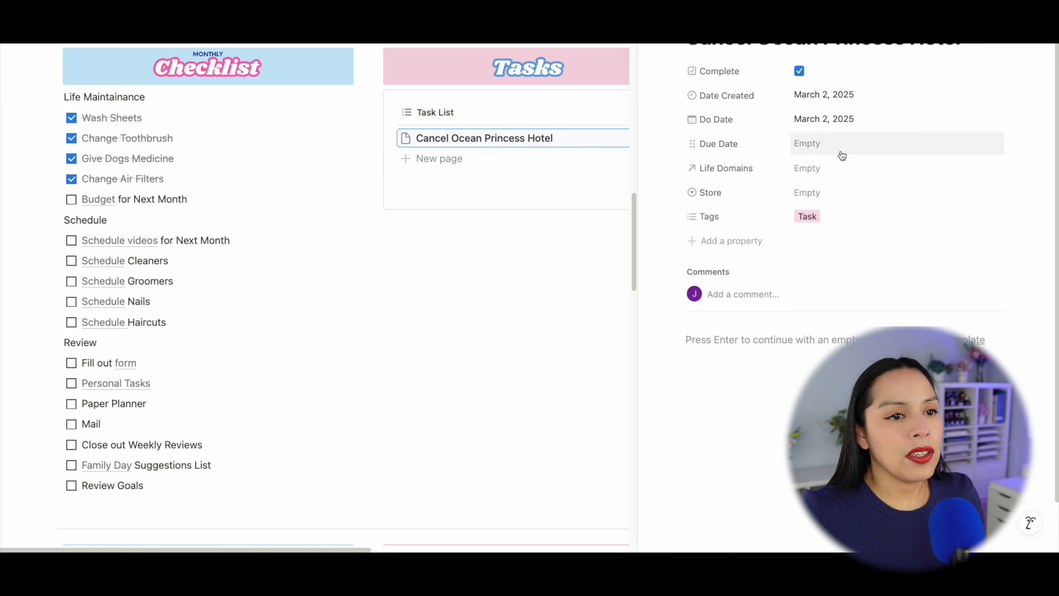
{"action": "left_click", "coordinate": [837, 122]}
{"action": "left_click", "coordinate": [855, 231]}
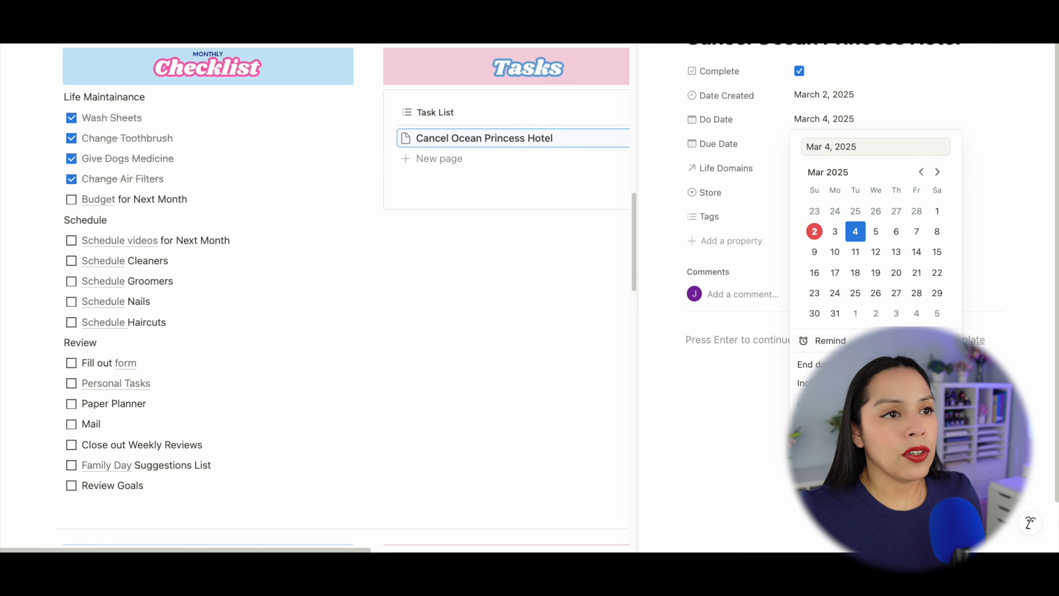
{"action": "key", "text": "Escape"}
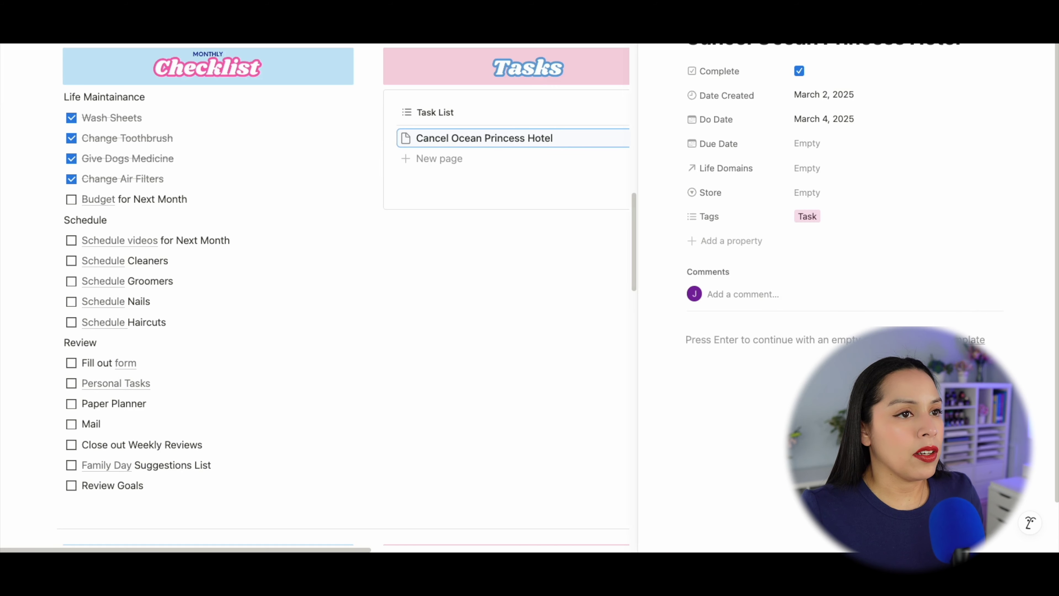
- Close the hotel task page and, in YNAB's March 2025 budget, fund the Mortgage category in Essentials 1st with its underfunded $5,969.14
{"action": "key", "text": "Escape"}
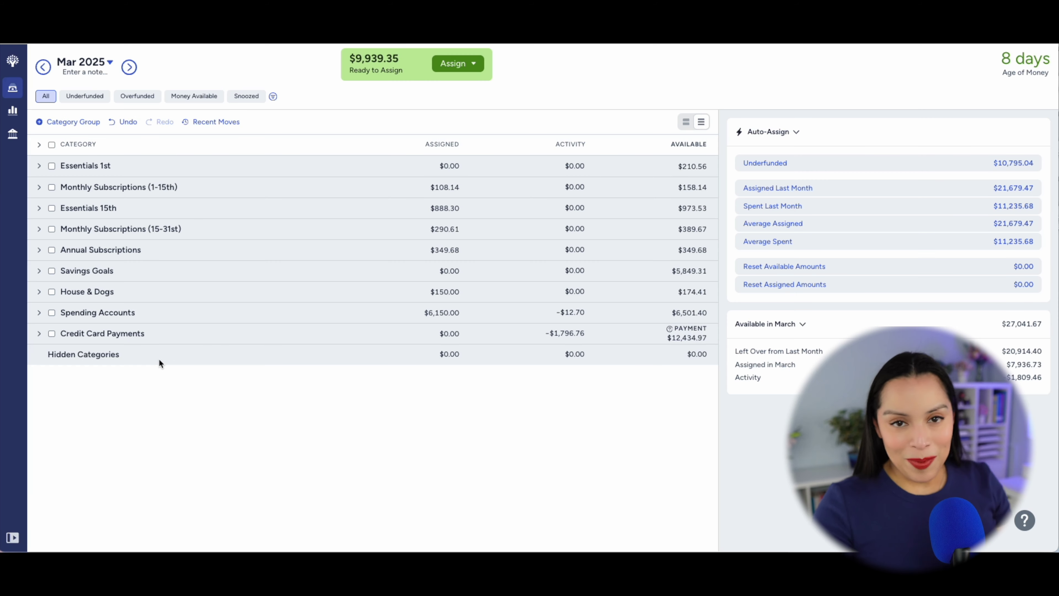
{"action": "left_click", "coordinate": [39, 167]}
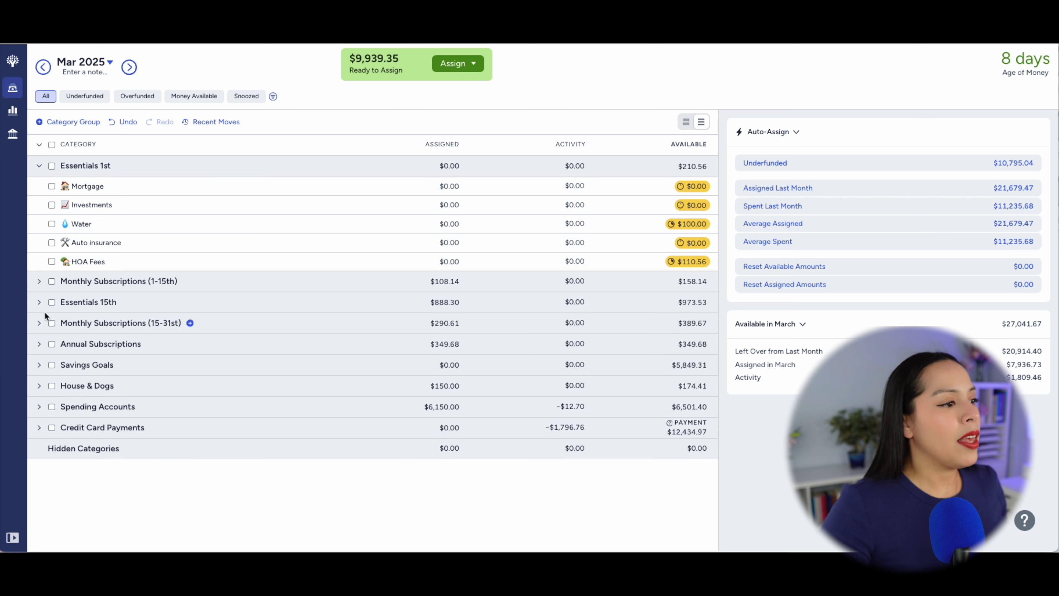
{"action": "left_click", "coordinate": [39, 303]}
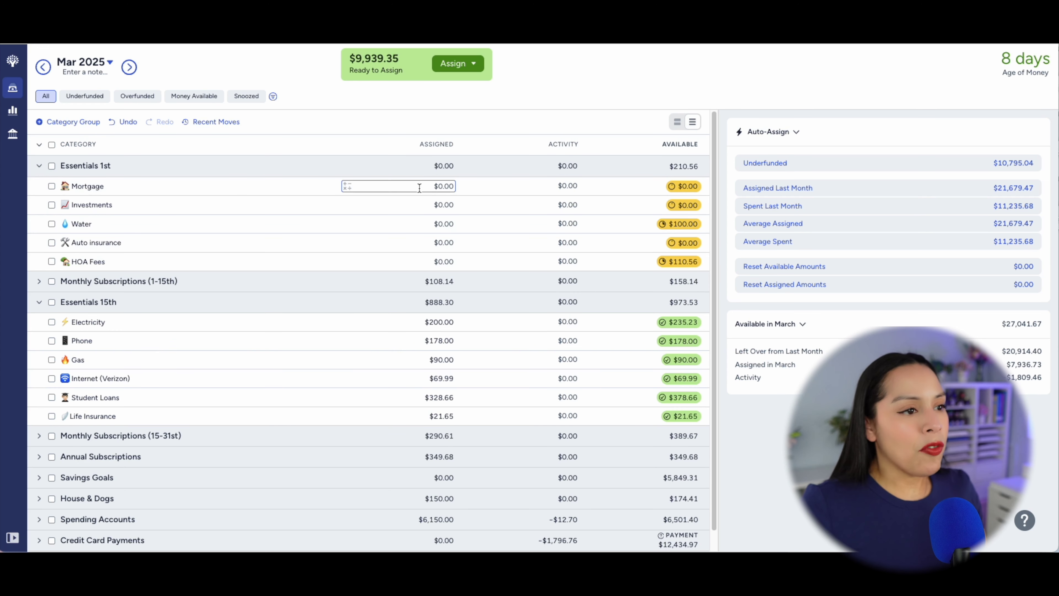
{"action": "left_click", "coordinate": [312, 180]}
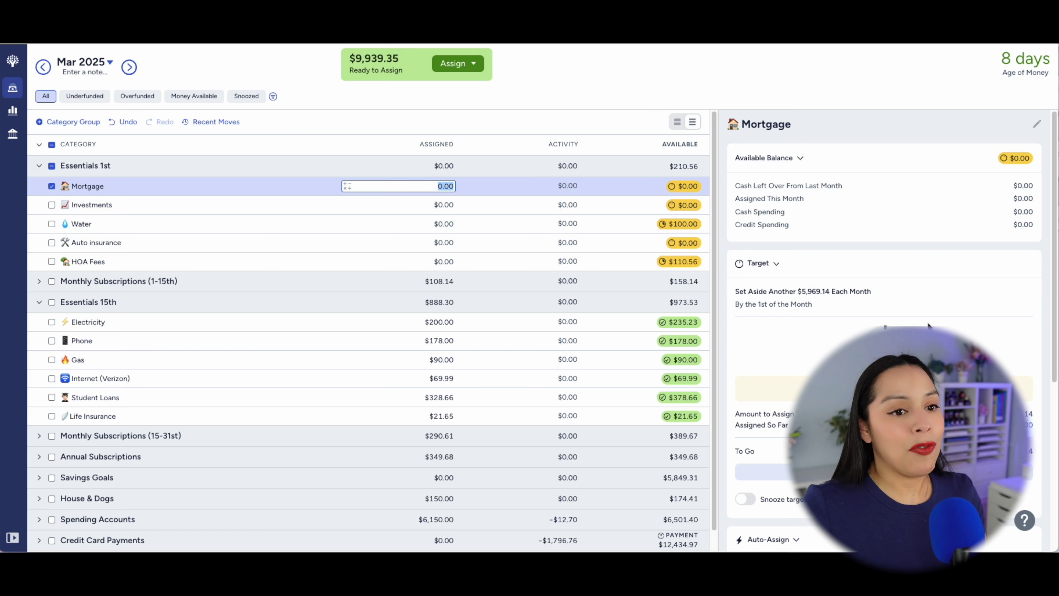
{"action": "scroll", "coordinate": [960, 396], "scroll_direction": "down", "scroll_amount": 5}
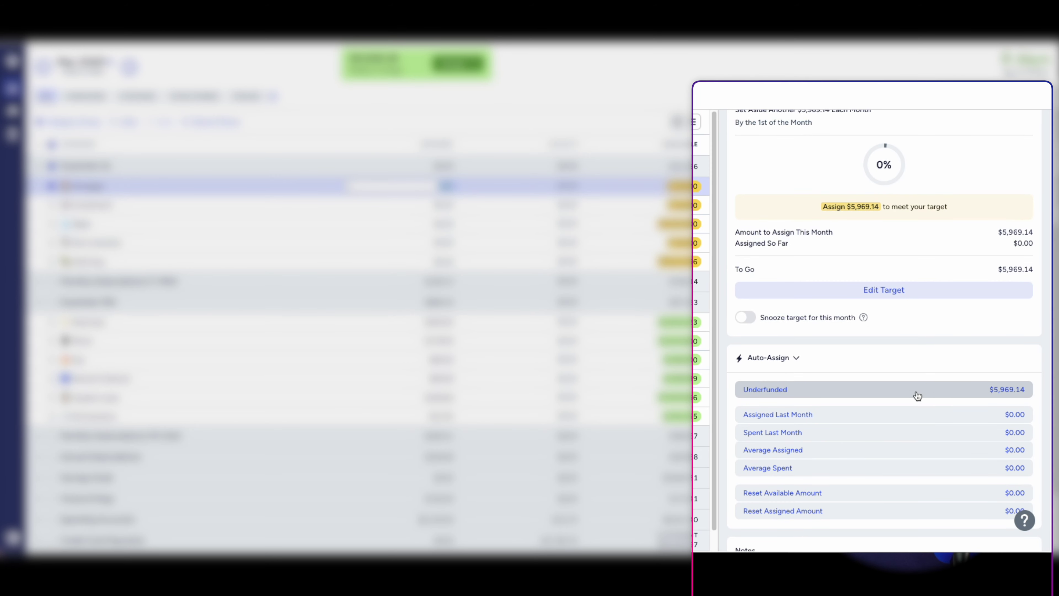
{"action": "left_click", "coordinate": [883, 390]}
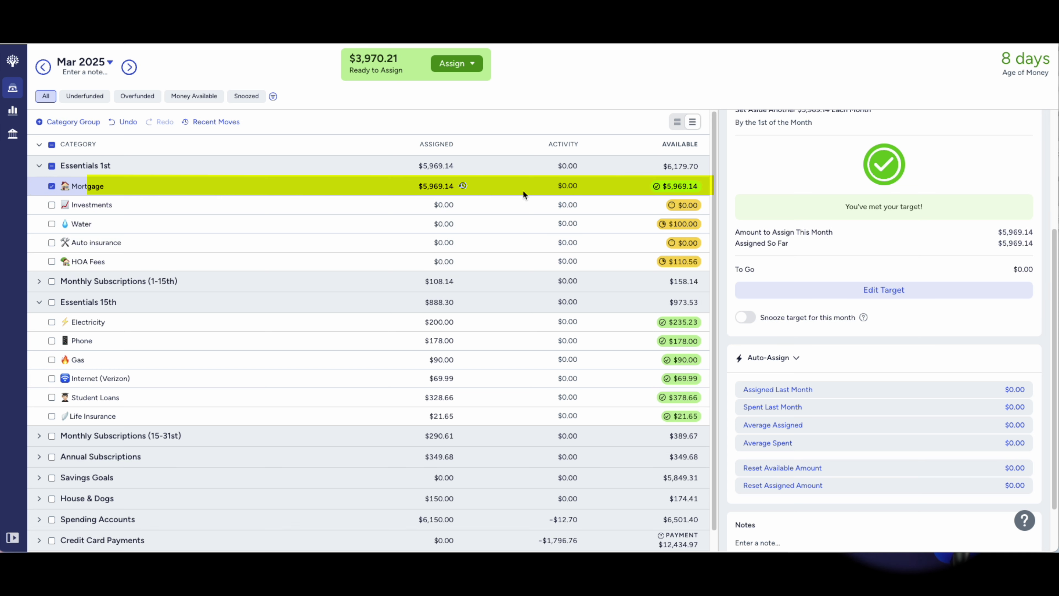
- Leave Investments unfunded and assign $100 to the Water category in Essentials 1st
{"action": "left_click", "coordinate": [262, 203]}
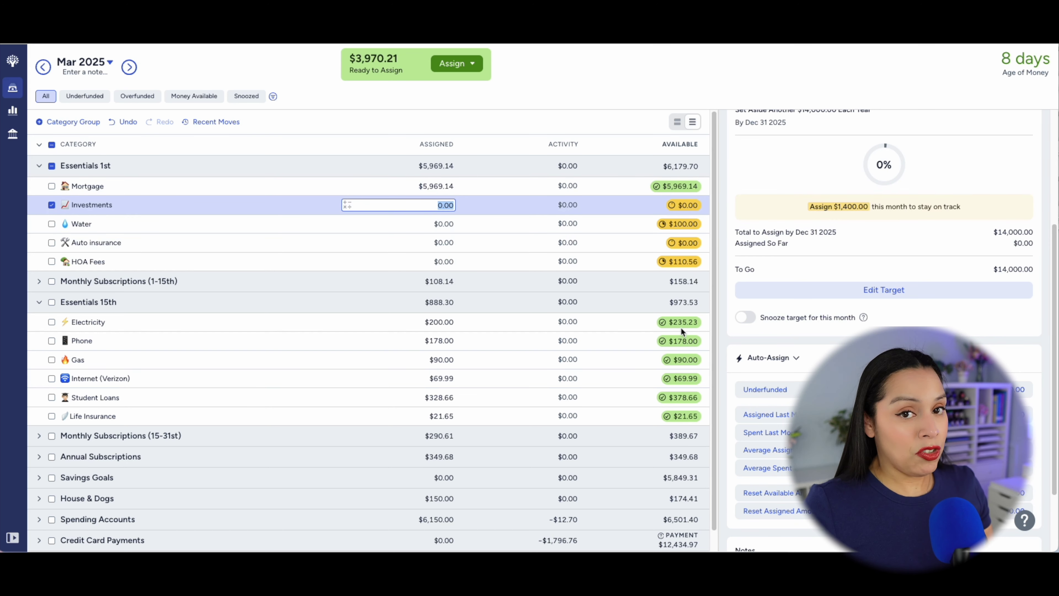
{"action": "left_click", "coordinate": [283, 232]}
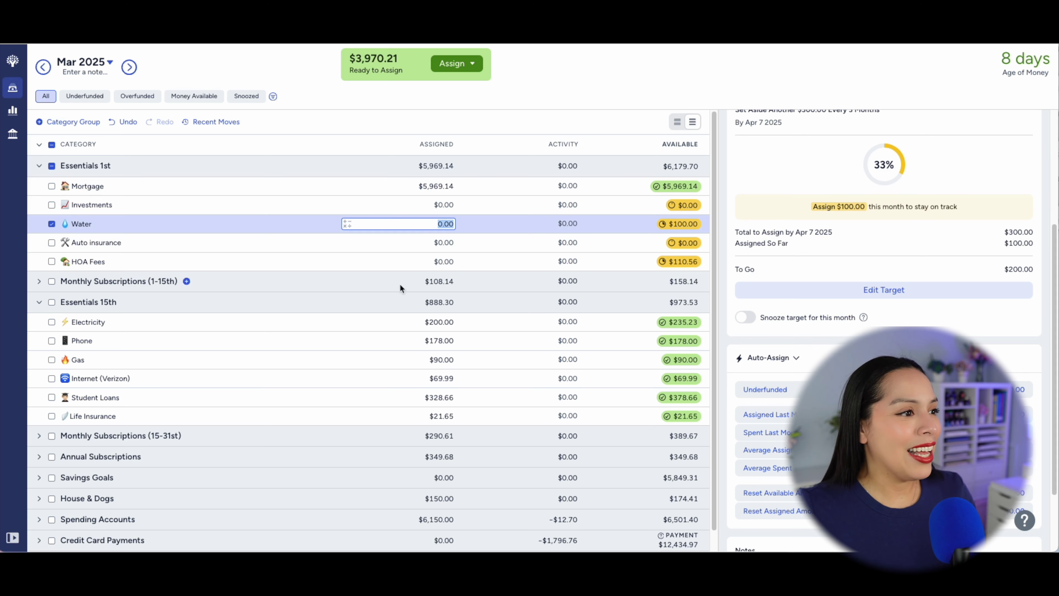
{"action": "type", "text": "100"}
{"action": "key", "text": "Return"}
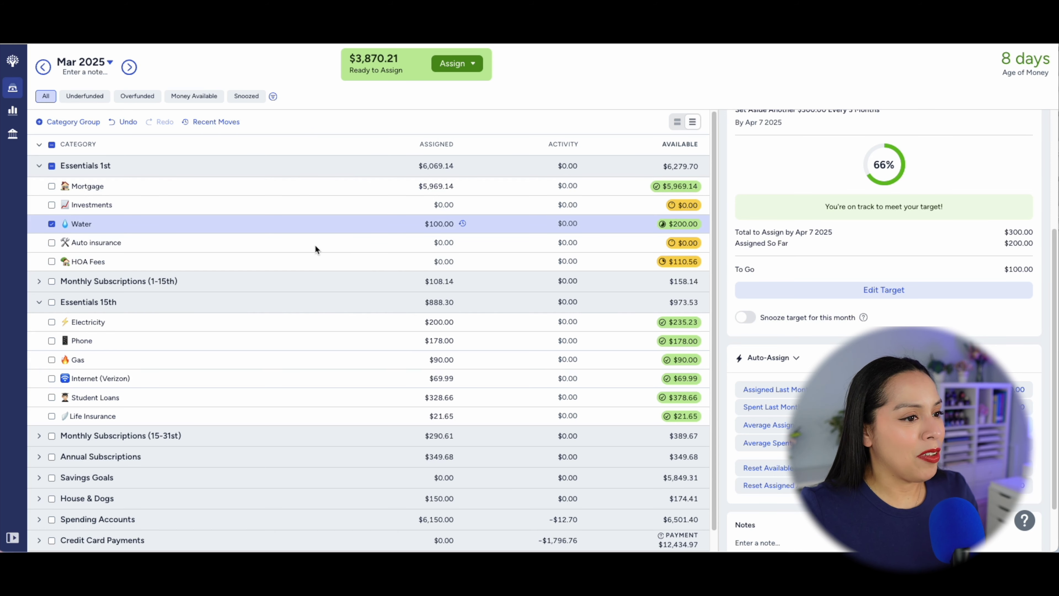
- Assign $266.72 to Auto insurance and fund HOA Fees with its underfunded amount of $110.55
{"action": "left_click", "coordinate": [290, 245]}
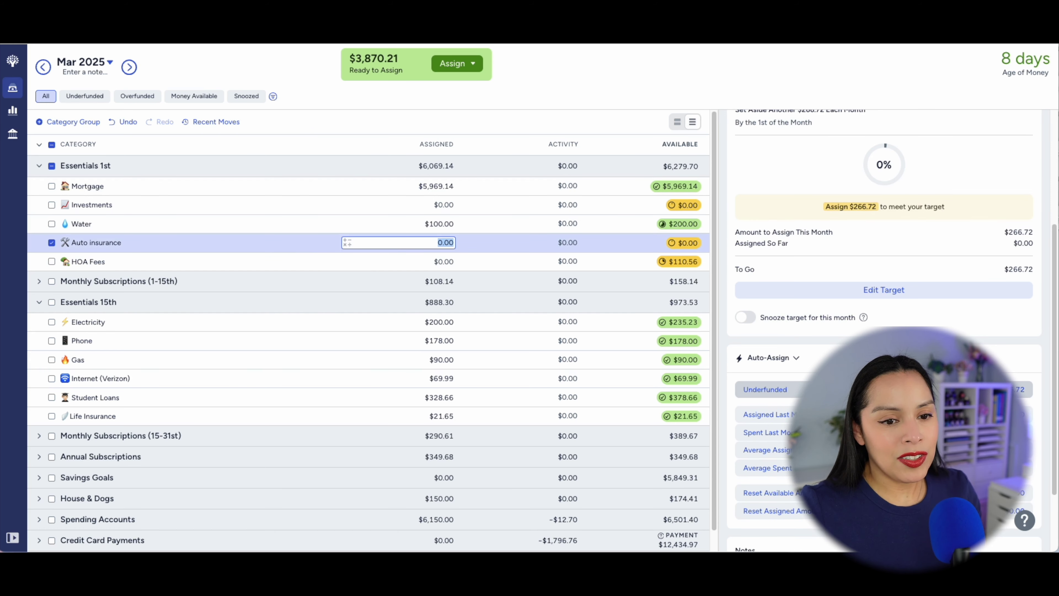
{"action": "type", "text": "266.72"}
{"action": "key", "text": "Return"}
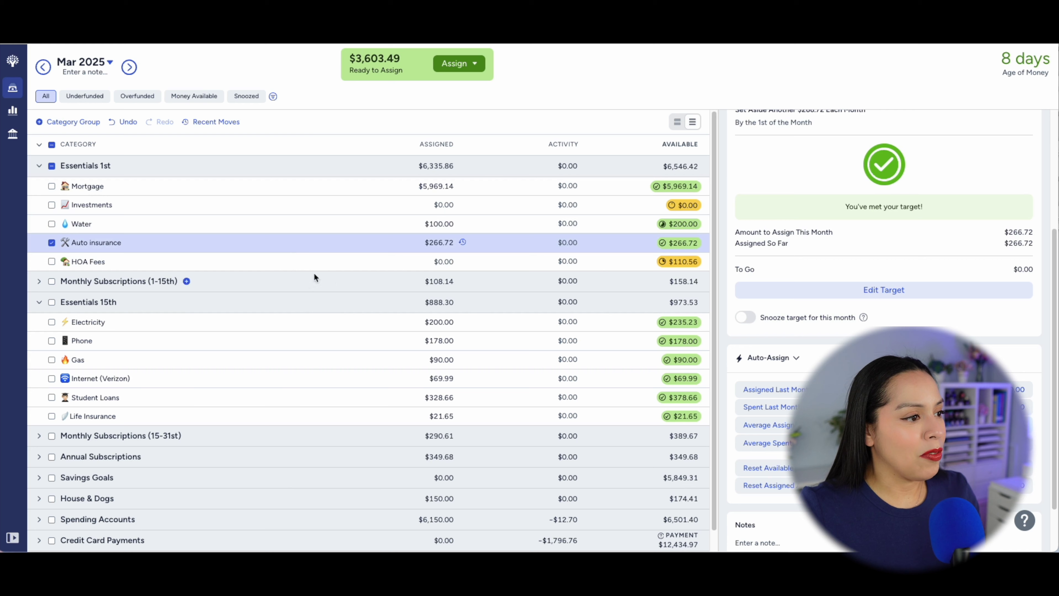
{"action": "left_click", "coordinate": [293, 263]}
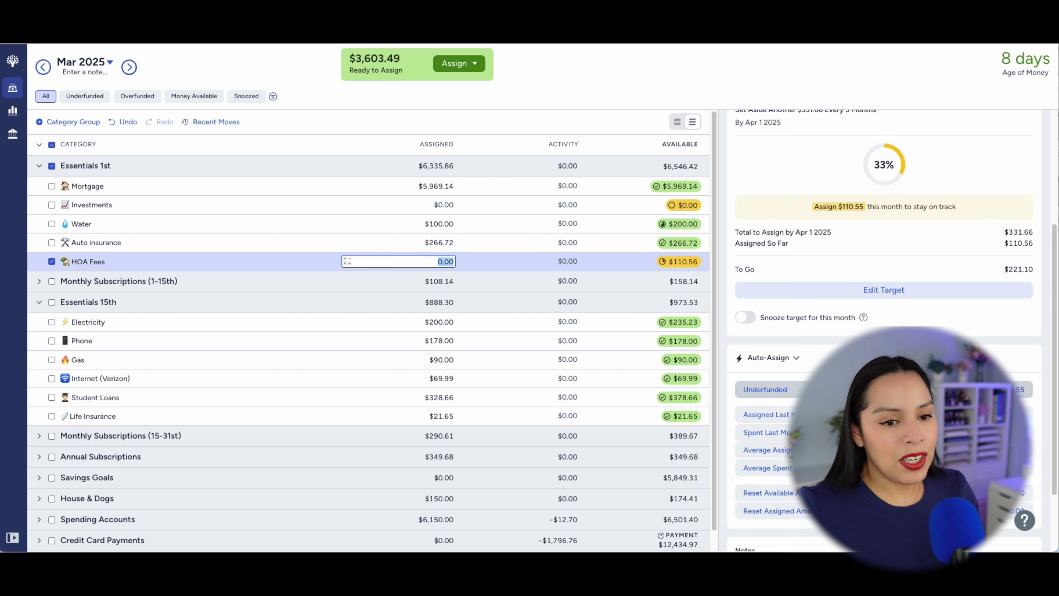
{"action": "left_click", "coordinate": [765, 389]}
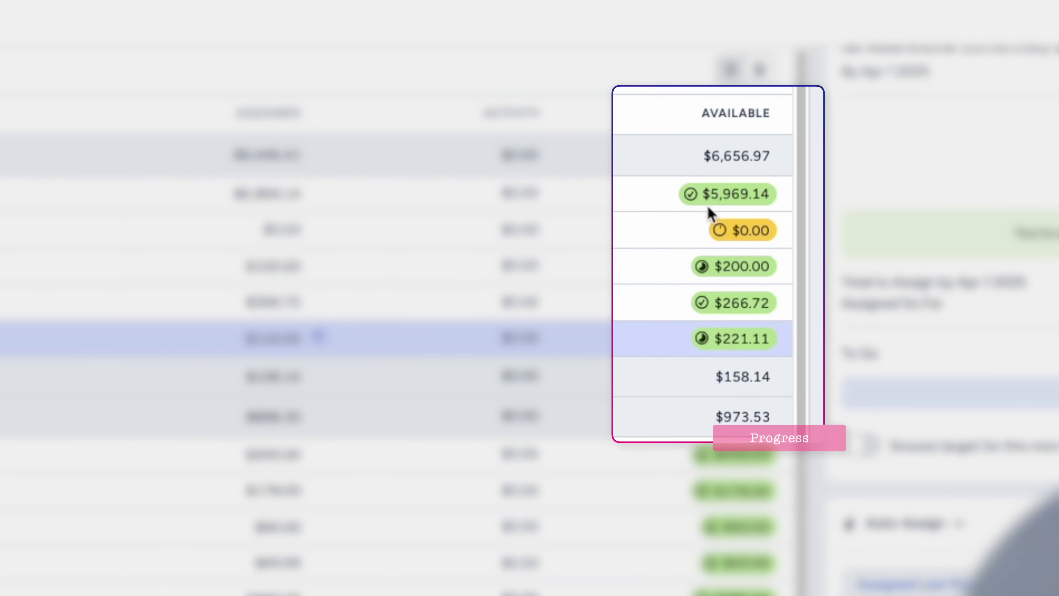
{"action": "mouse_move", "coordinate": [696, 212]}
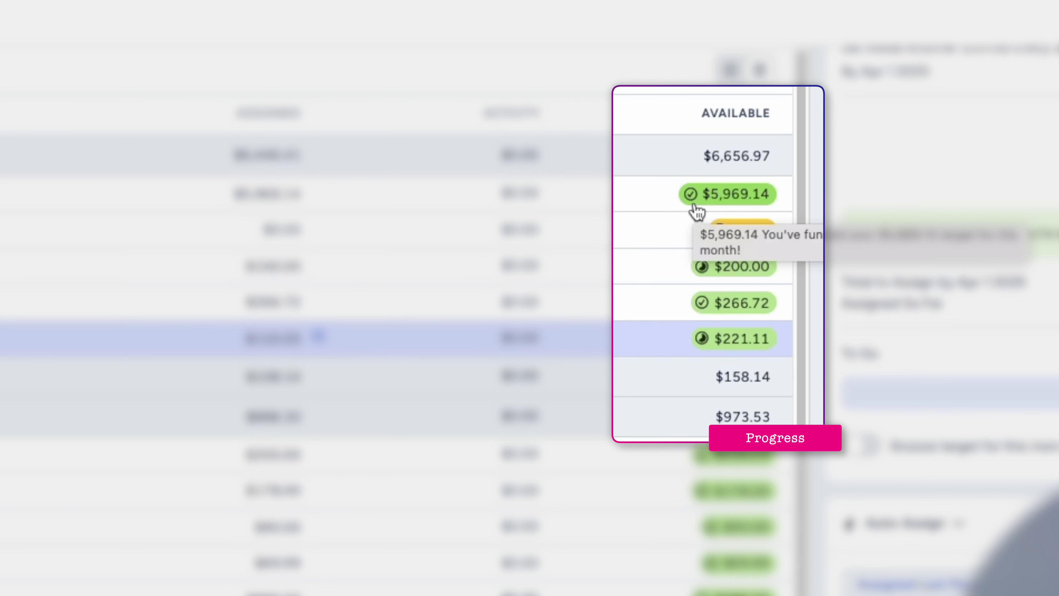
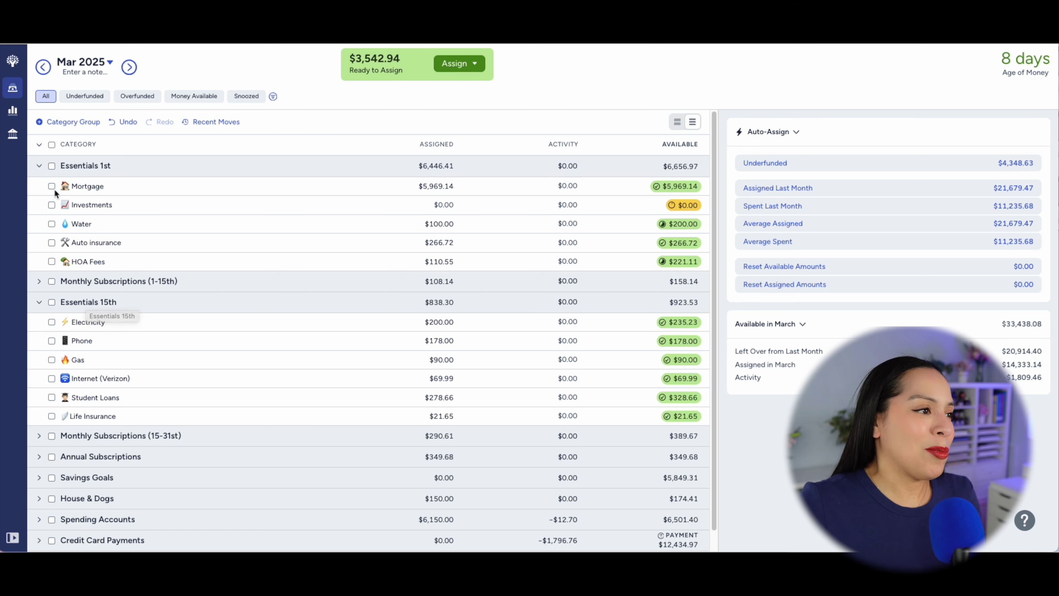
- Set the assigned amount for Trainwell in Monthly Subscriptions (15-31st) to 0 and add a task to cancel Trainwell to Notion's Task List
{"action": "left_click", "coordinate": [39, 166]}
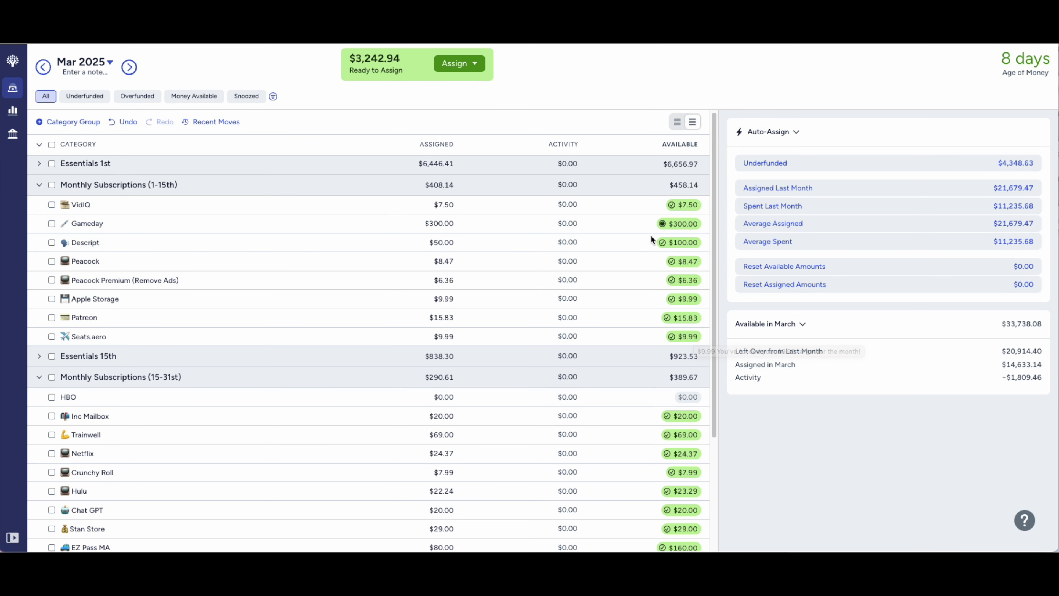
{"action": "left_click", "coordinate": [39, 187]}
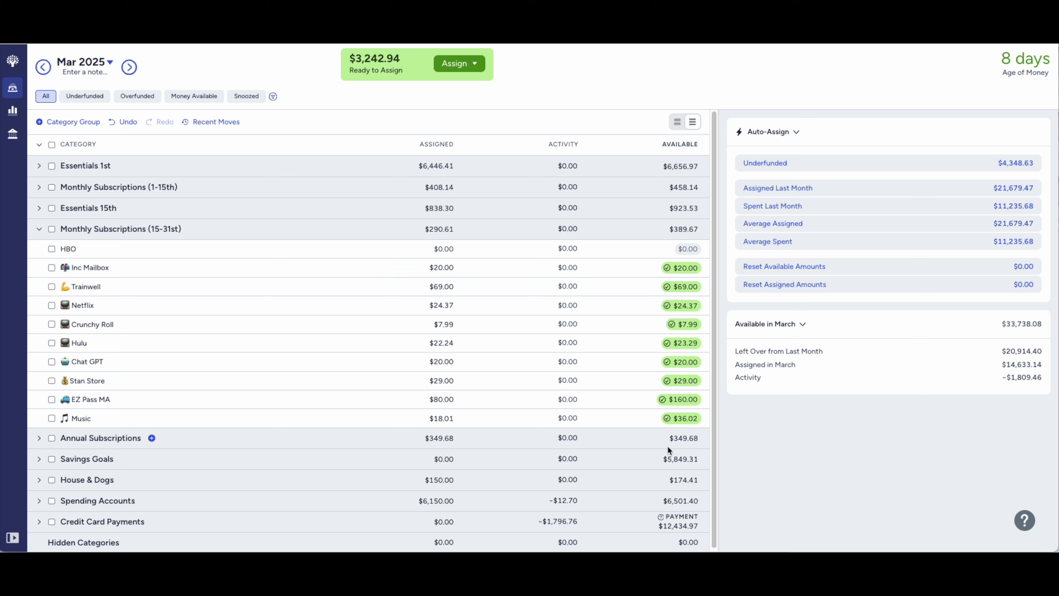
{"action": "left_click", "coordinate": [434, 287]}
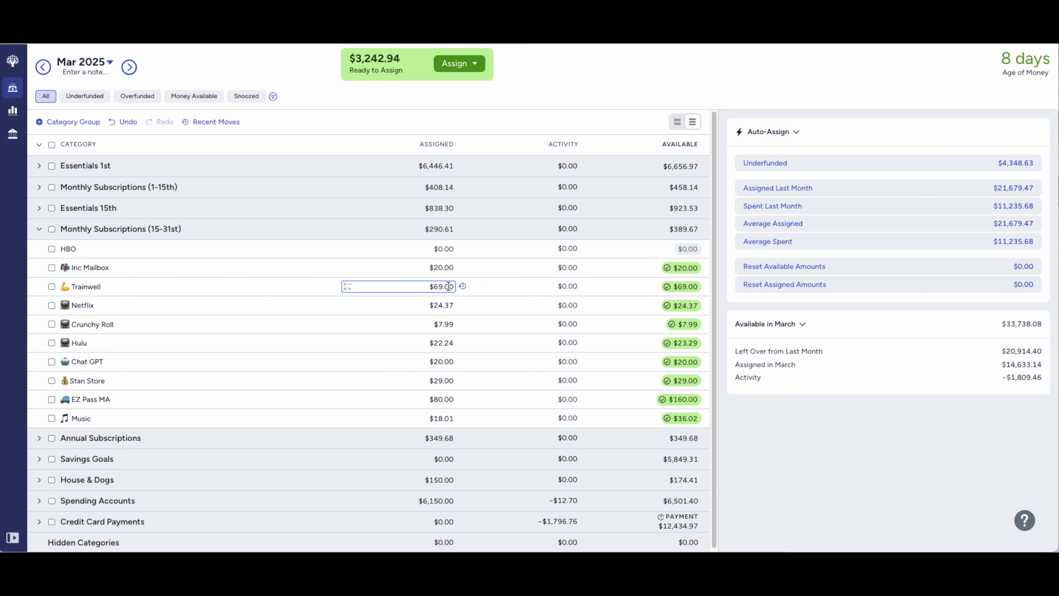
{"action": "type", "text": "0"}
{"action": "key", "text": "Return"}
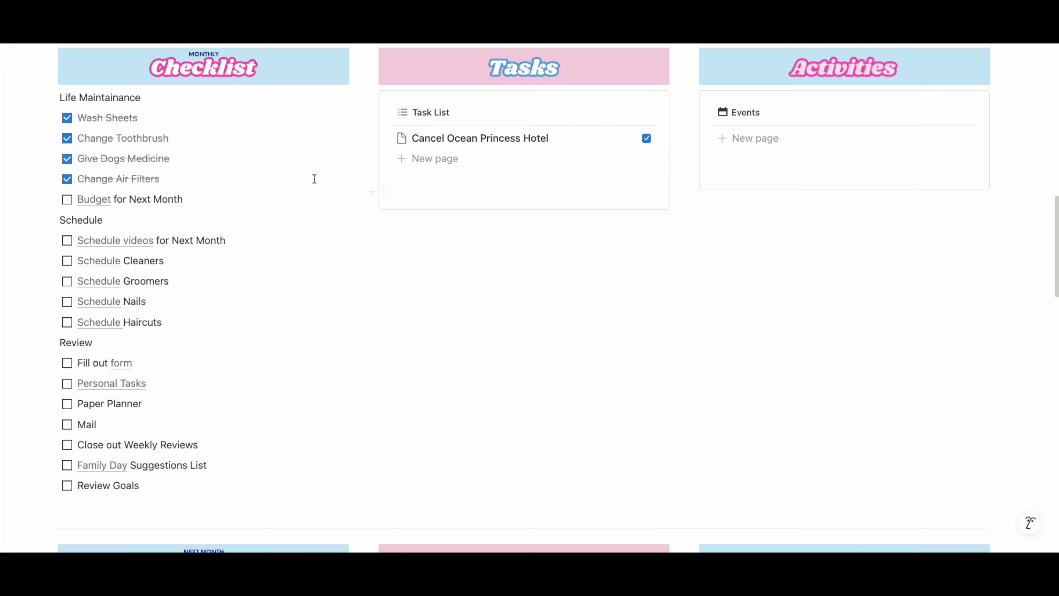
{"action": "left_click", "coordinate": [433, 158]}
{"action": "type", "text": "Cancell Trainwell"}
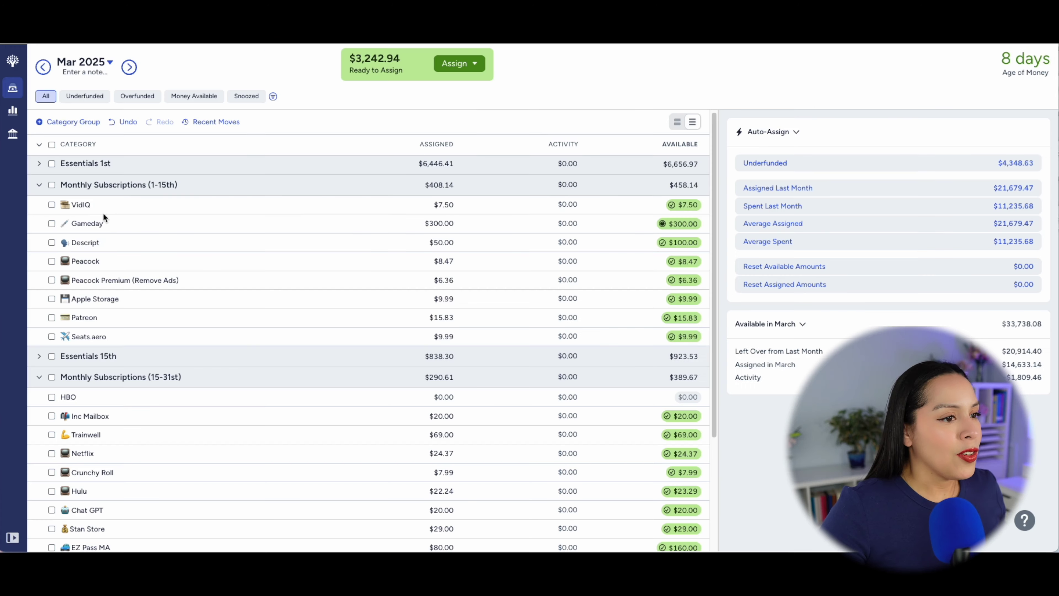
- In YNAB, check the Square Space Website activity under Annual Subscriptions for February 2025, and return to March 2025
{"action": "left_click", "coordinate": [149, 296]}
{"action": "left_click", "coordinate": [150, 295]}
{"action": "scroll", "coordinate": [528, 200], "scroll_direction": "down", "scroll_amount": 2}
{"action": "scroll", "coordinate": [528, 199], "scroll_direction": "up", "scroll_amount": 2}
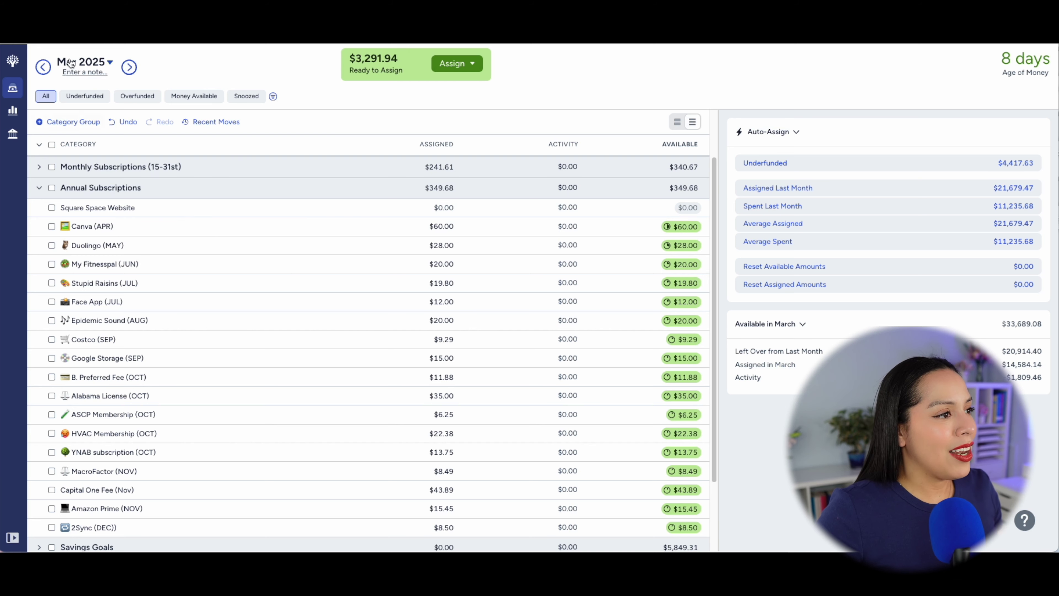
{"action": "left_click", "coordinate": [43, 71]}
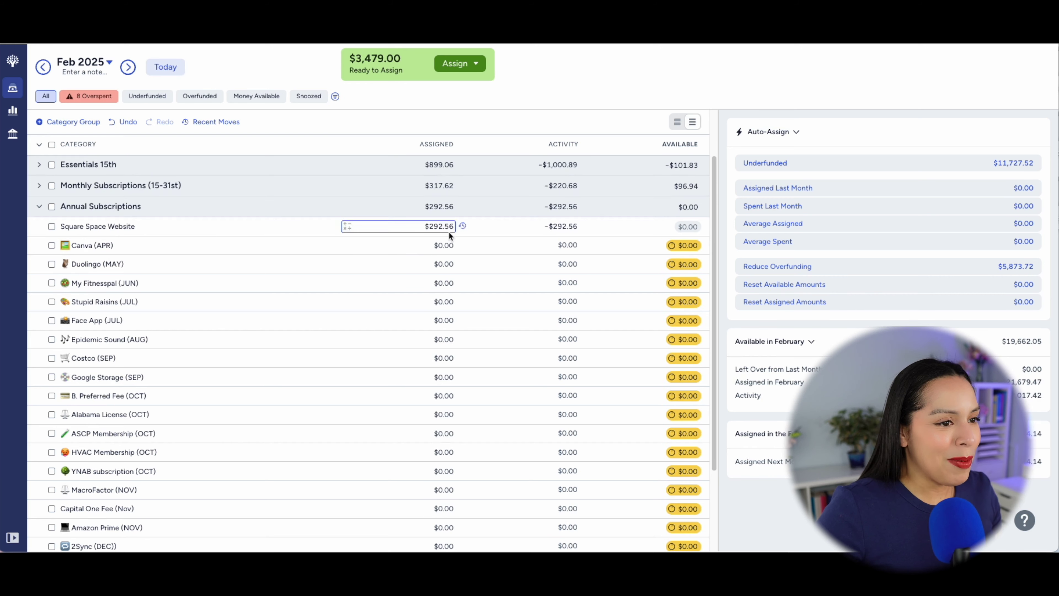
{"action": "left_click", "coordinate": [561, 226]}
{"action": "left_click", "coordinate": [129, 68]}
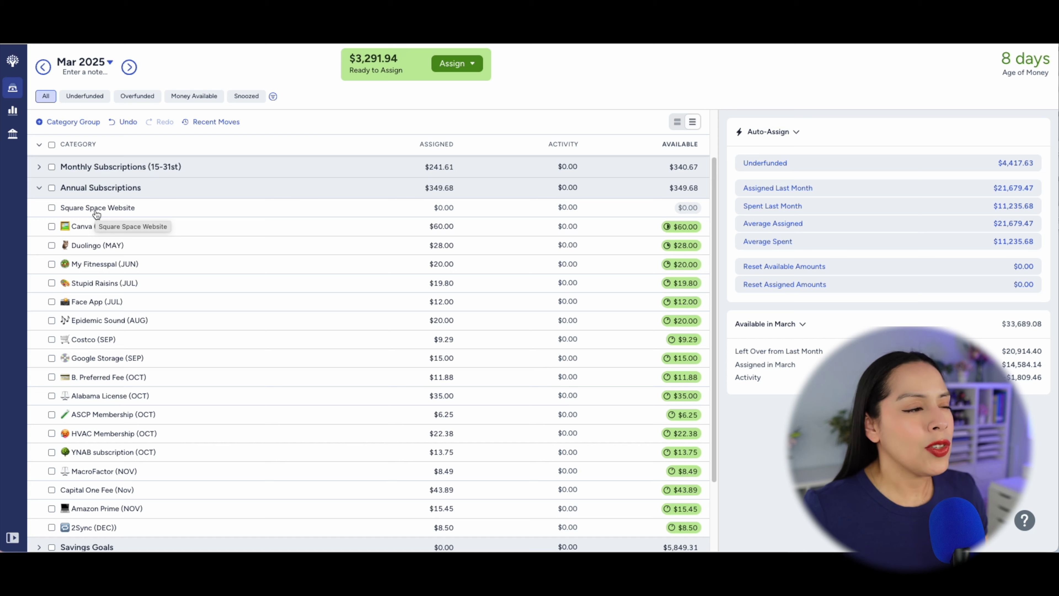
- Add a laptop emoji in front of the Square Space Website category's name in Annual Subscriptions
{"action": "left_click", "coordinate": [97, 211]}
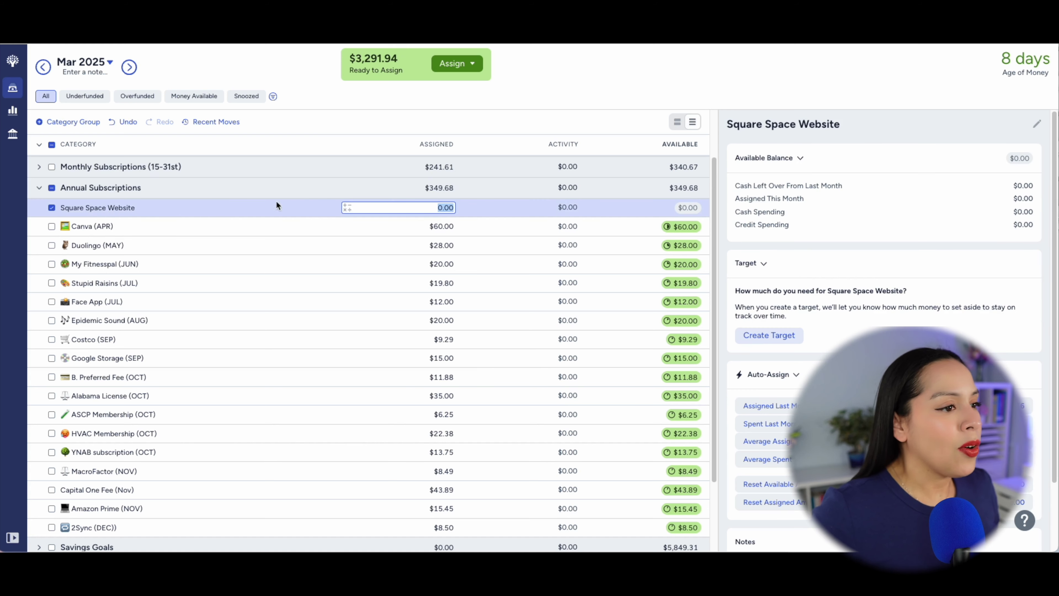
{"action": "left_click", "coordinate": [83, 207]}
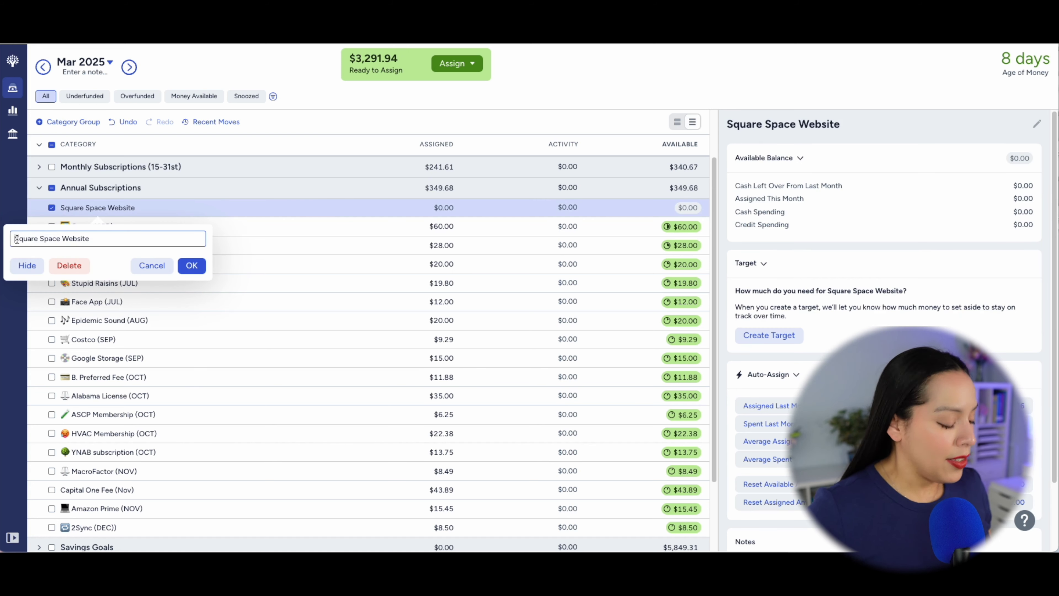
{"action": "key", "text": "ctrl+super+space"}
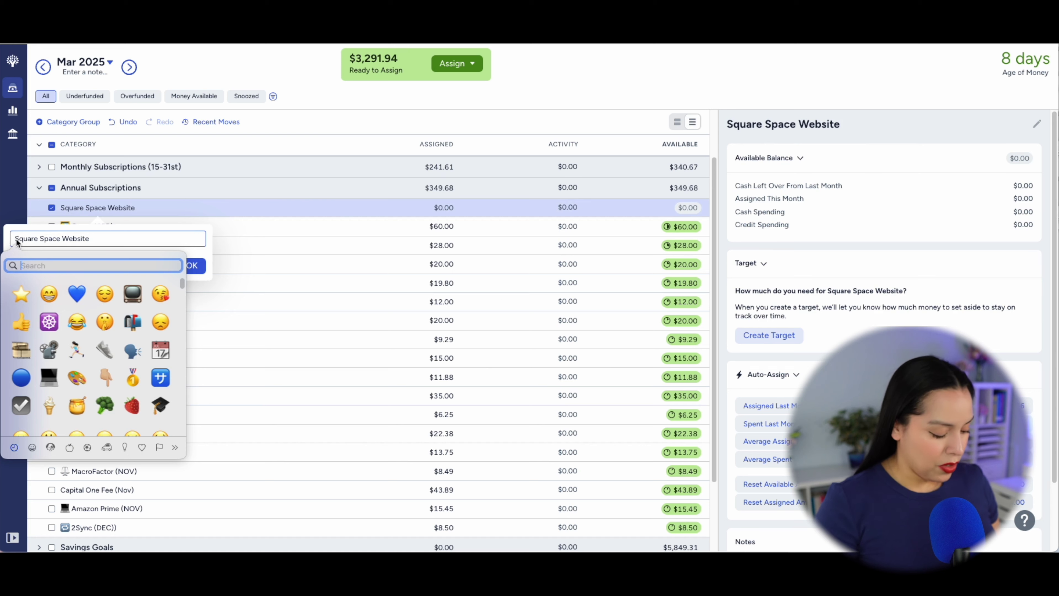
{"action": "left_click", "coordinate": [49, 377]}
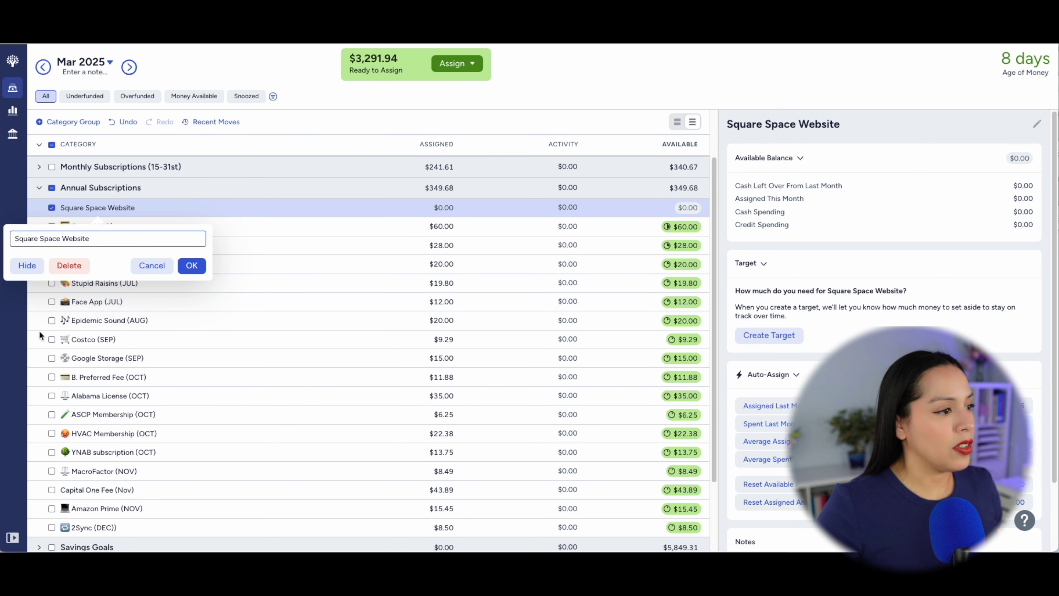
{"action": "left_click", "coordinate": [192, 265]}
- Append (FEB) to the Square Space Website category's name and deselect the category
{"action": "left_click", "coordinate": [147, 209]}
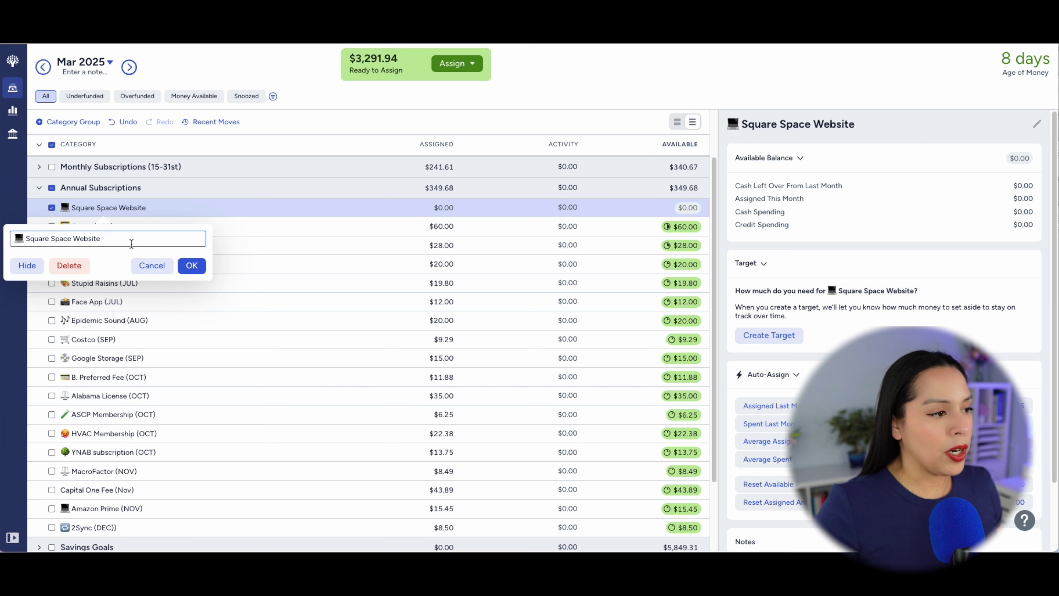
{"action": "type", "text": "(FEB)"}
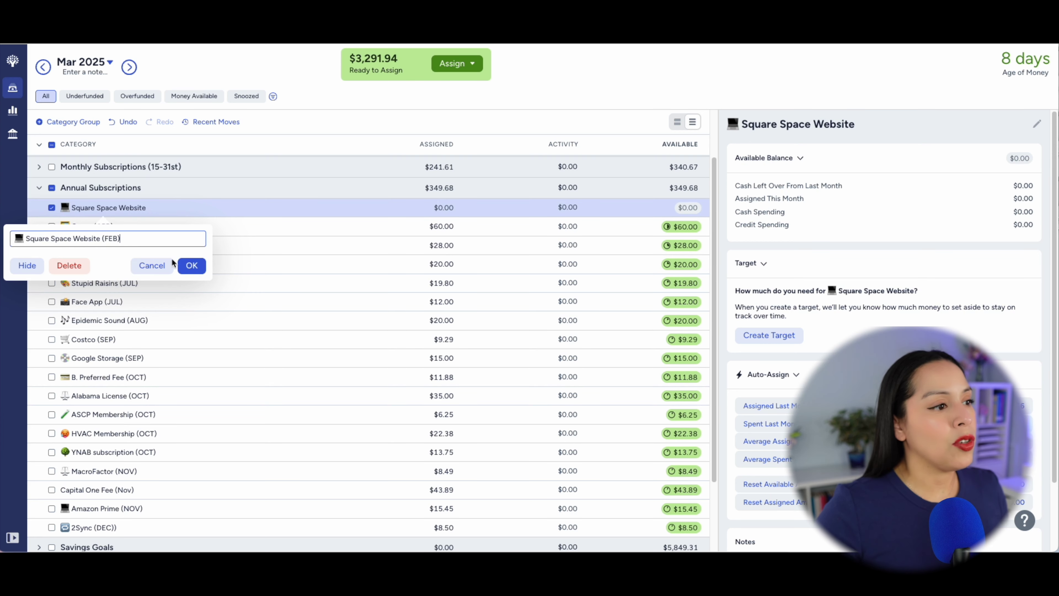
{"action": "left_click", "coordinate": [191, 265]}
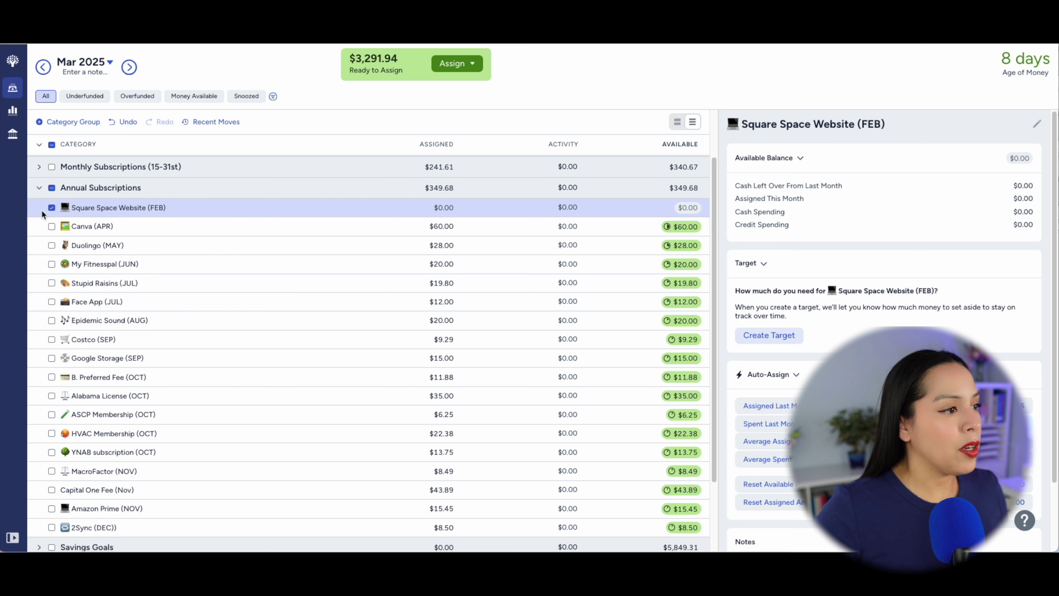
{"action": "left_click", "coordinate": [51, 208]}
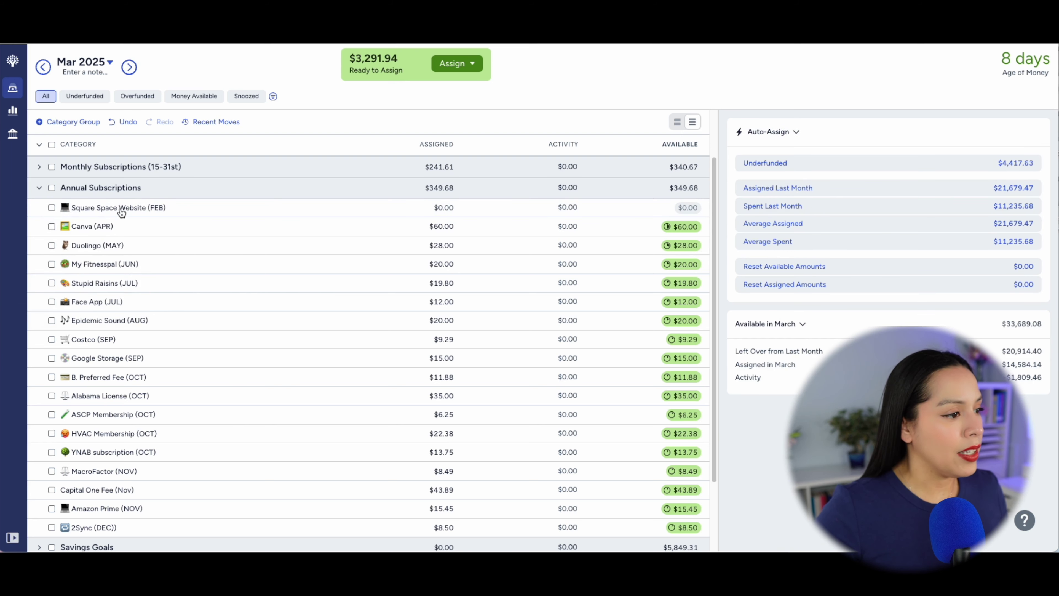
{"action": "left_click_drag", "start_coordinate": [117, 211], "coordinate": [139, 208]}
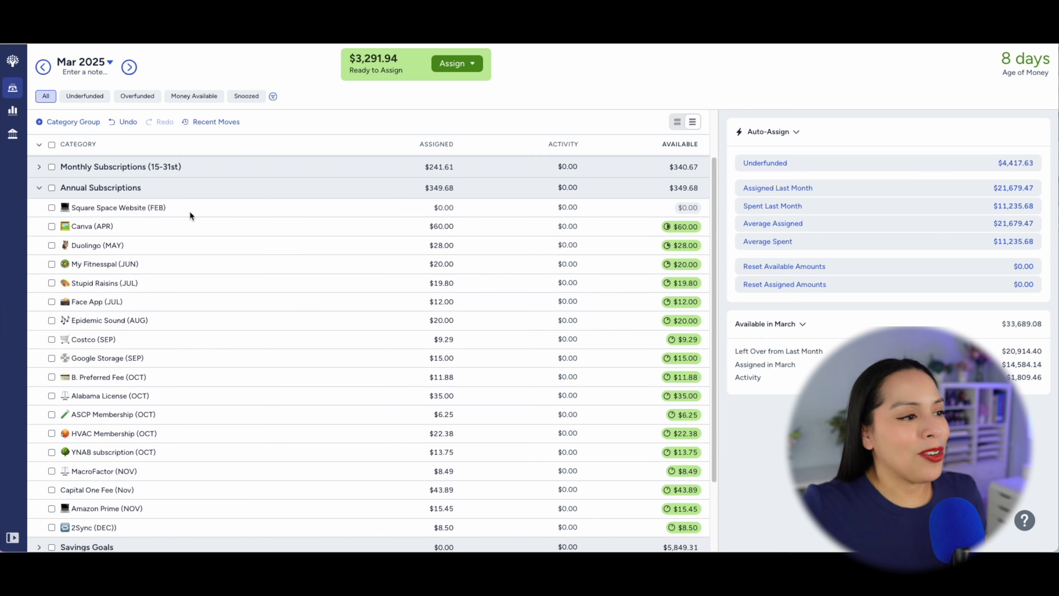
- Create a yearly target of $292.56 due February 14, 2026 for the Square Space Website (FEB) category
{"action": "left_click", "coordinate": [215, 210]}
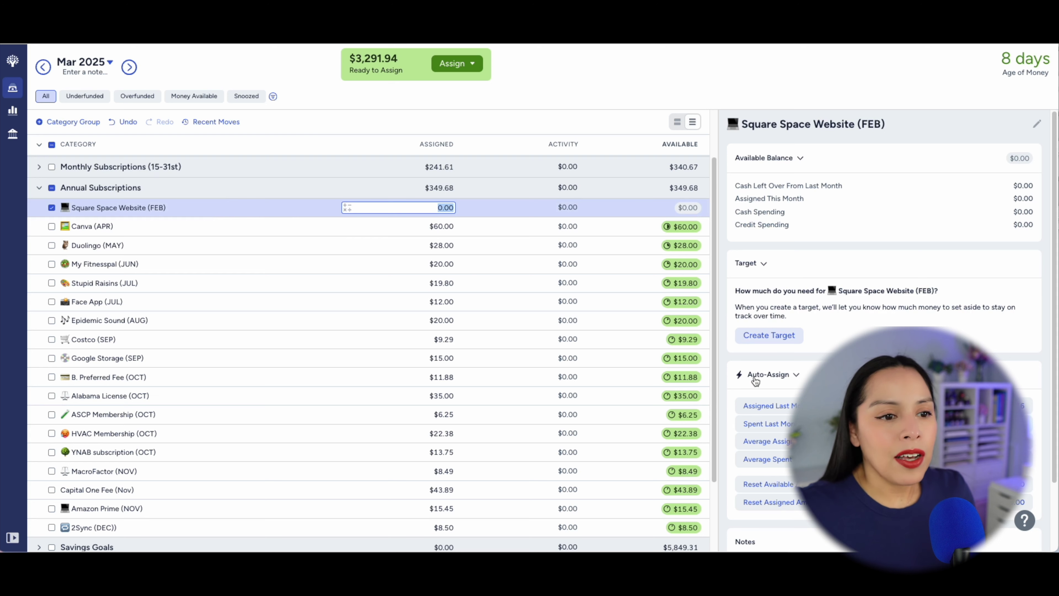
{"action": "left_click", "coordinate": [771, 335]}
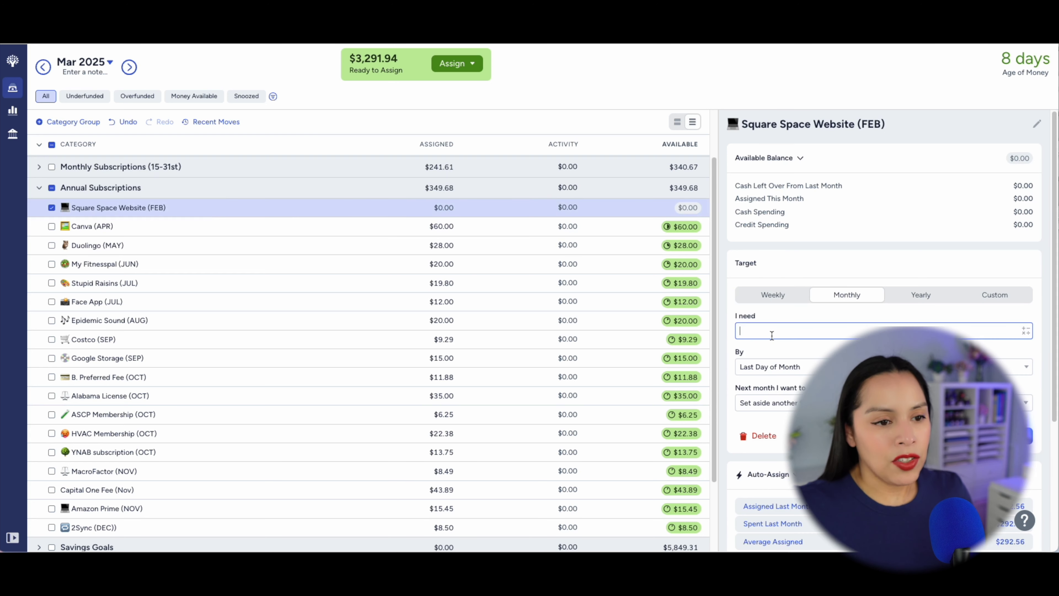
{"action": "left_click", "coordinate": [920, 298]}
{"action": "left_click", "coordinate": [796, 332]}
{"action": "type", "text": "292.56"}
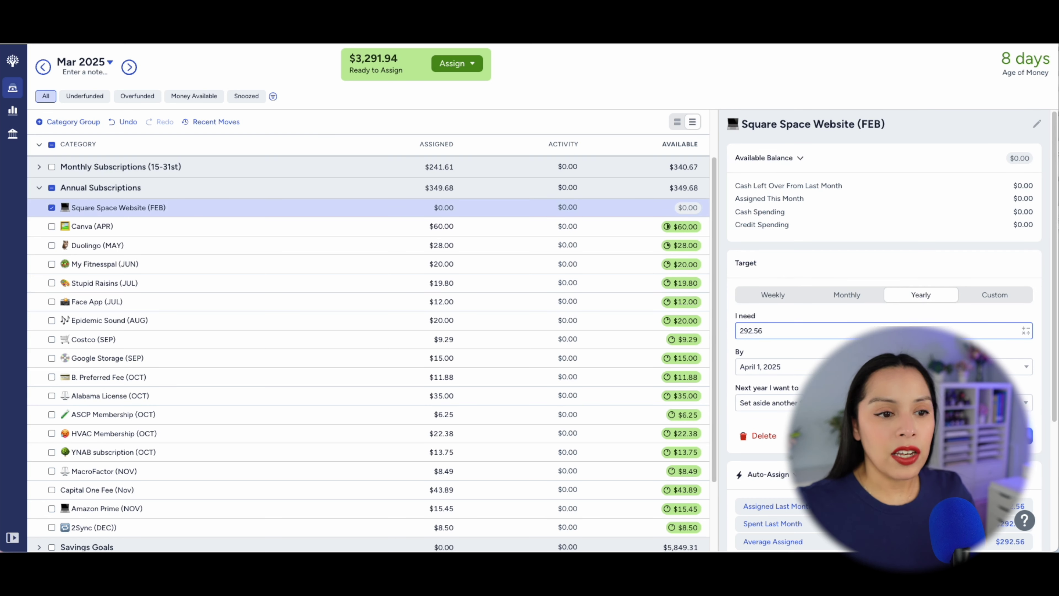
{"action": "left_click", "coordinate": [802, 368]}
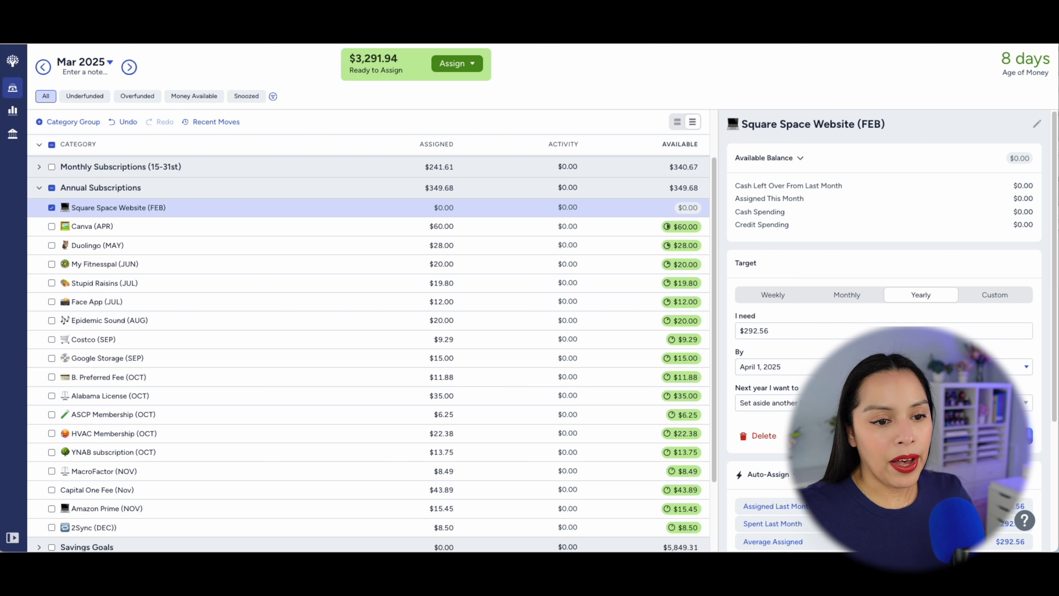
{"action": "left_click", "coordinate": [952, 450]}
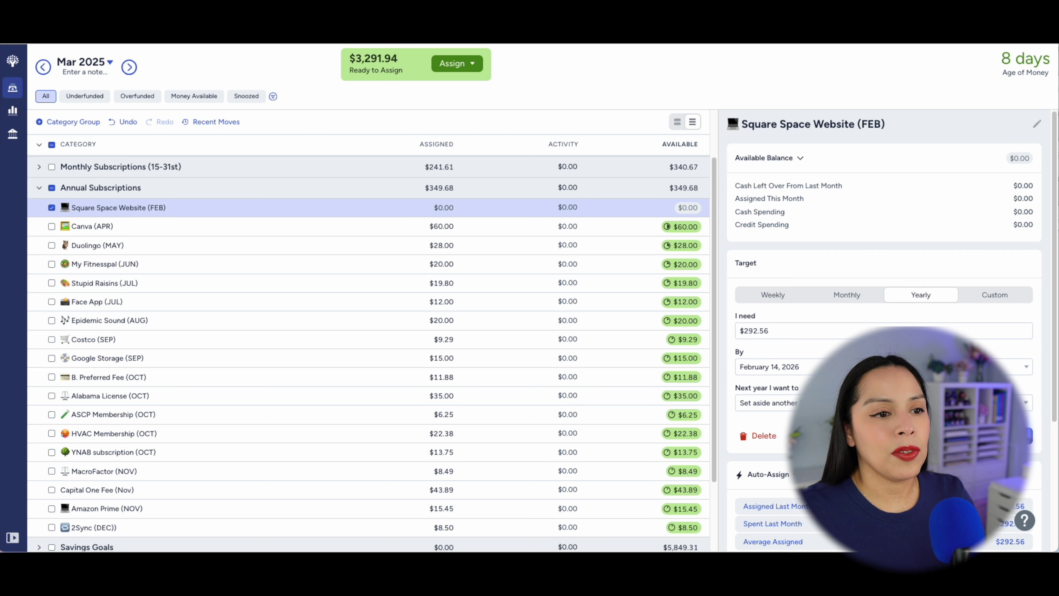
{"action": "left_click", "coordinate": [1004, 436]}
- Auto-assign the underfunded $24.38 to Square Space Website (FEB) for March 2025
{"action": "scroll", "coordinate": [884, 375], "scroll_direction": "down", "scroll_amount": 1}
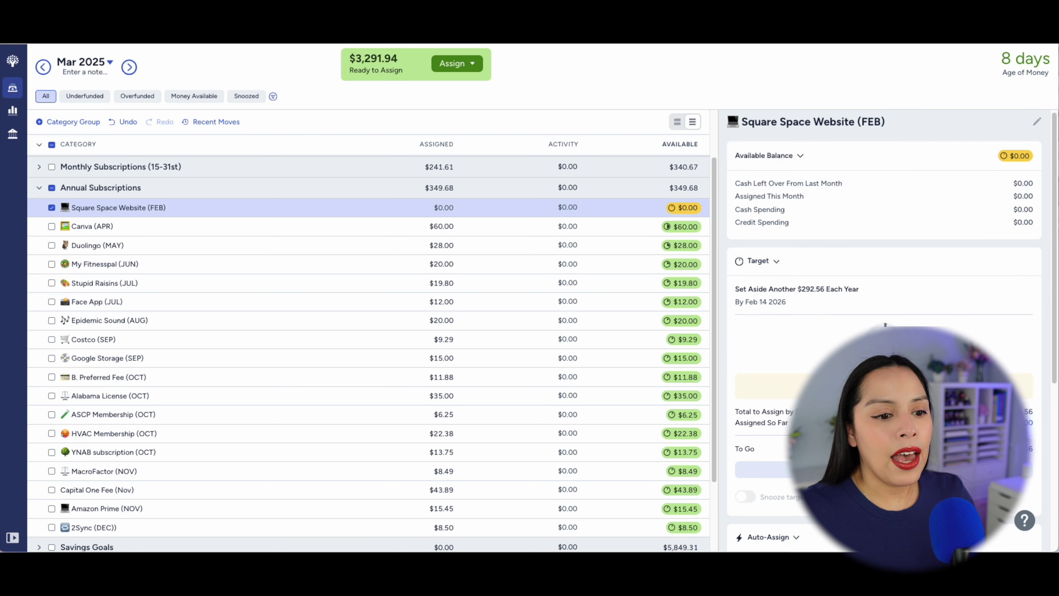
{"action": "scroll", "coordinate": [805, 351], "scroll_direction": "down", "scroll_amount": 5}
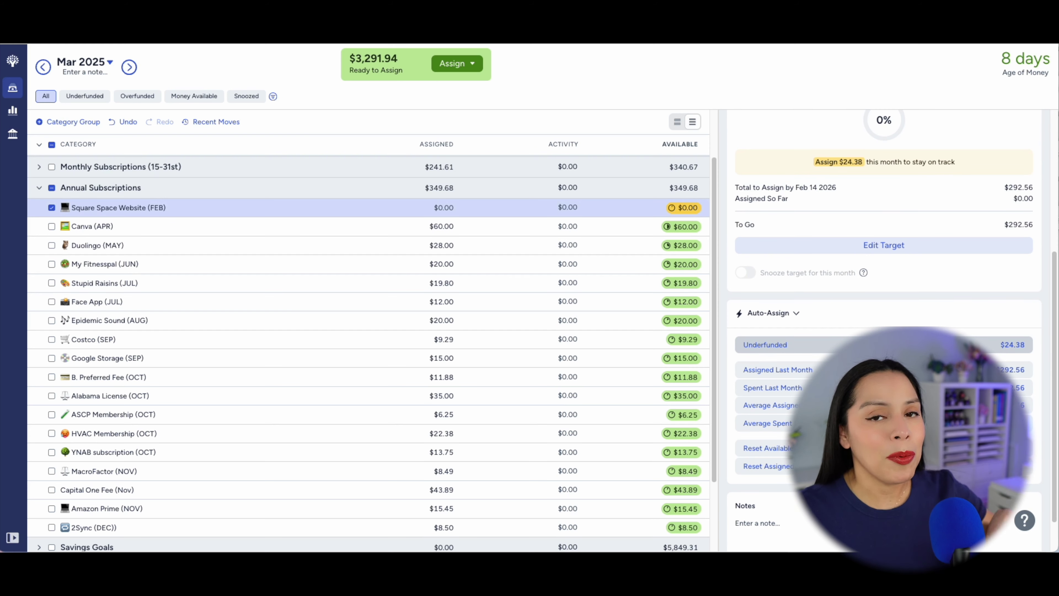
{"action": "left_click", "coordinate": [778, 344]}
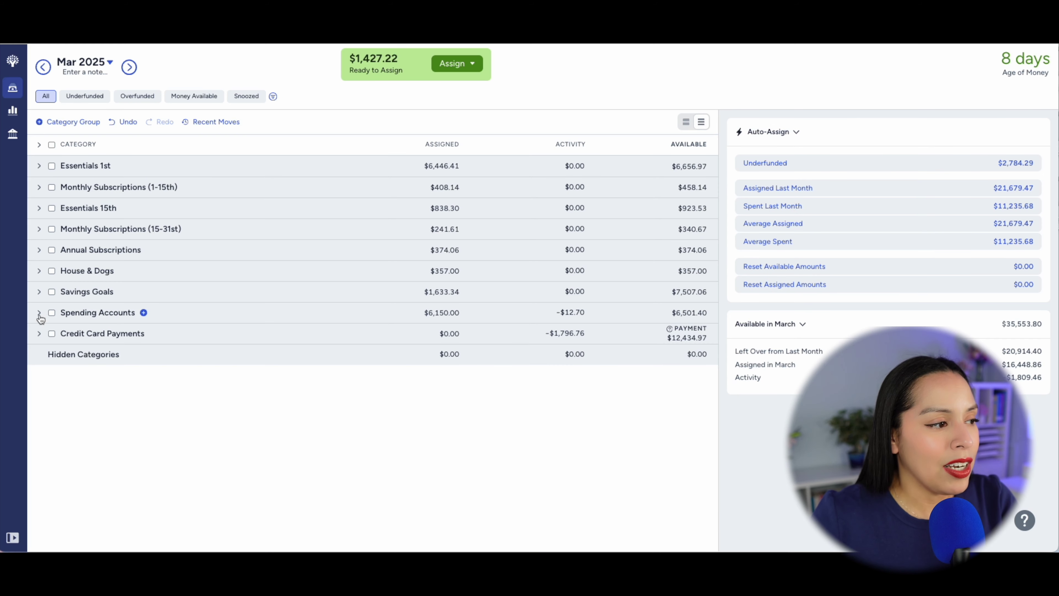
- Go through the personal and kids' categories in Spending Accounts, and set the assigned amount for Resturants to $600
{"action": "left_click", "coordinate": [40, 313]}
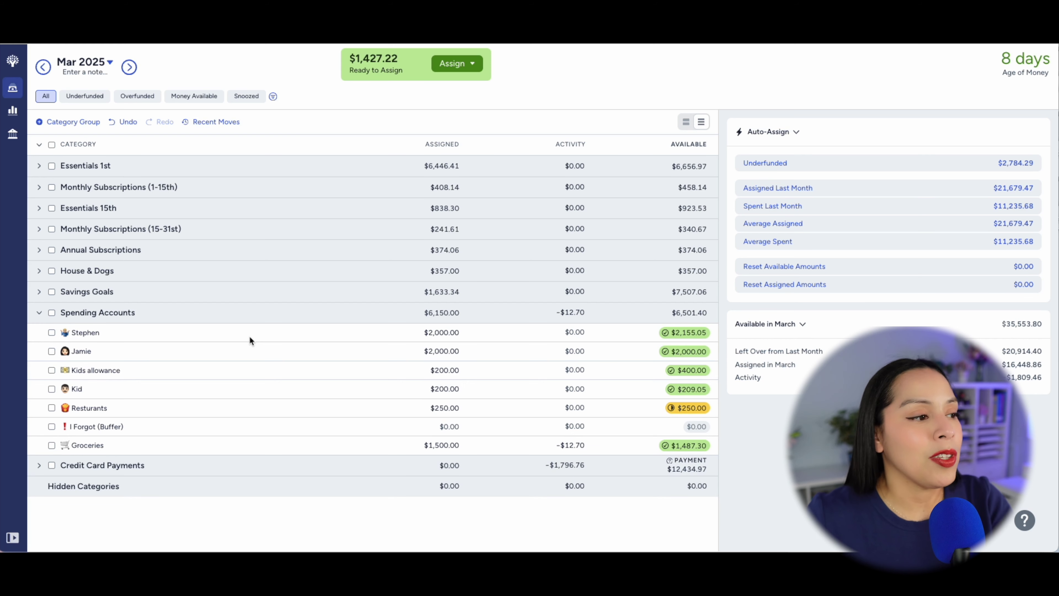
{"action": "left_click", "coordinate": [326, 335]}
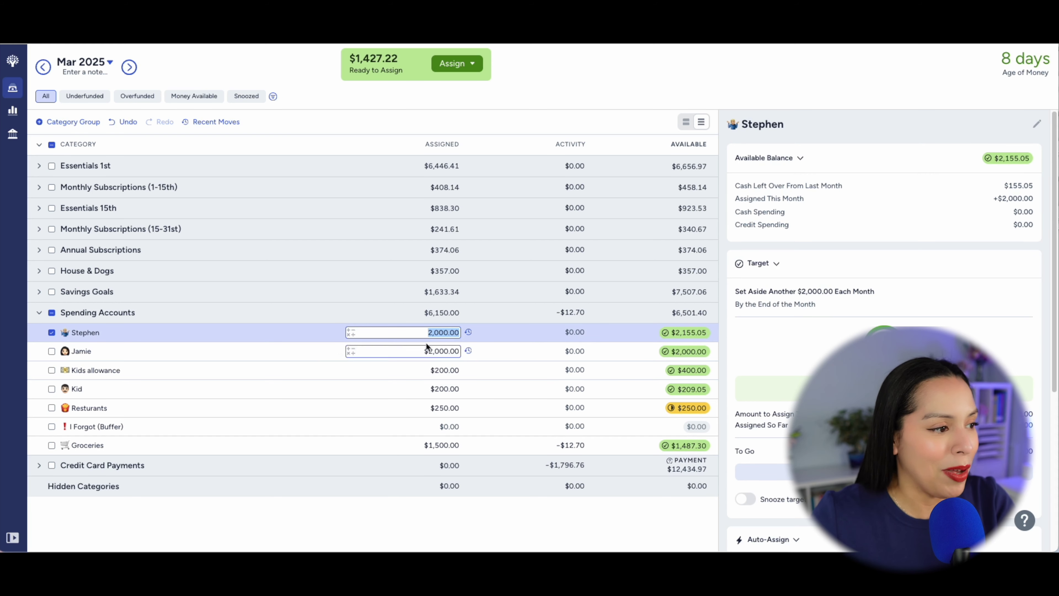
{"action": "left_click", "coordinate": [290, 349]}
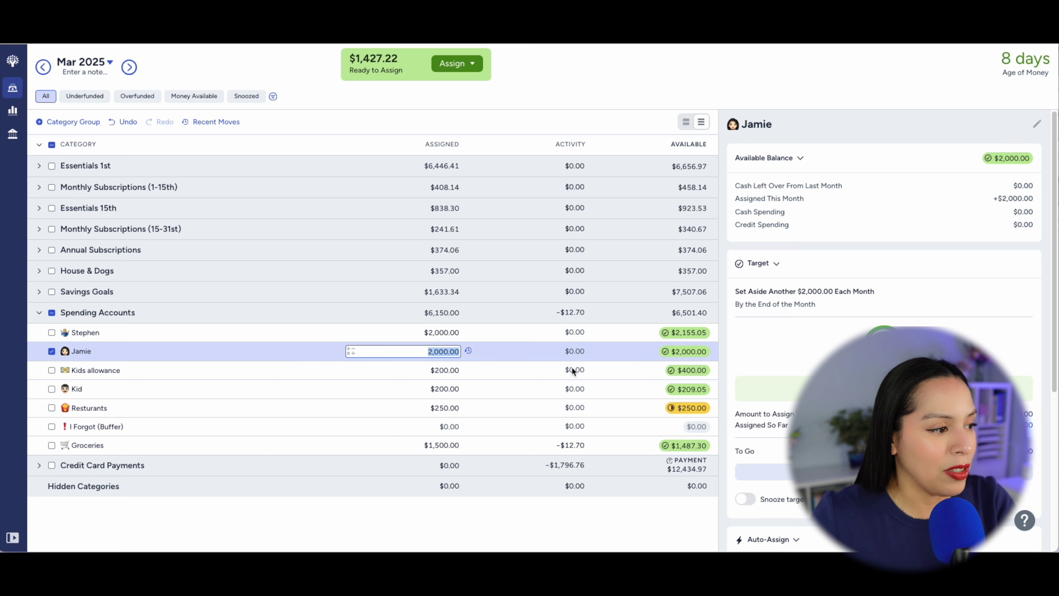
{"action": "left_click", "coordinate": [284, 375]}
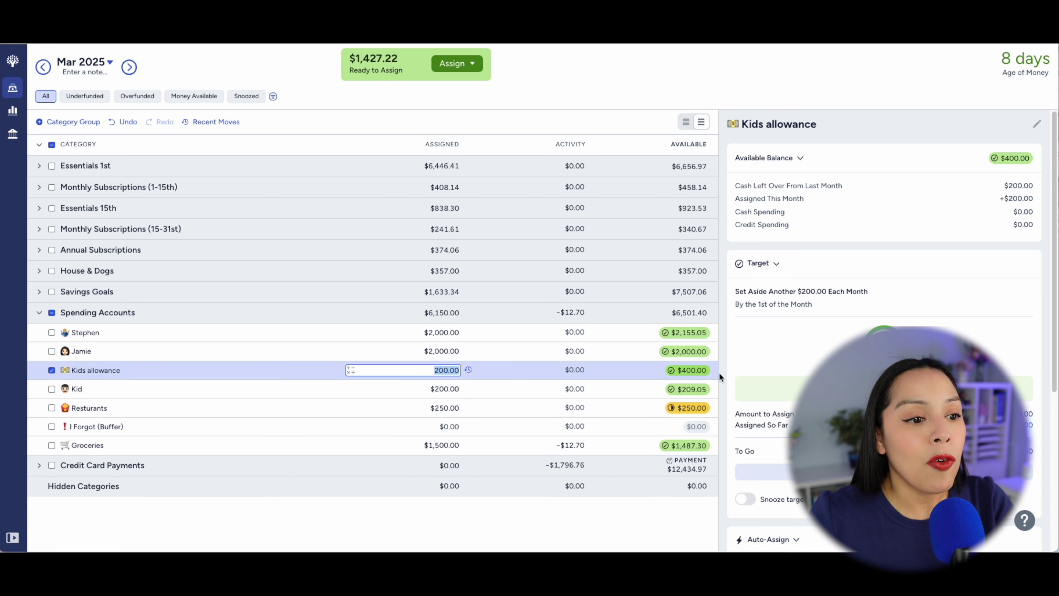
{"action": "left_click", "coordinate": [243, 386]}
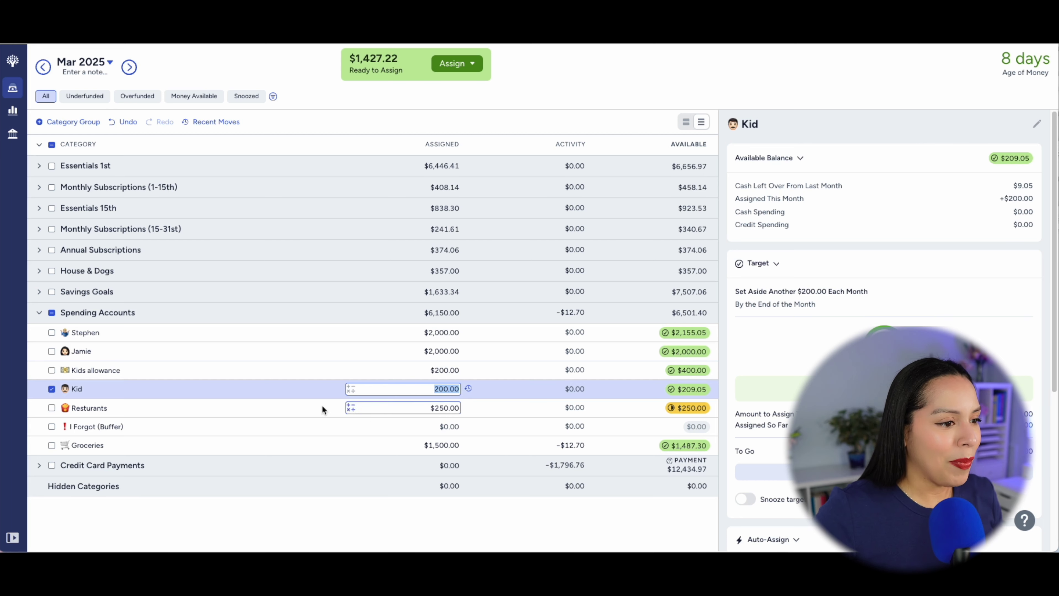
{"action": "left_click", "coordinate": [267, 407]}
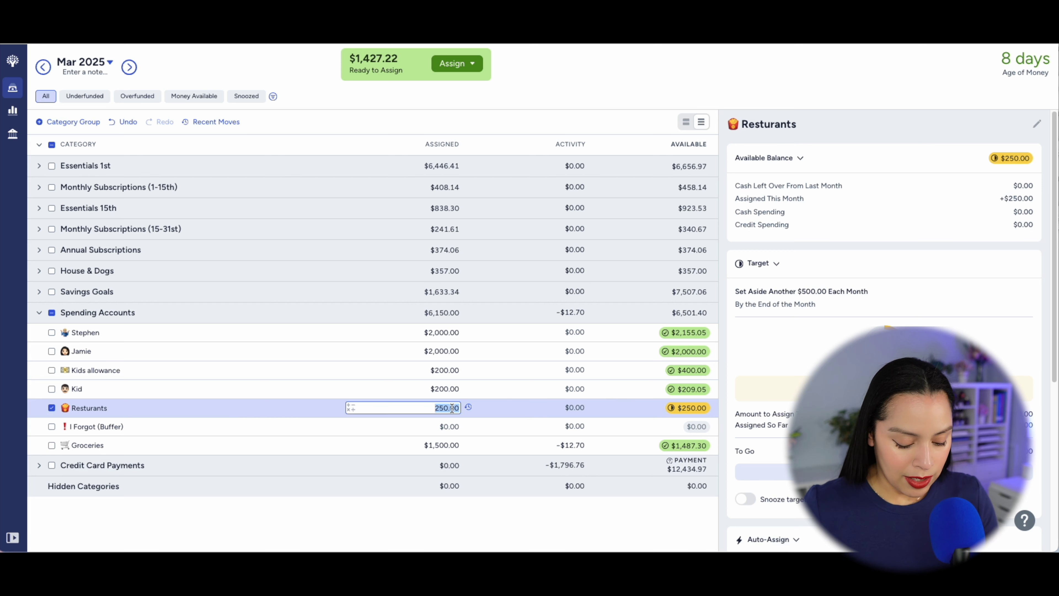
{"action": "type", "text": "6"}
{"action": "key", "text": "Return"}
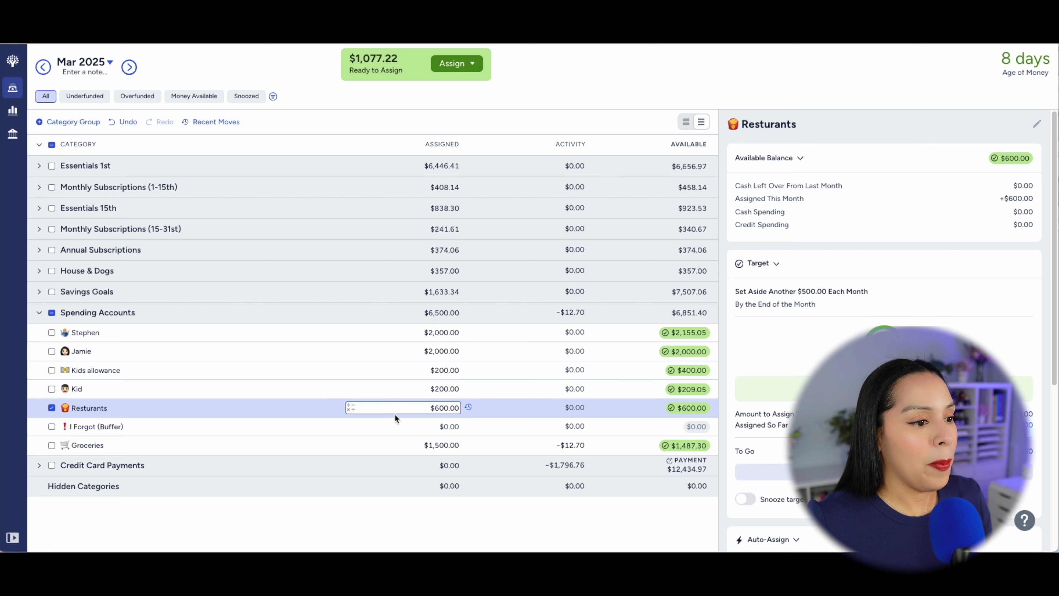
- Move the I Forgot (Buffer) category from Spending Accounts into Savings Goals and expand the Savings Goals group
{"action": "left_click", "coordinate": [396, 425]}
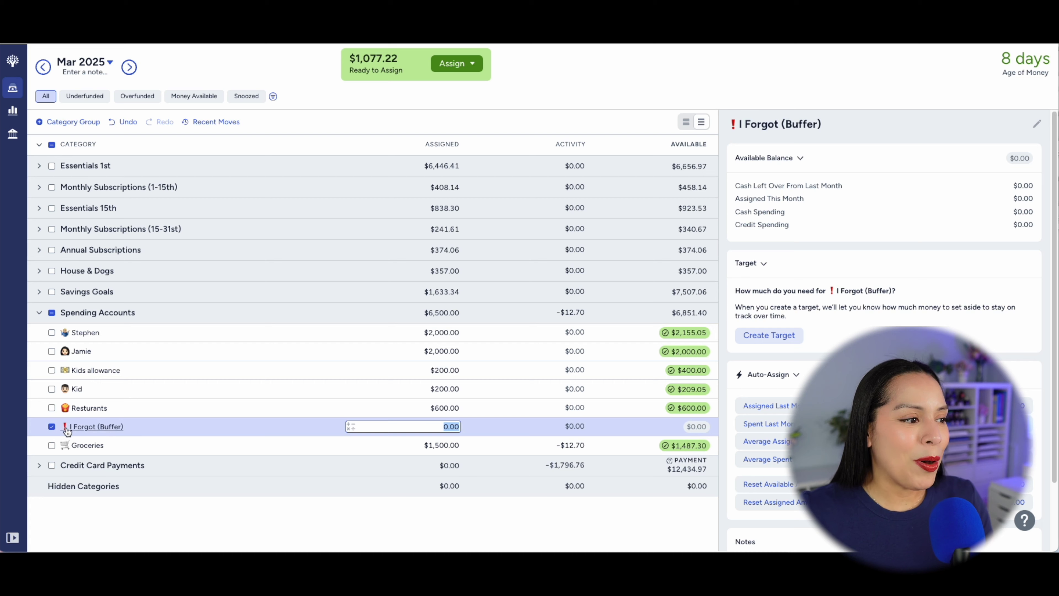
{"action": "left_click", "coordinate": [52, 427]}
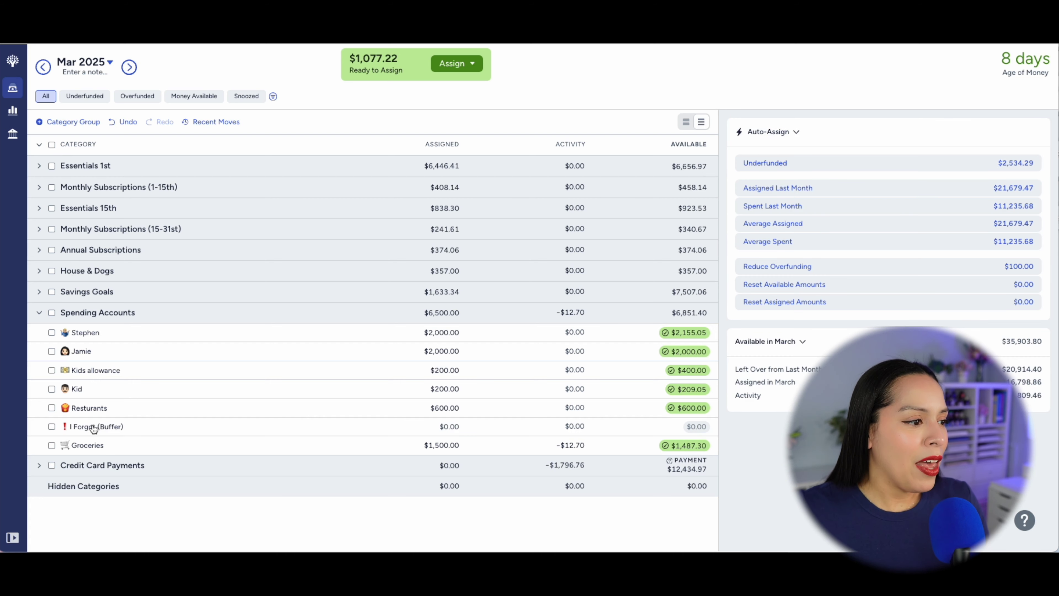
{"action": "left_click_drag", "start_coordinate": [95, 431], "coordinate": [126, 319]}
{"action": "left_click", "coordinate": [39, 291]}
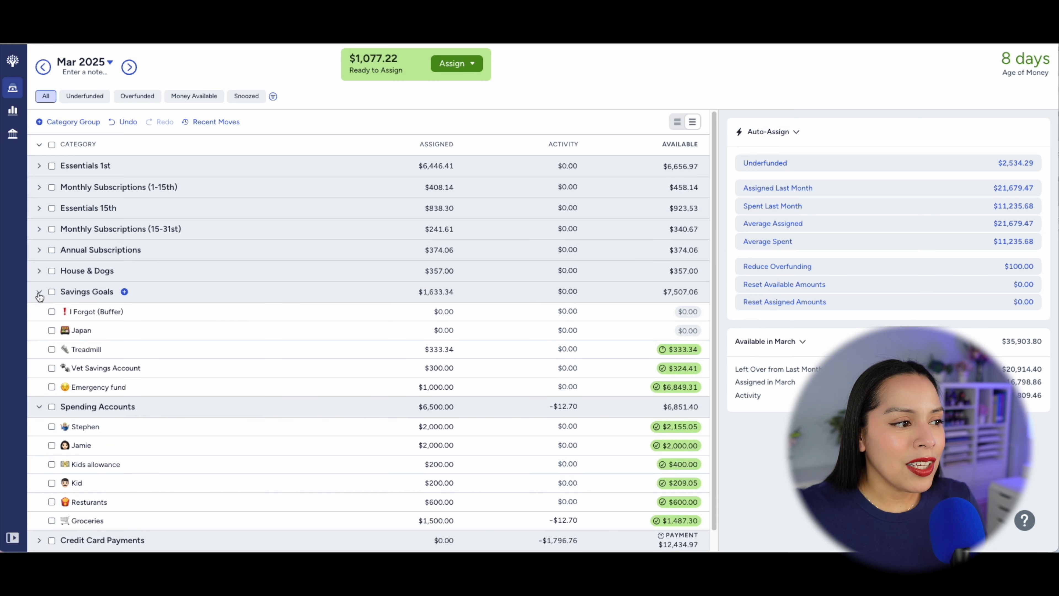
- Create a $200 monthly target for I Forgot (Buffer) due the last day of the month, and auto-assign its underfunded amount
{"action": "left_click", "coordinate": [241, 311]}
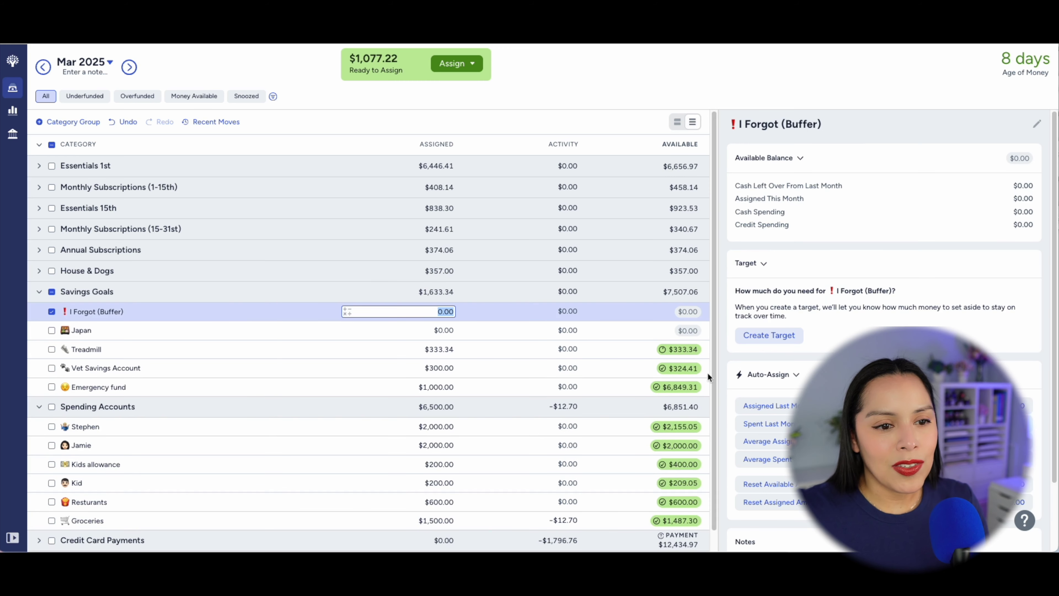
{"action": "scroll", "coordinate": [772, 279], "scroll_direction": "down", "scroll_amount": 2}
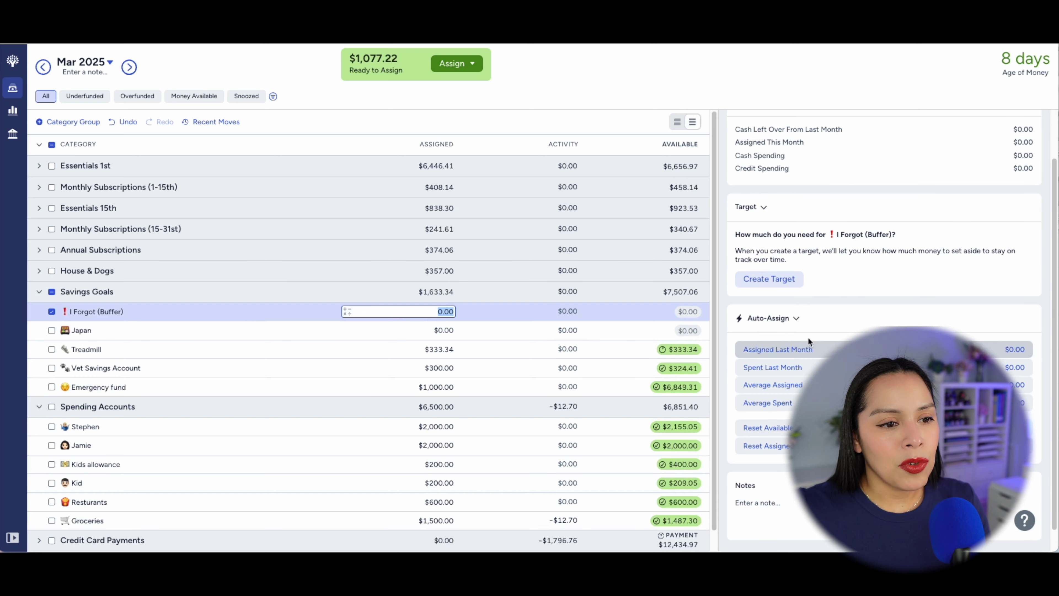
{"action": "left_click", "coordinate": [770, 278]}
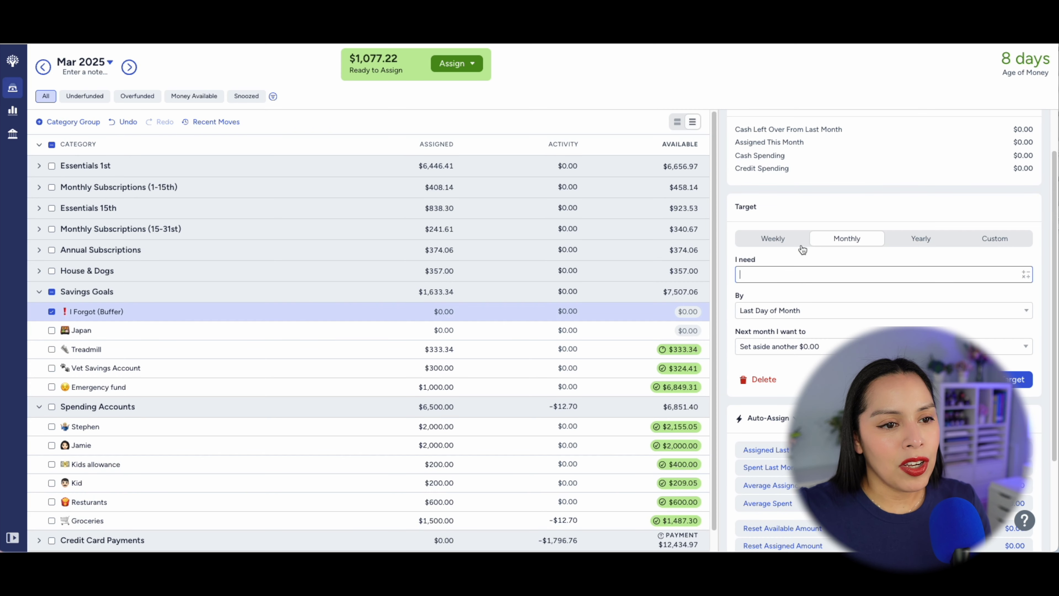
{"action": "type", "text": "200"}
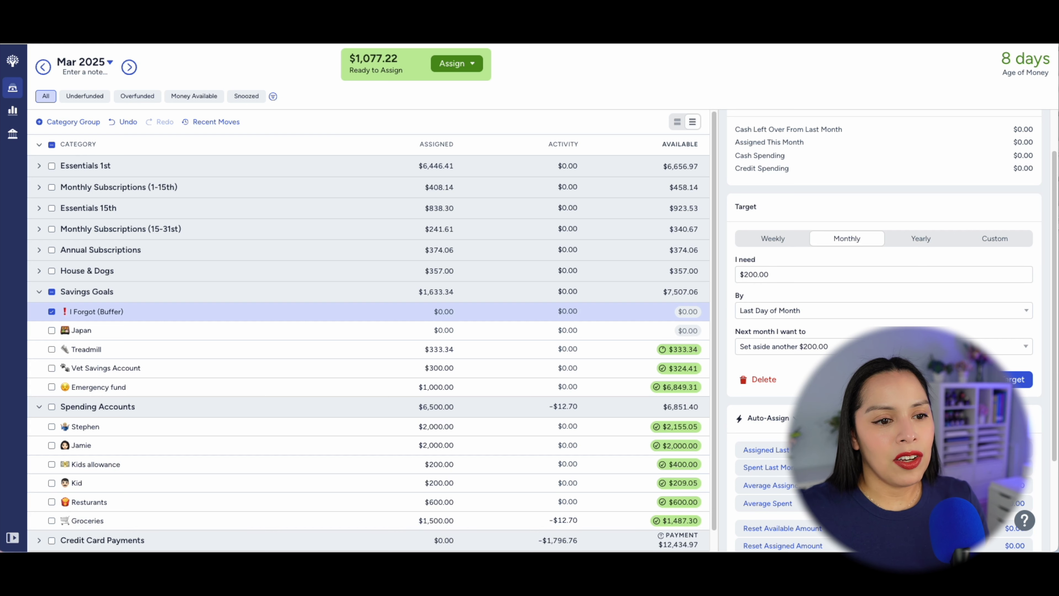
{"action": "left_click", "coordinate": [1018, 380]}
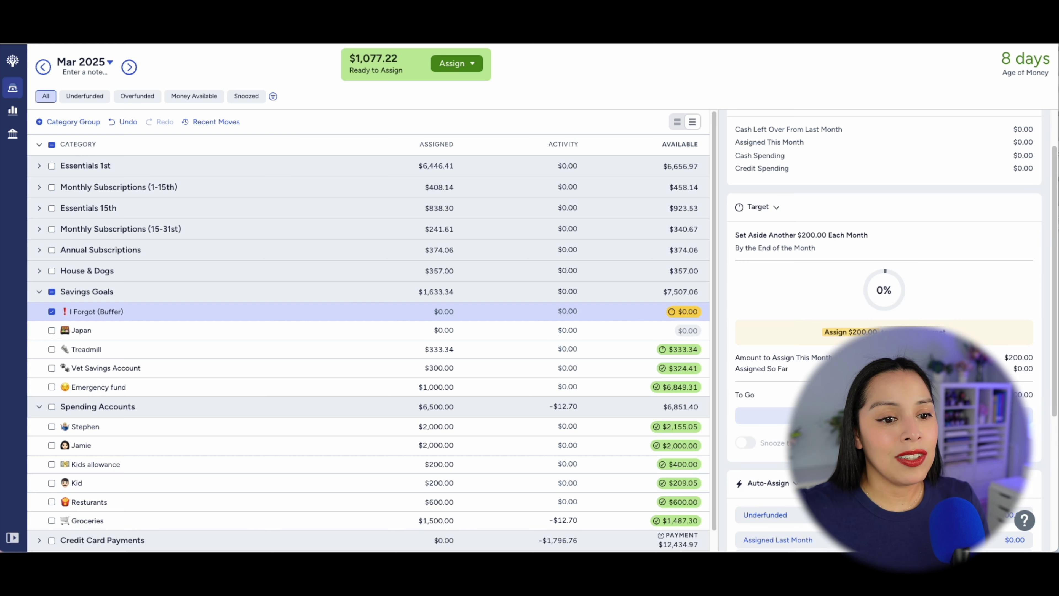
{"action": "scroll", "coordinate": [884, 416], "scroll_direction": "down", "scroll_amount": 2}
{"action": "left_click", "coordinate": [884, 438]}
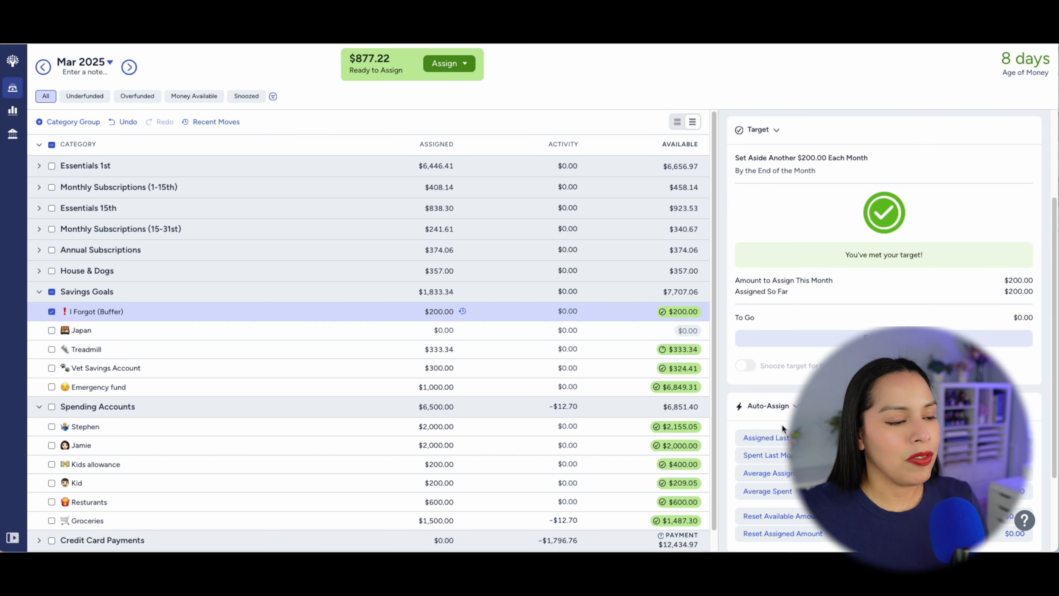
- Reorder I Forgot (Buffer) to sit between Vet Savings Account and Emergency fund, and collapse the Savings Goals and Spending Accounts groups
{"action": "left_click_drag", "start_coordinate": [156, 310], "coordinate": [168, 386]}
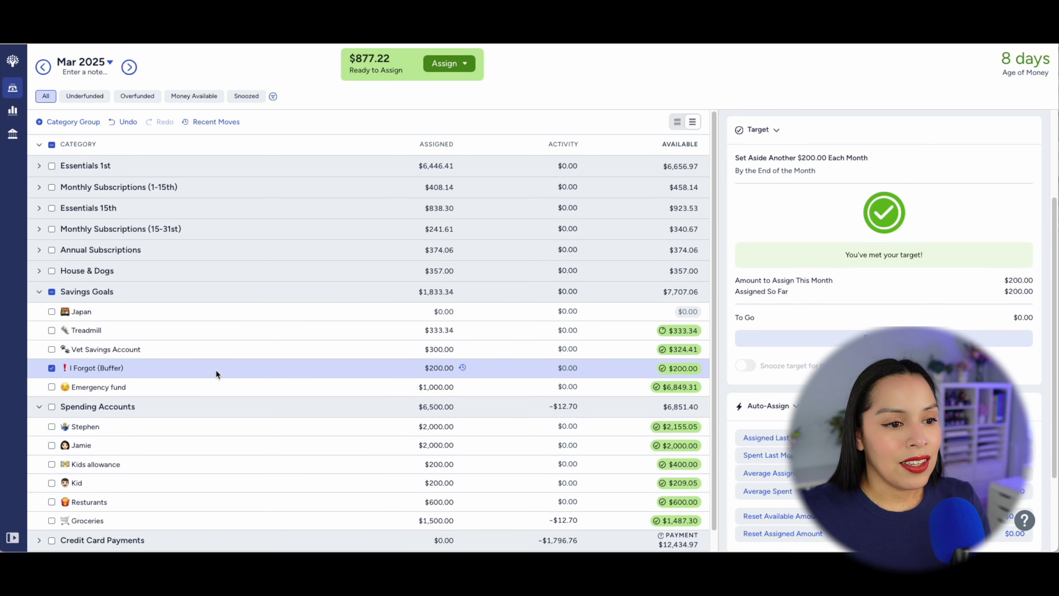
{"action": "left_click", "coordinate": [52, 368]}
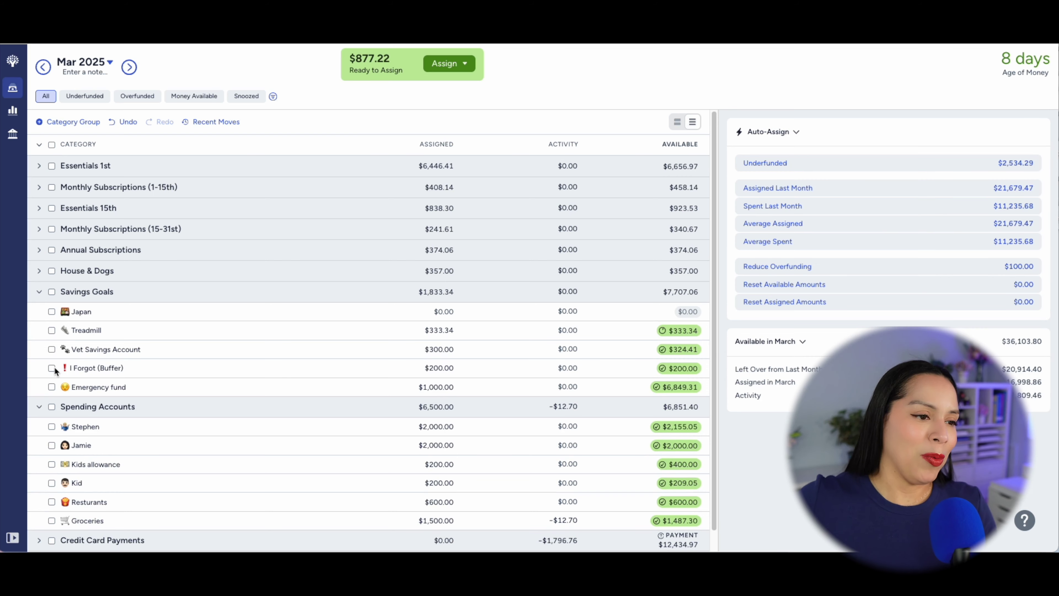
{"action": "left_click", "coordinate": [52, 291]}
{"action": "left_click", "coordinate": [39, 292]}
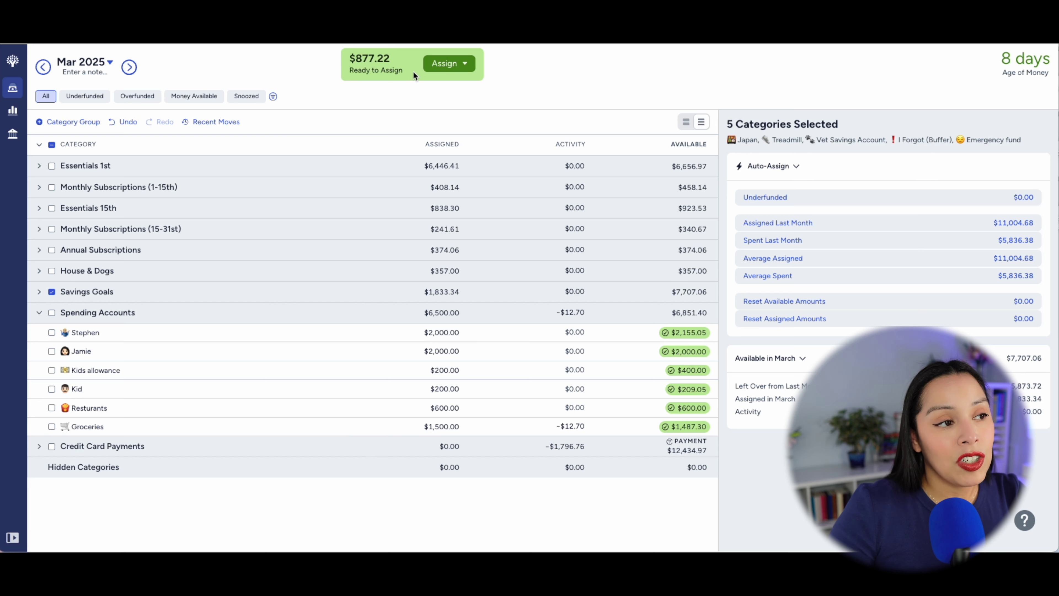
{"action": "left_click", "coordinate": [40, 313]}
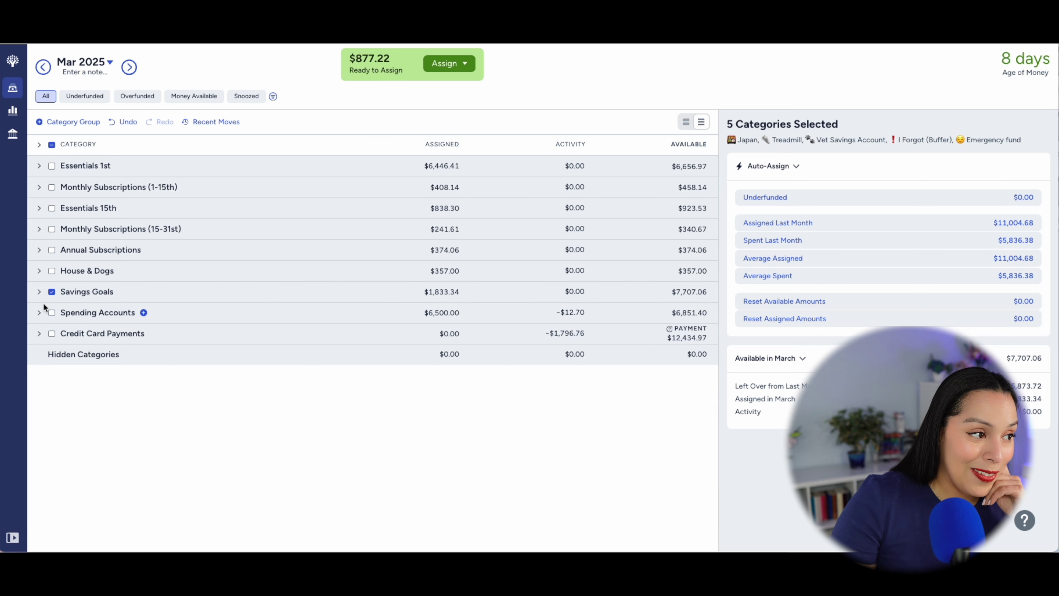
- Check the Investments category's funding and target in the Essentials 1st group
{"action": "left_click", "coordinate": [40, 166]}
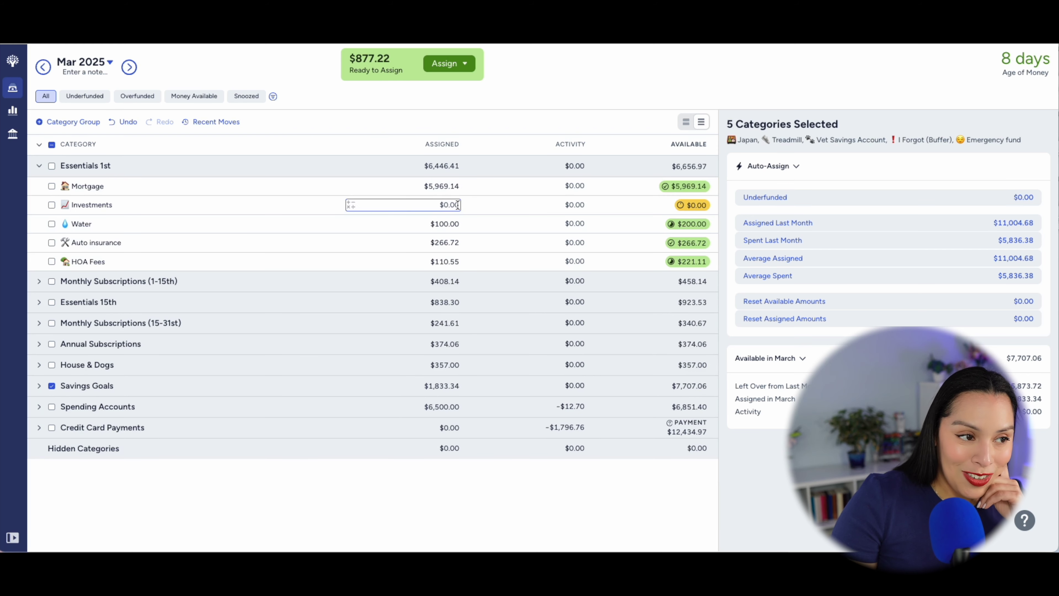
{"action": "left_click", "coordinate": [318, 210]}
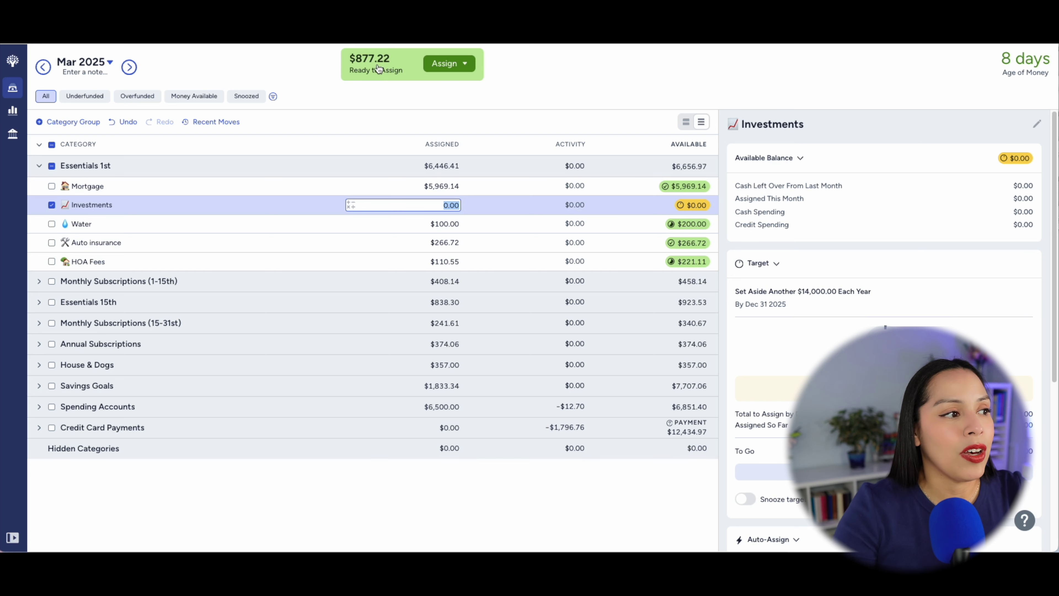
{"action": "left_click", "coordinate": [49, 203]}
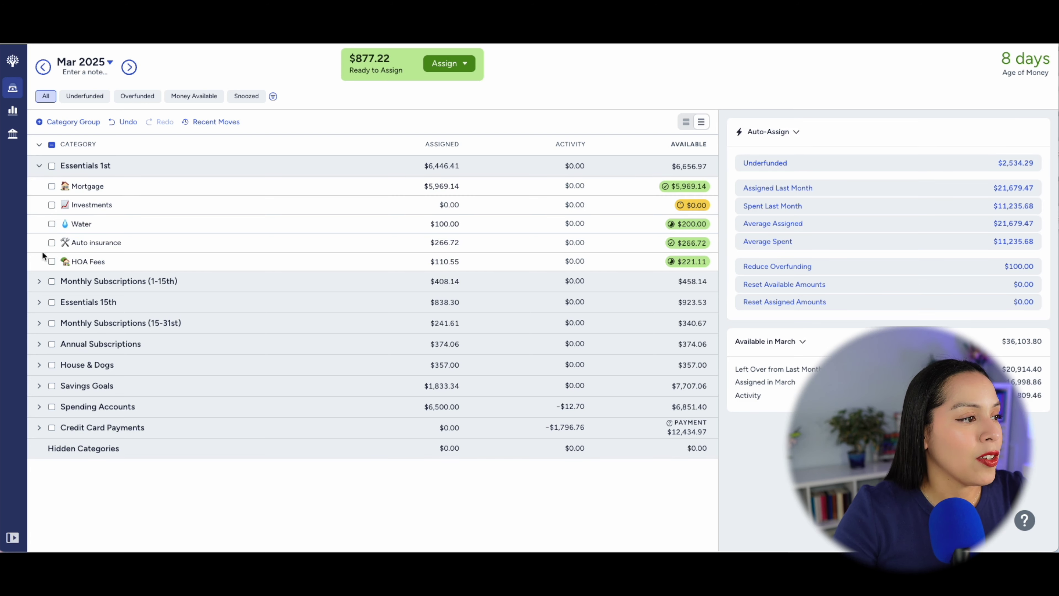
- Set the assigned amount for Japan in Savings Goals to $800
{"action": "left_click", "coordinate": [39, 385]}
{"action": "left_click", "coordinate": [267, 407]}
{"action": "type", "text": "800"}
{"action": "key", "text": "Return"}
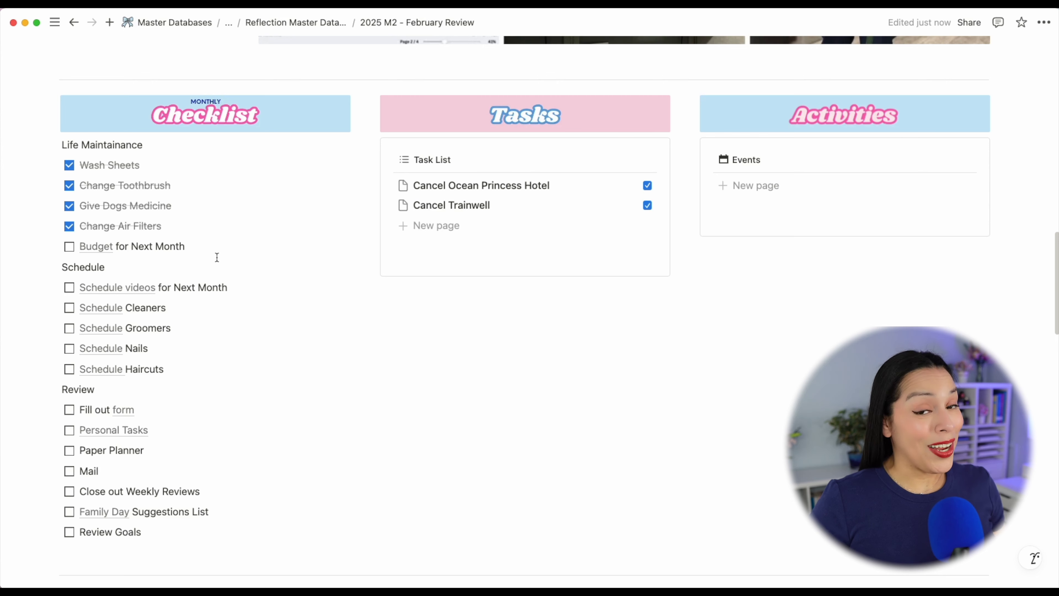
- In Notion, check off Budget for Next Month and move Monthly Planning from March 1 to March 3 in the Master Content Planner calendar
{"action": "left_click", "coordinate": [69, 247]}
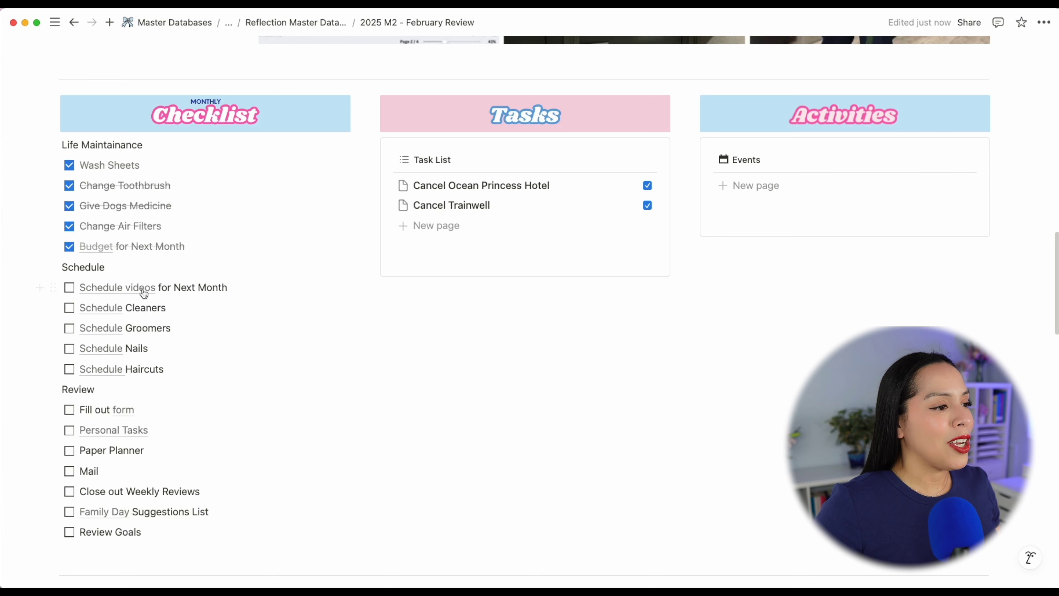
{"action": "left_click", "coordinate": [129, 288]}
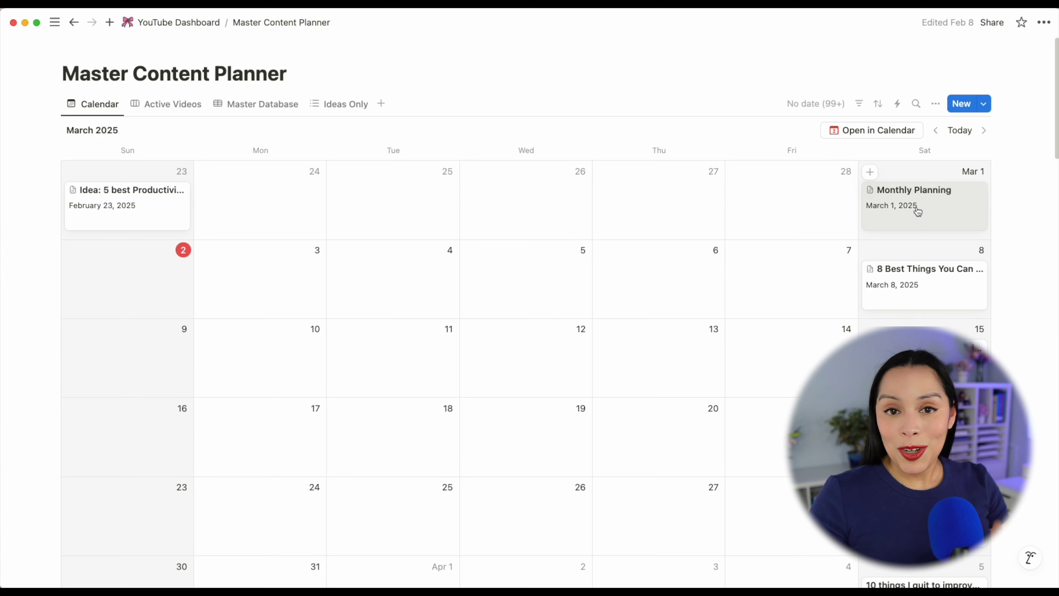
{"action": "left_click_drag", "start_coordinate": [918, 211], "coordinate": [280, 284]}
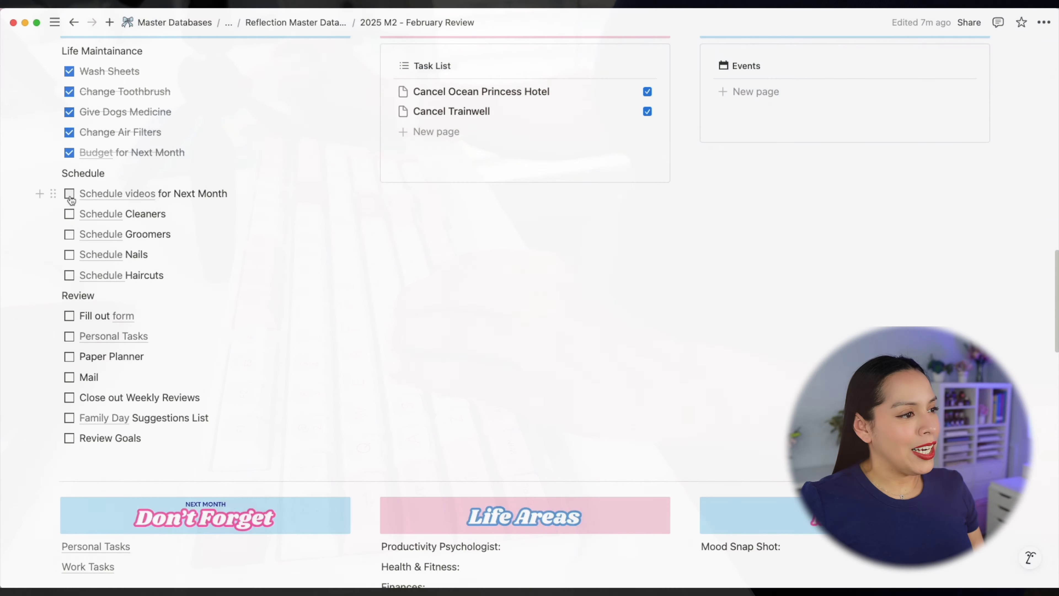
- Check off Schedule videos for Next Month, Schedule Cleaners and Schedule Groomers in the Schedule checklist
{"action": "left_click", "coordinate": [69, 194]}
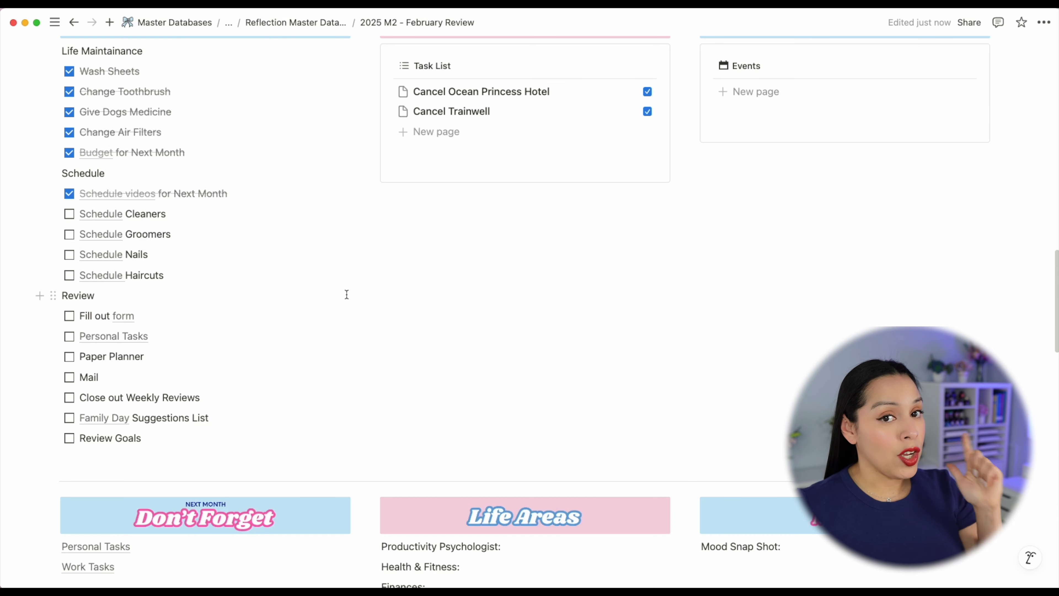
{"action": "left_click", "coordinate": [94, 217]}
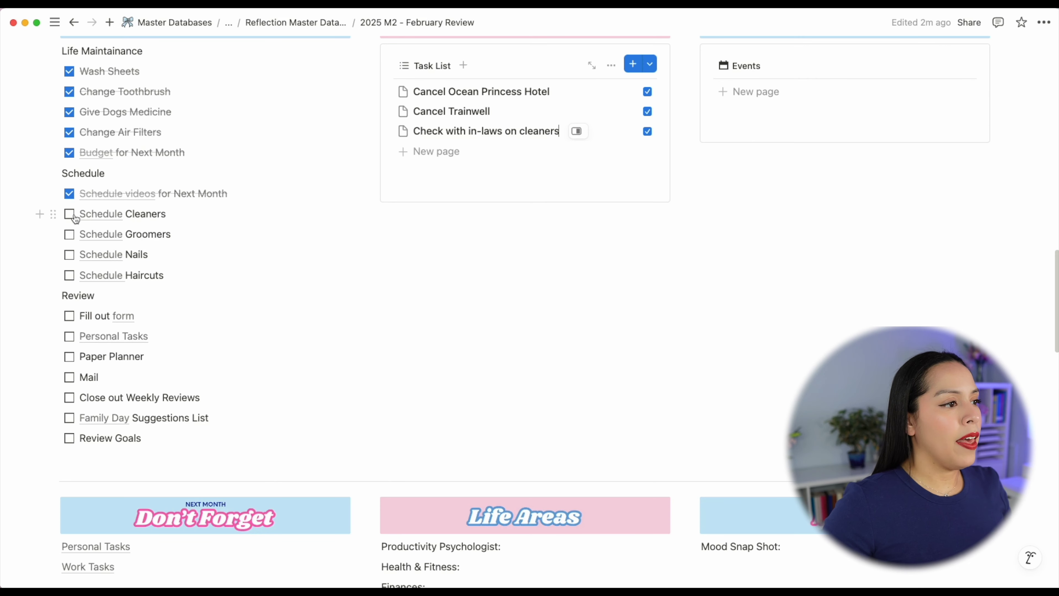
{"action": "left_click", "coordinate": [70, 215]}
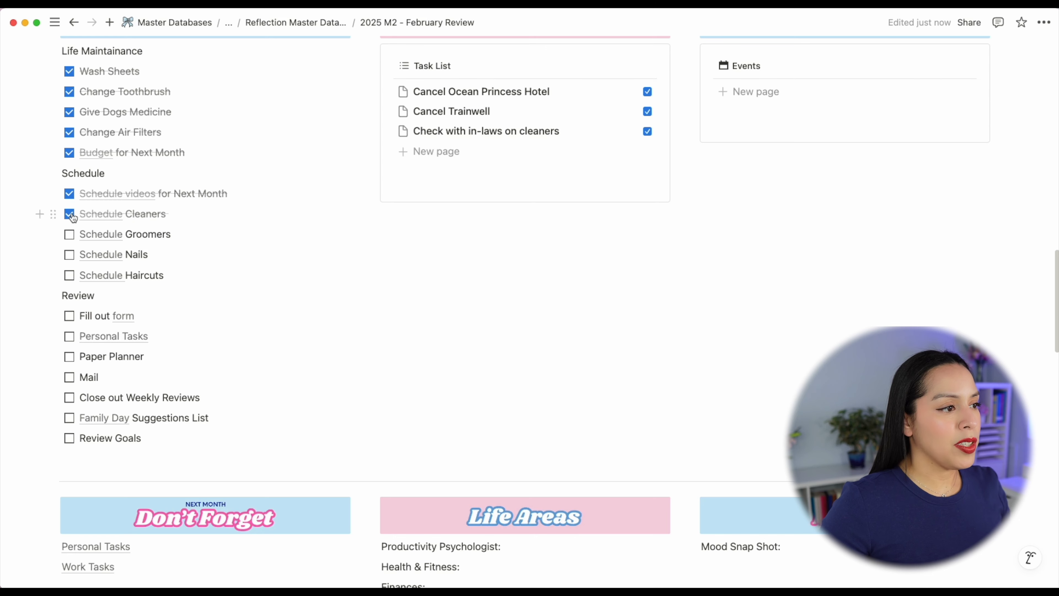
{"action": "left_click", "coordinate": [70, 235]}
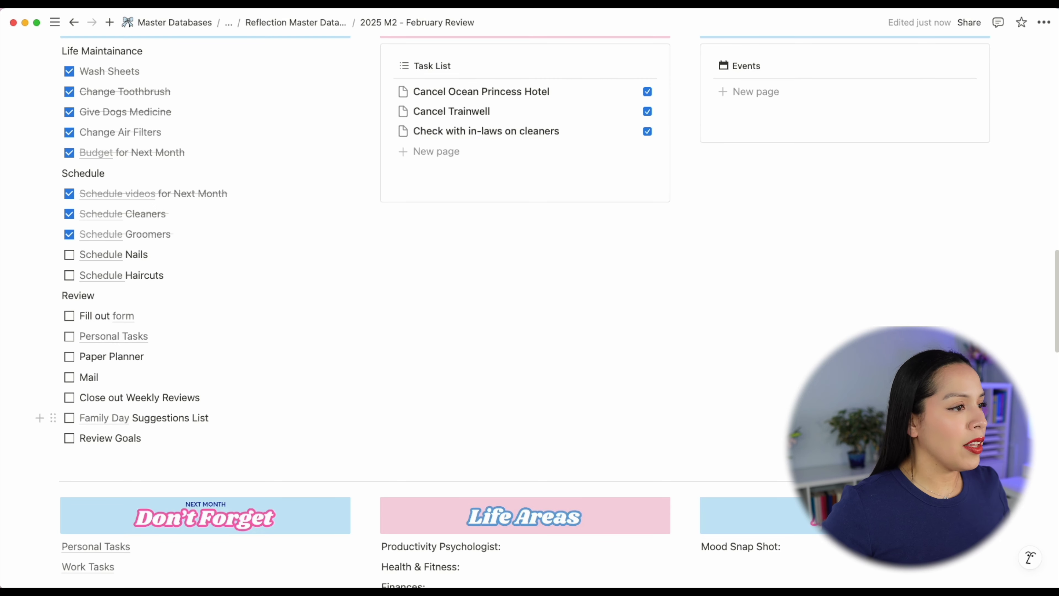
- In Google Calendar, create a Hair & Nails event on Saturday, March 15, from 12:00pm to 2:00pm
{"action": "left_click", "coordinate": [102, 255]}
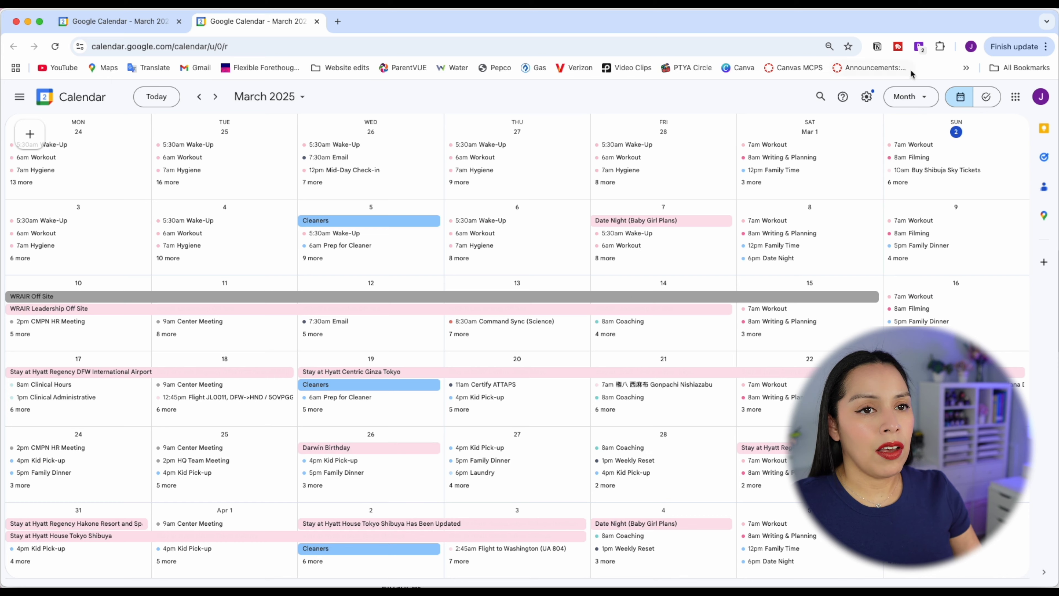
{"action": "left_click", "coordinate": [912, 96]}
{"action": "left_click", "coordinate": [901, 144]}
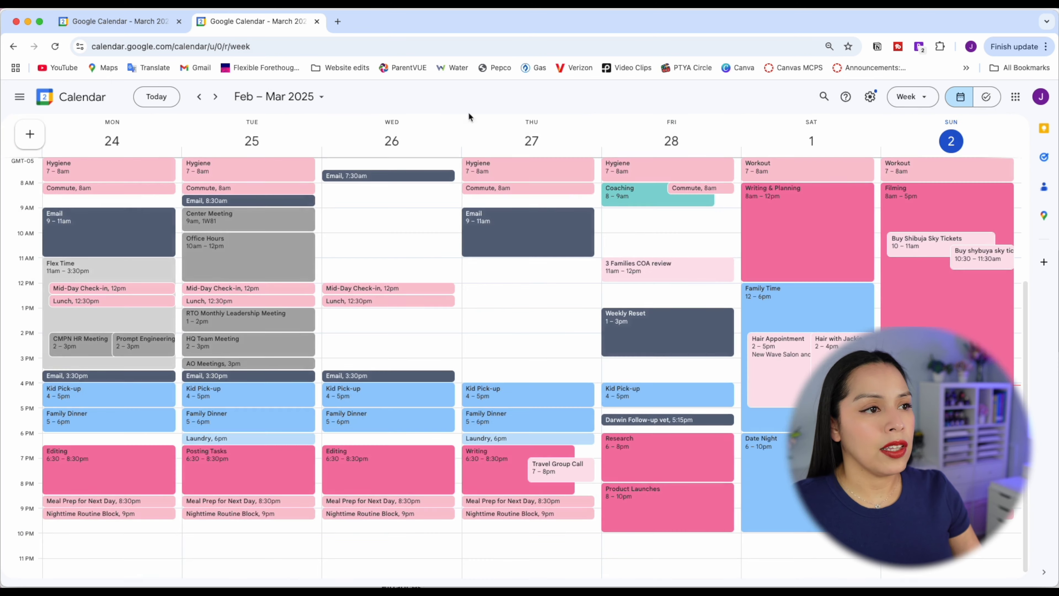
{"action": "double_click", "coordinate": [216, 97]}
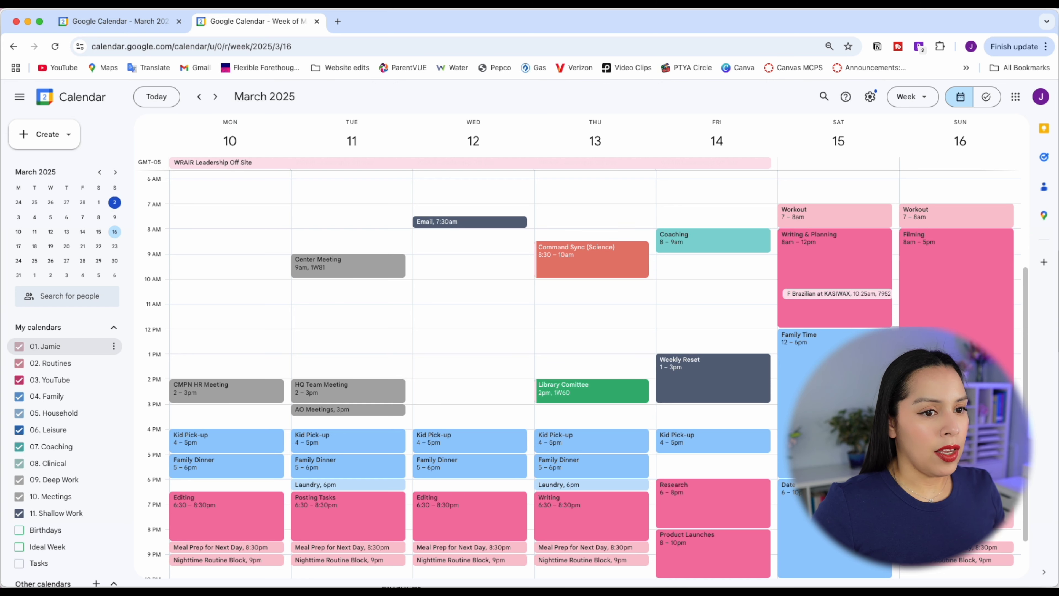
{"action": "left_click_drag", "start_coordinate": [805, 332], "coordinate": [805, 377]}
{"action": "type", "text": "Hair & Nails"}
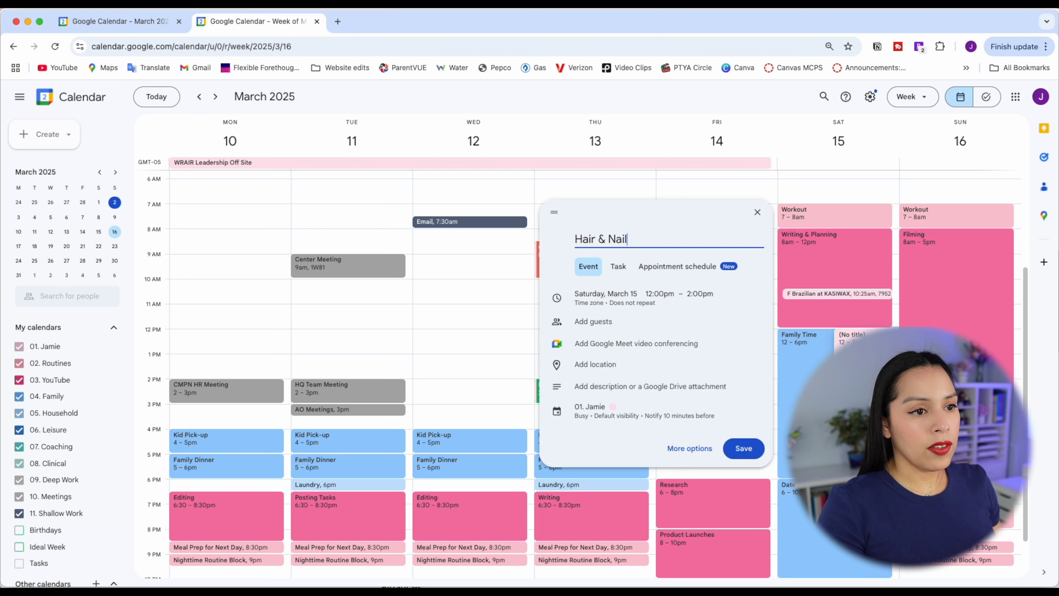
{"action": "left_click", "coordinate": [750, 453]}
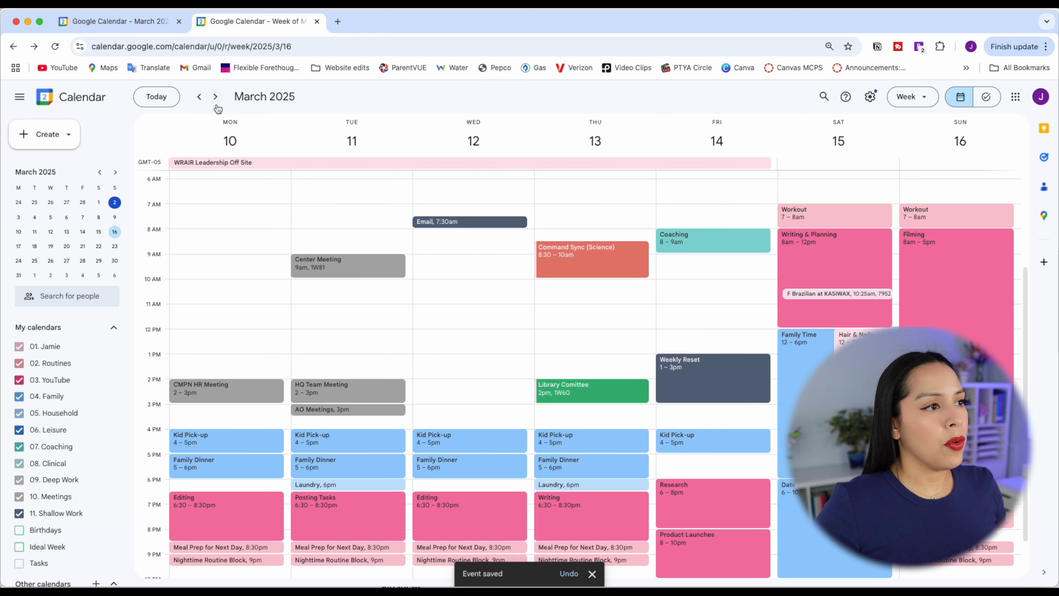
- Return the calendar to month view, and check off Schedule Nails and Schedule Haircuts in the Notion checklist
{"action": "left_click", "coordinate": [913, 96]}
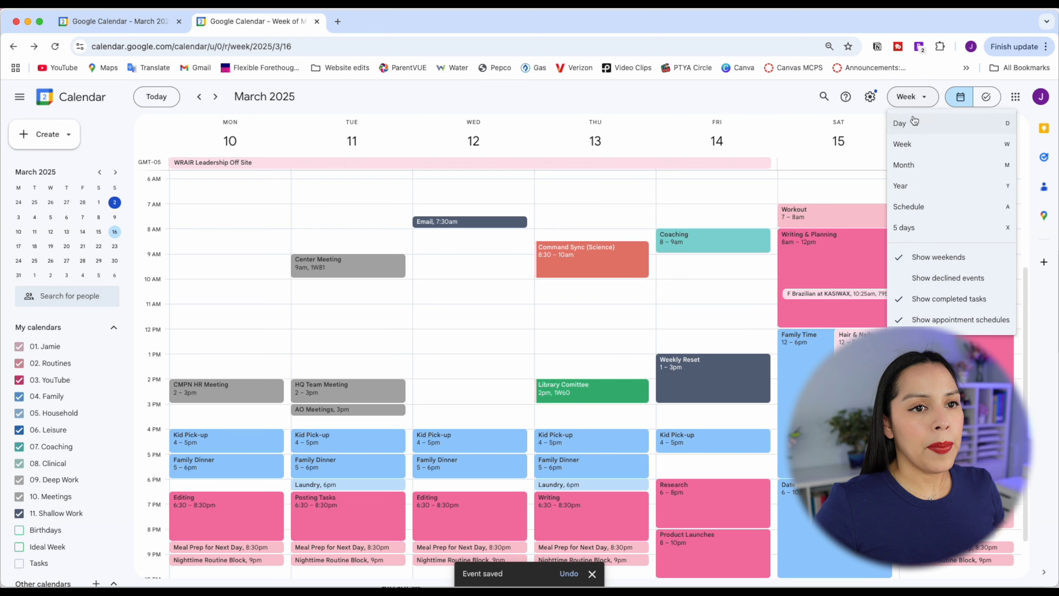
{"action": "left_click", "coordinate": [338, 97]}
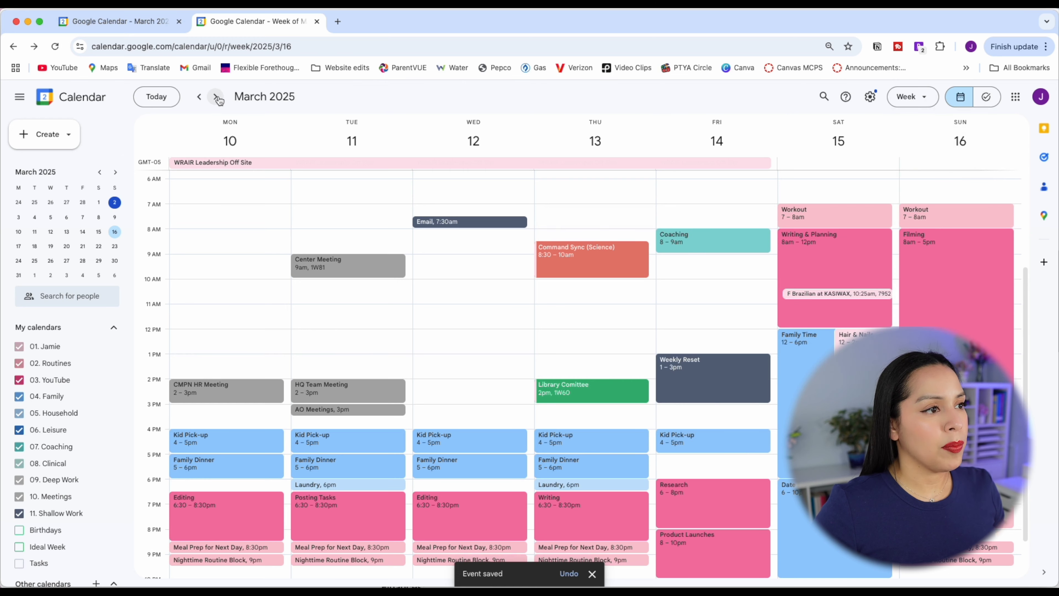
{"action": "key", "text": "m"}
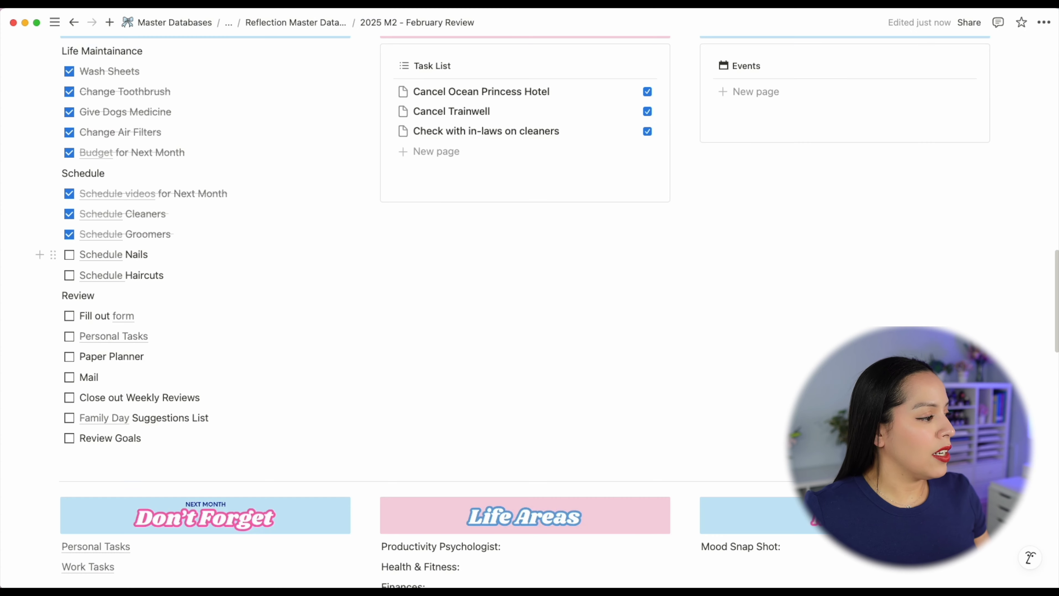
{"action": "left_click", "coordinate": [69, 254]}
{"action": "left_click", "coordinate": [69, 277]}
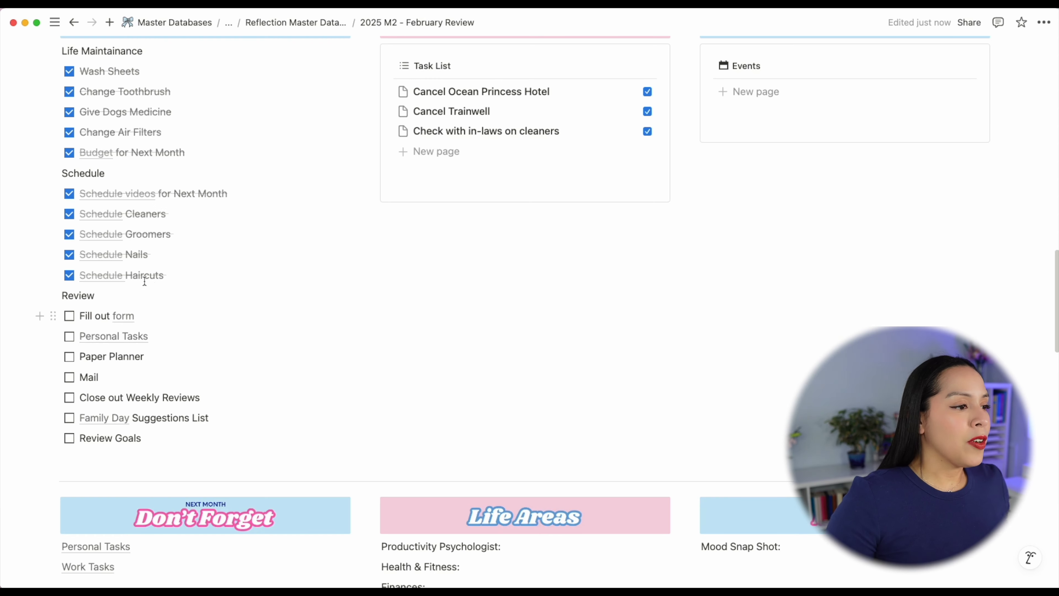
- Open the linked Reflection Form and set Name to 2025 FEB Monthly Review and Date of Review to March 2, 2025
{"action": "left_click", "coordinate": [127, 321]}
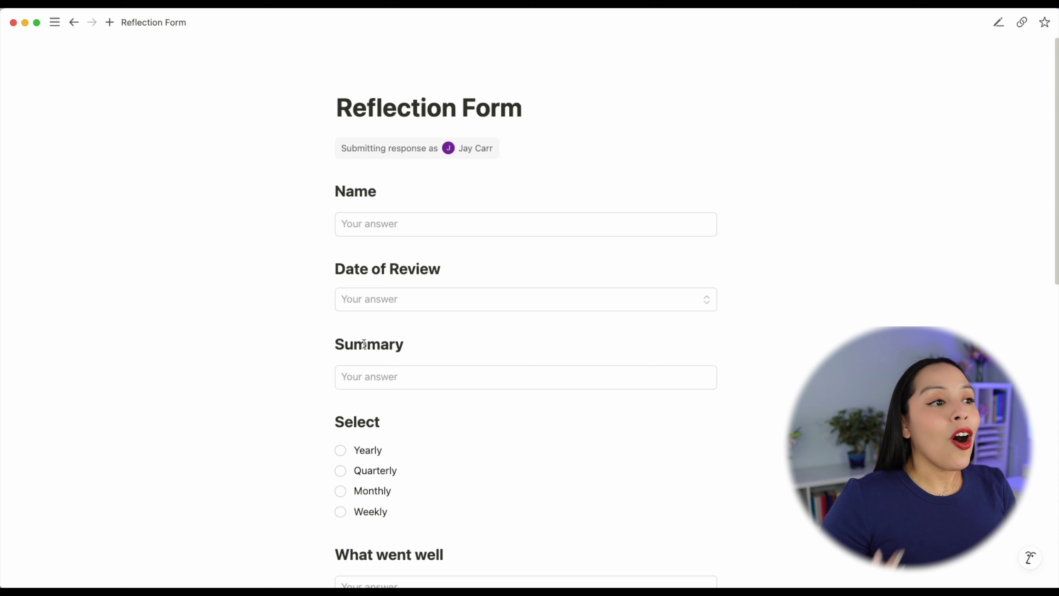
{"action": "left_click", "coordinate": [391, 222]}
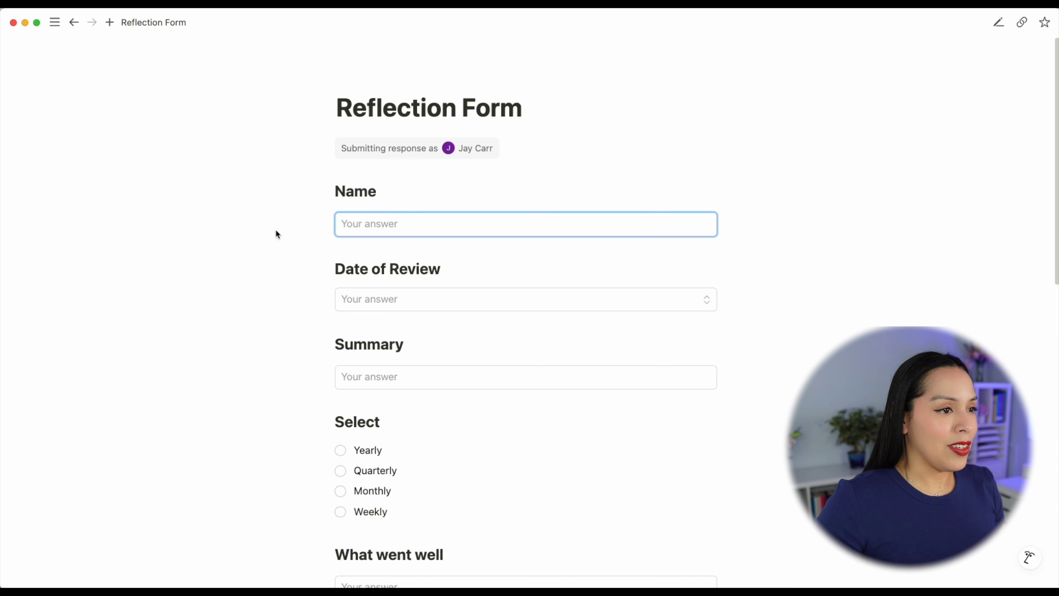
{"action": "type", "text": "FEB Monthly Review"}
{"action": "type", "text": "2025"}
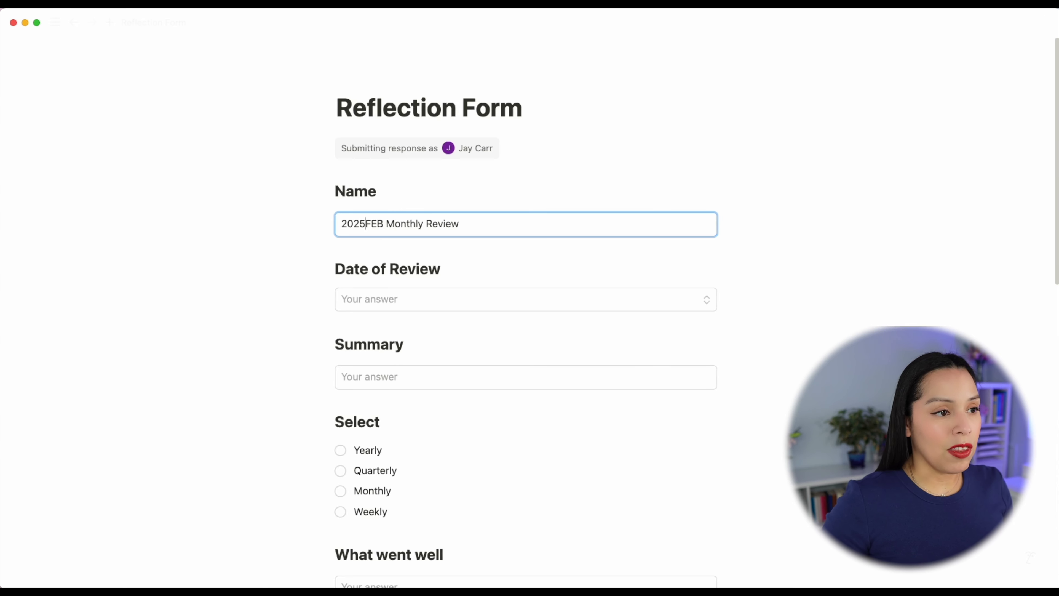
{"action": "left_click", "coordinate": [338, 299]}
{"action": "left_click", "coordinate": [361, 413]}
{"action": "left_click", "coordinate": [296, 337]}
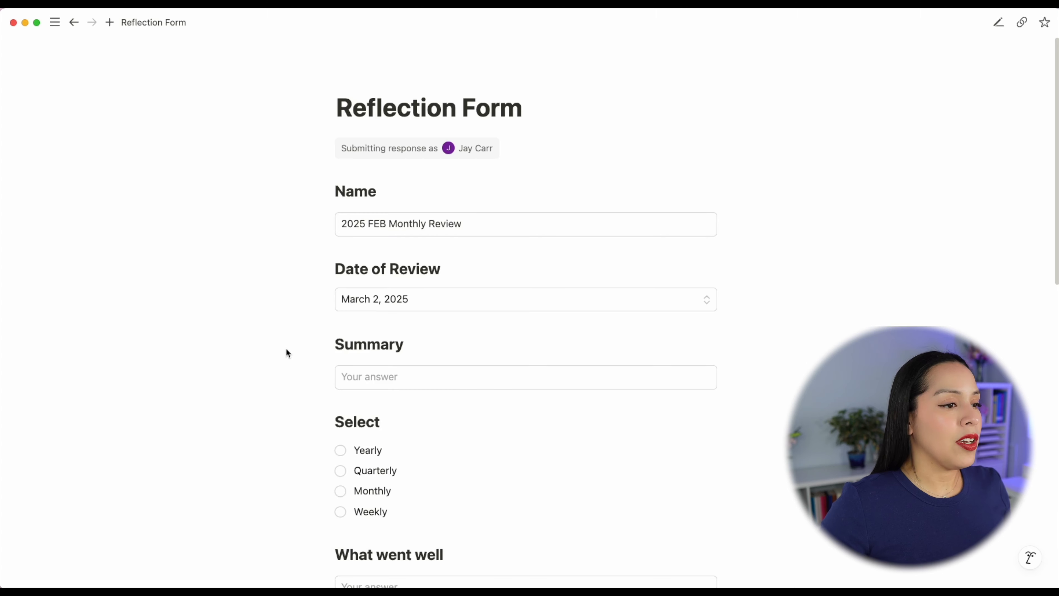
- Enter a Summary about stress at work, moving to a new job and looking forward to Japan, and set the review type to Monthly
{"action": "left_click", "coordinate": [381, 377]}
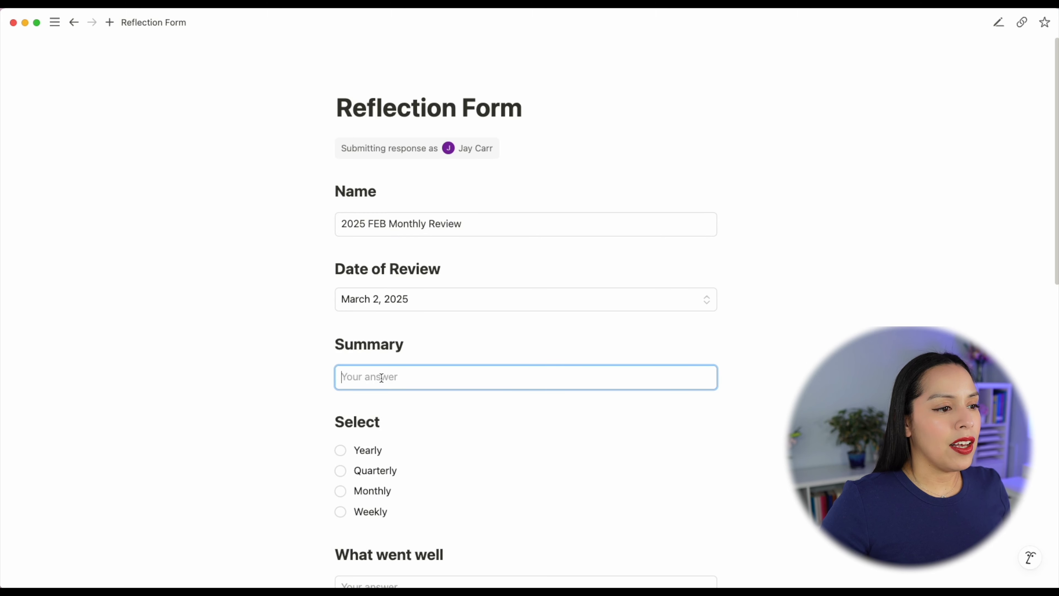
{"action": "key", "text": "super+v"}
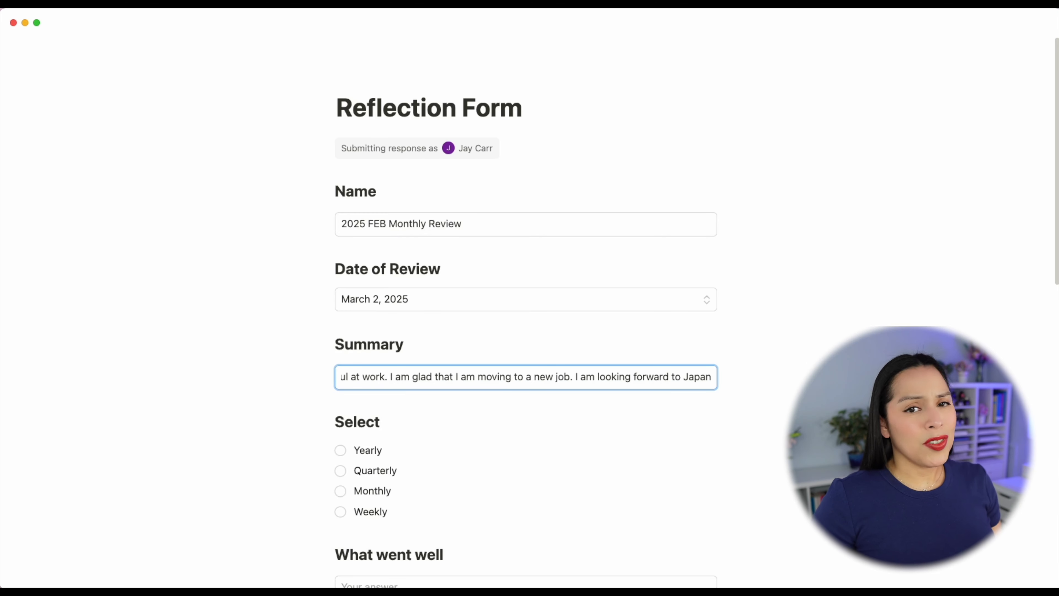
{"action": "type", "text": "."}
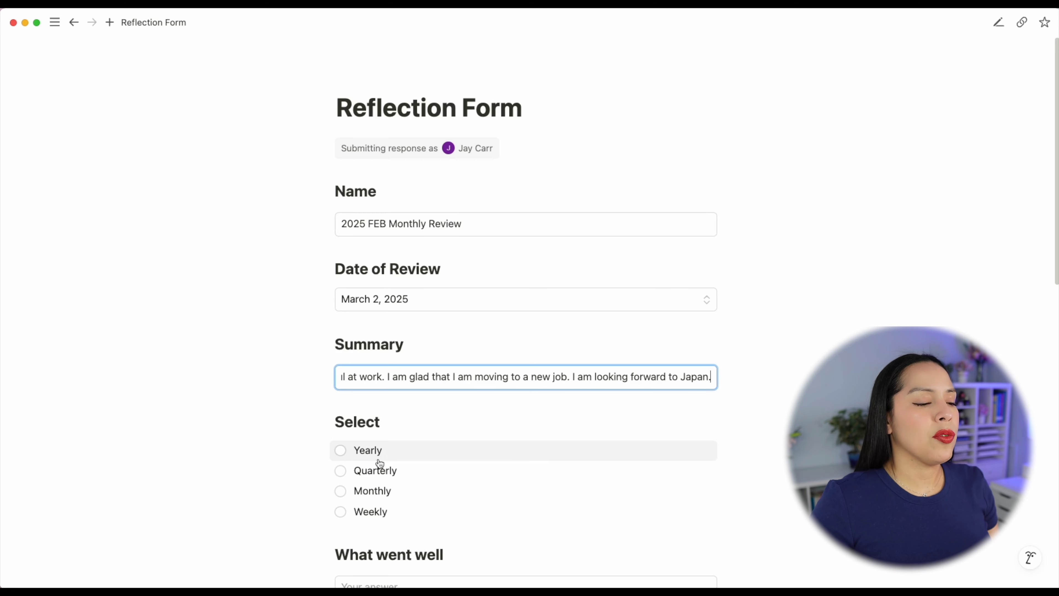
{"action": "scroll", "coordinate": [317, 451], "scroll_direction": "down", "scroll_amount": 2}
{"action": "left_click", "coordinate": [340, 407]}
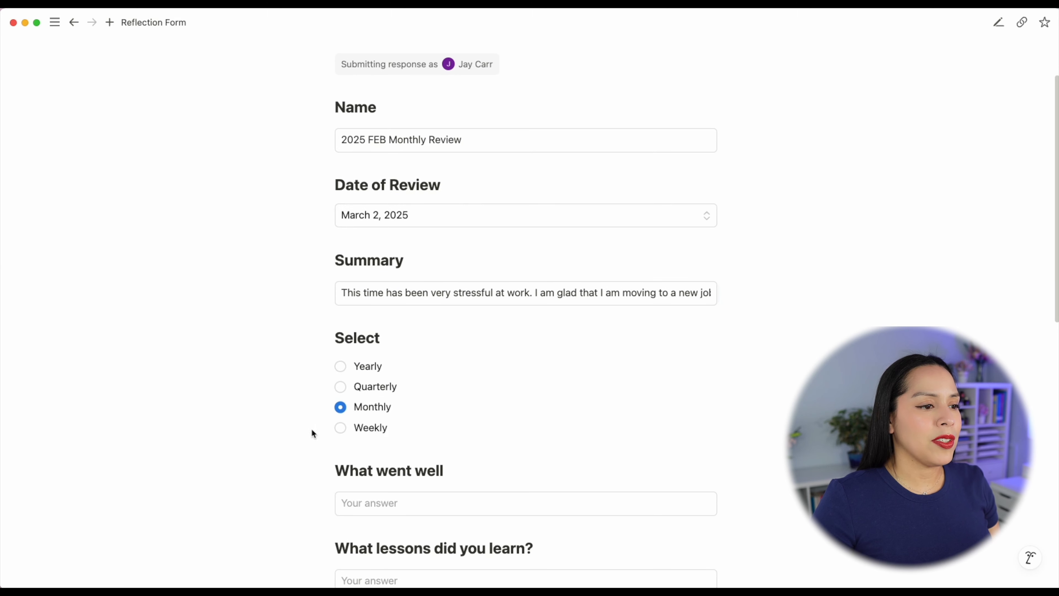
- Answer What went well with "Flexible coping strategies" and What lessons did you learn with "Nothing is certain"
{"action": "scroll", "coordinate": [300, 443], "scroll_direction": "down", "scroll_amount": 3}
{"action": "left_click", "coordinate": [367, 368]}
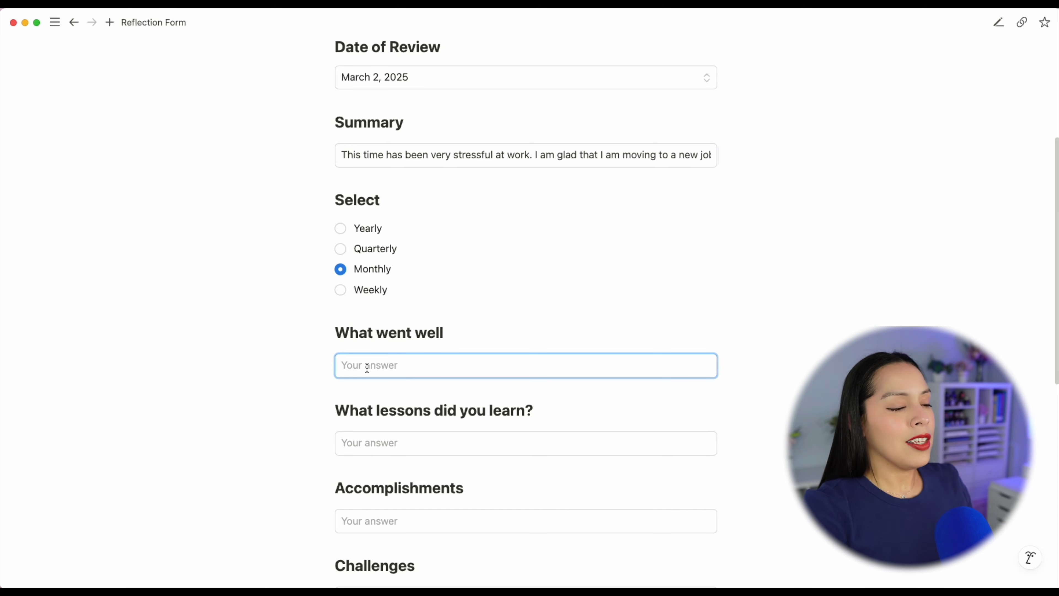
{"action": "type", "text": "Flexible coping strategies"}
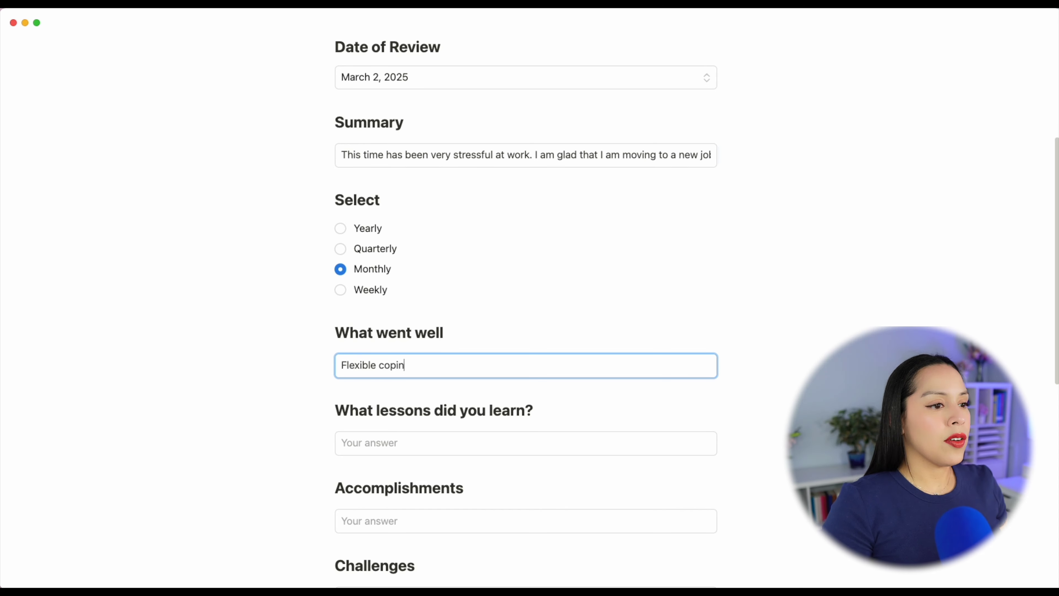
{"action": "left_click", "coordinate": [357, 446]}
{"action": "type", "text": "Nothing is certain"}
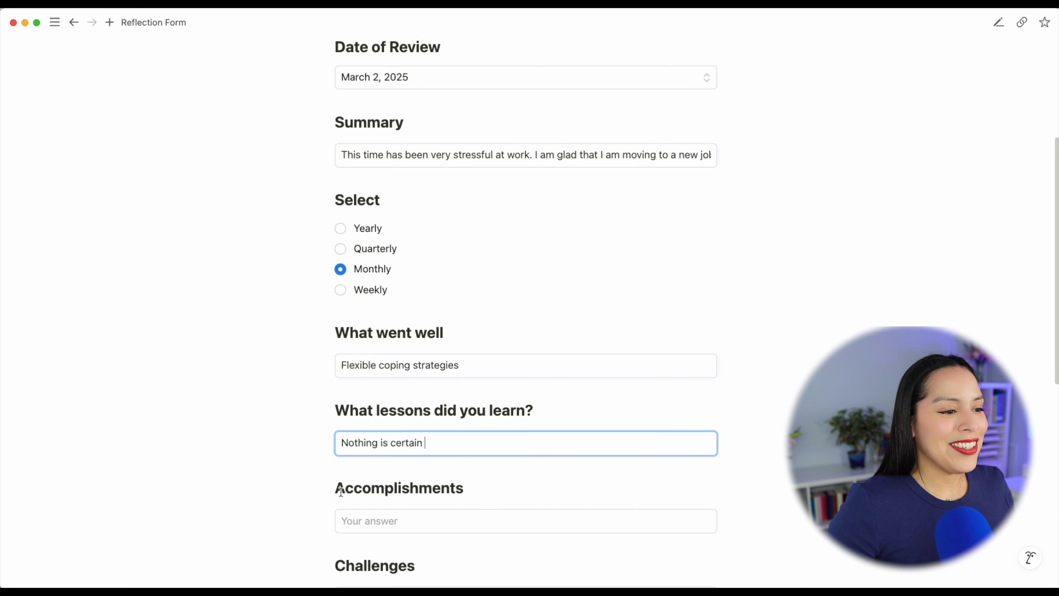
- Enter "New Job" under Accomplishments and "Work life harmony" under Challenges
{"action": "scroll", "coordinate": [341, 491], "scroll_direction": "down", "scroll_amount": 3}
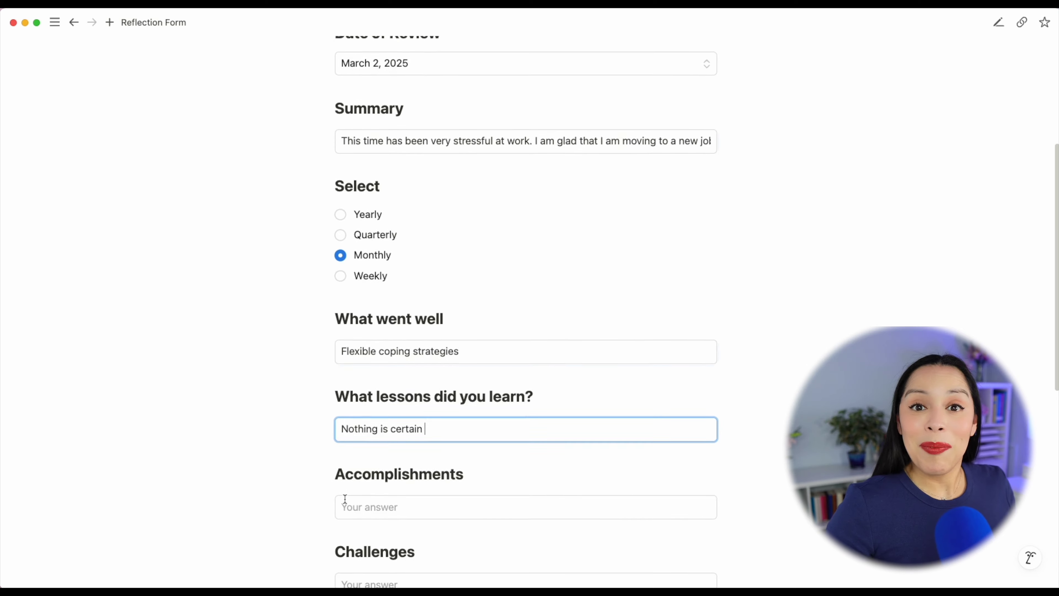
{"action": "left_click", "coordinate": [363, 473]}
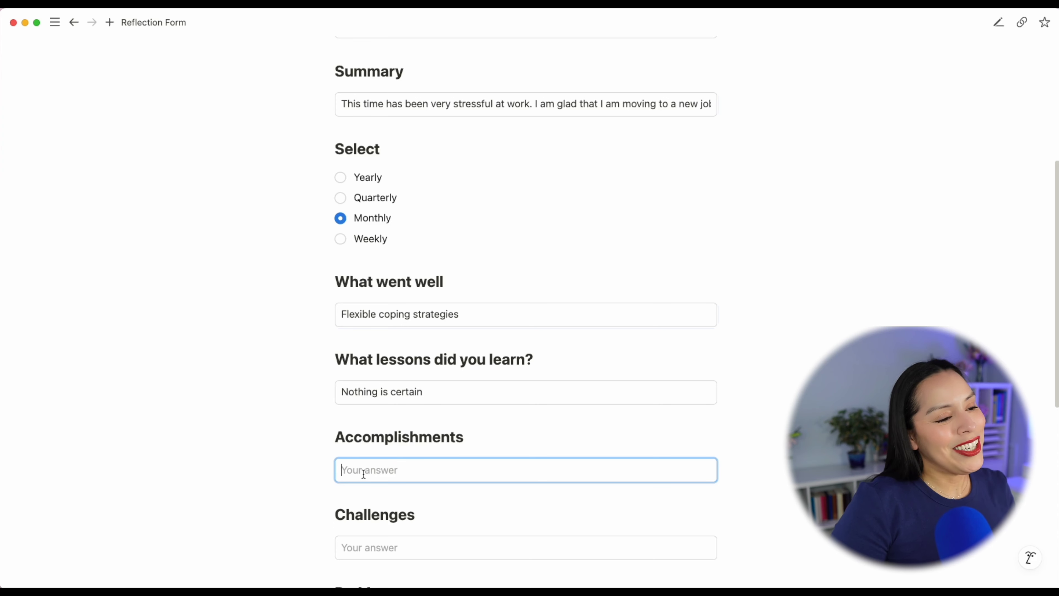
{"action": "type", "text": "New Job"}
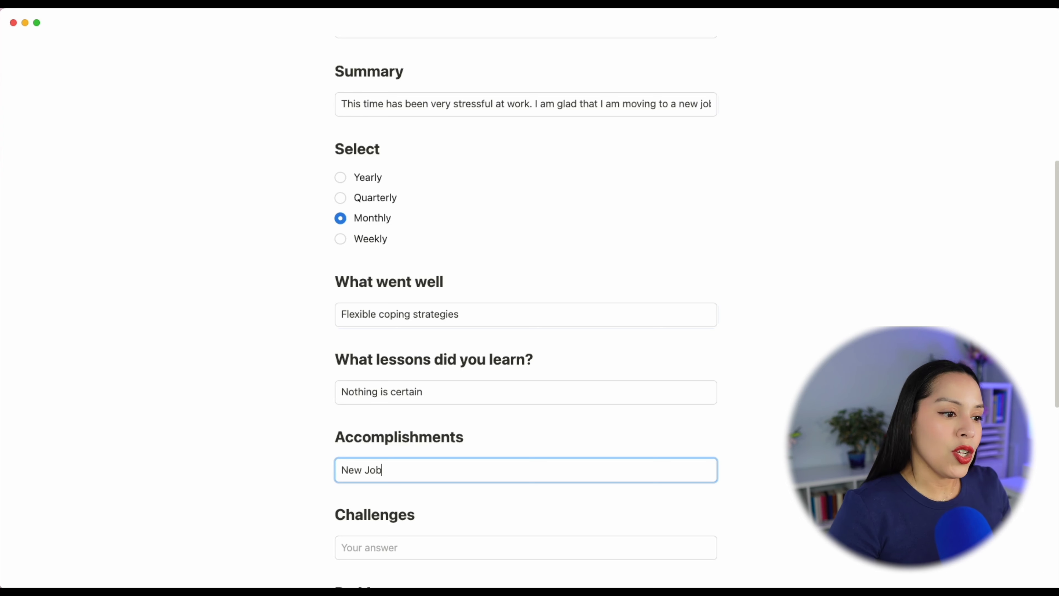
{"action": "scroll", "coordinate": [348, 528], "scroll_direction": "down", "scroll_amount": 1}
{"action": "left_click", "coordinate": [352, 524]}
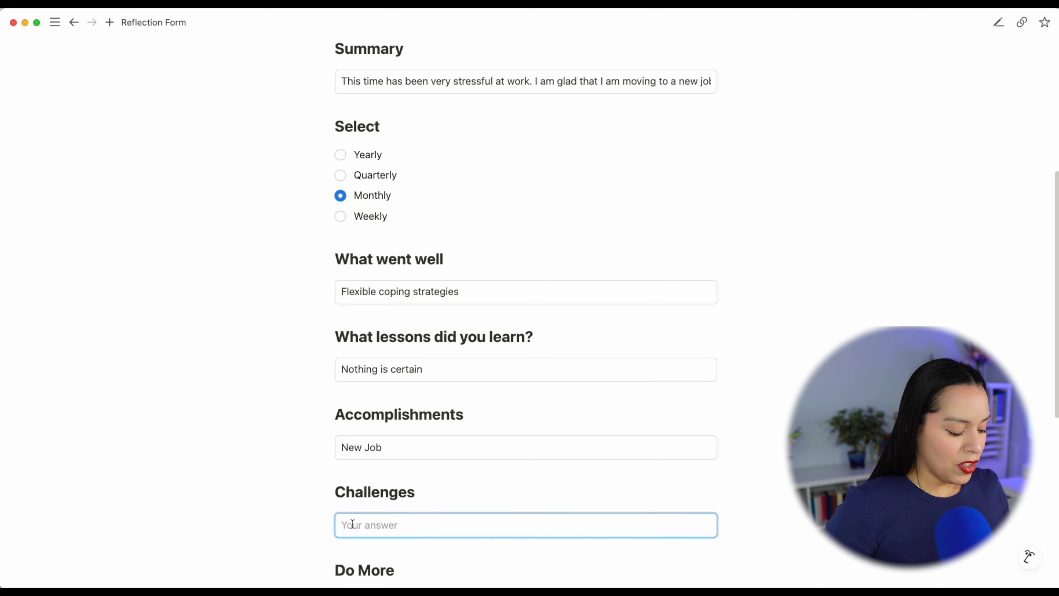
{"action": "type", "text": "Work life harmony"}
- Enter "Working out" under Do More and "Overthinking" under Do Less
{"action": "scroll", "coordinate": [363, 507], "scroll_direction": "down", "scroll_amount": 3}
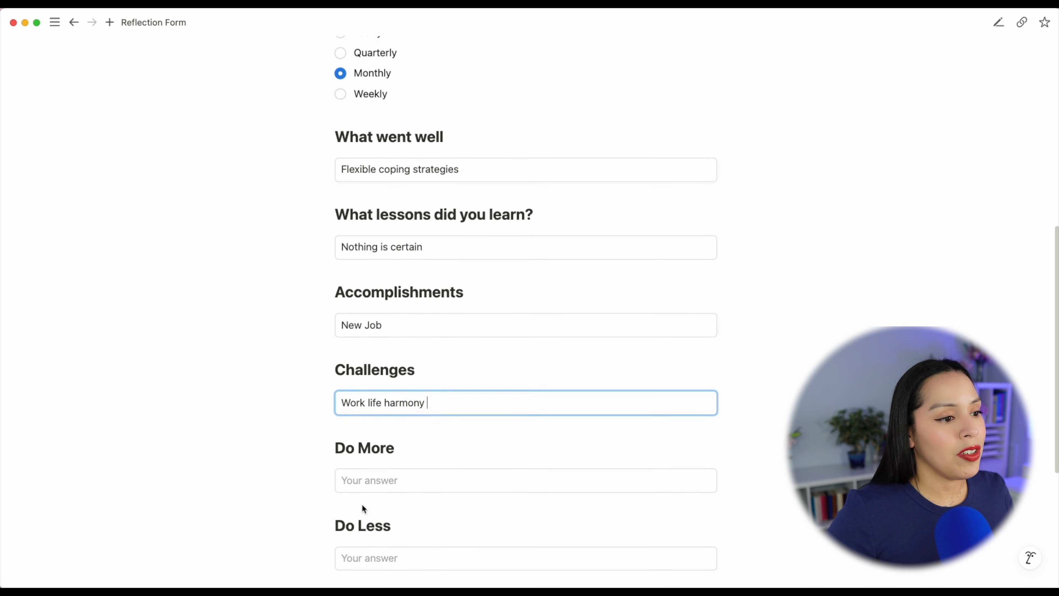
{"action": "left_click", "coordinate": [366, 484]}
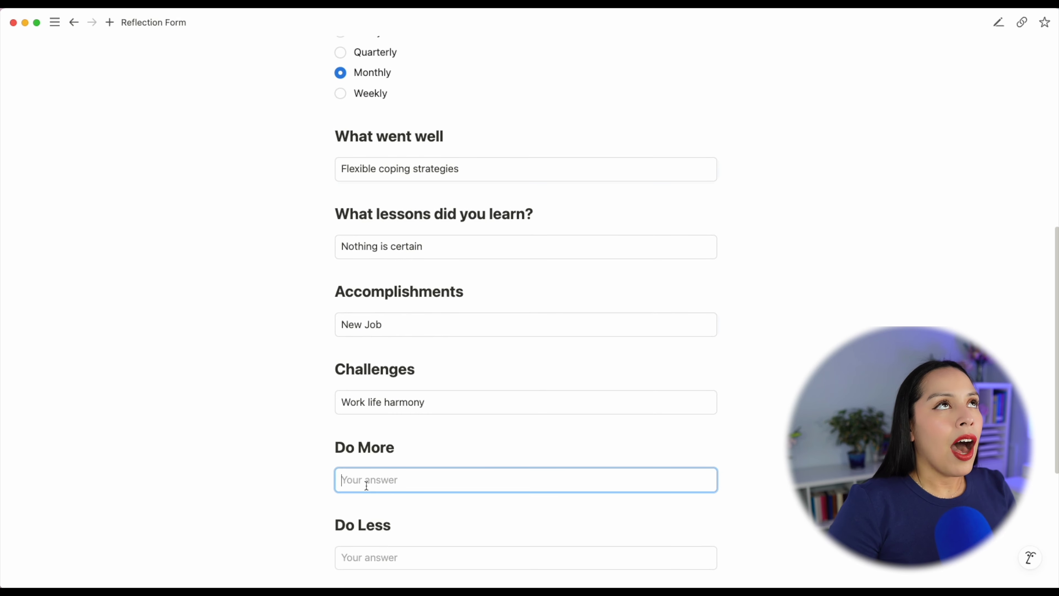
{"action": "type", "text": "Working out"}
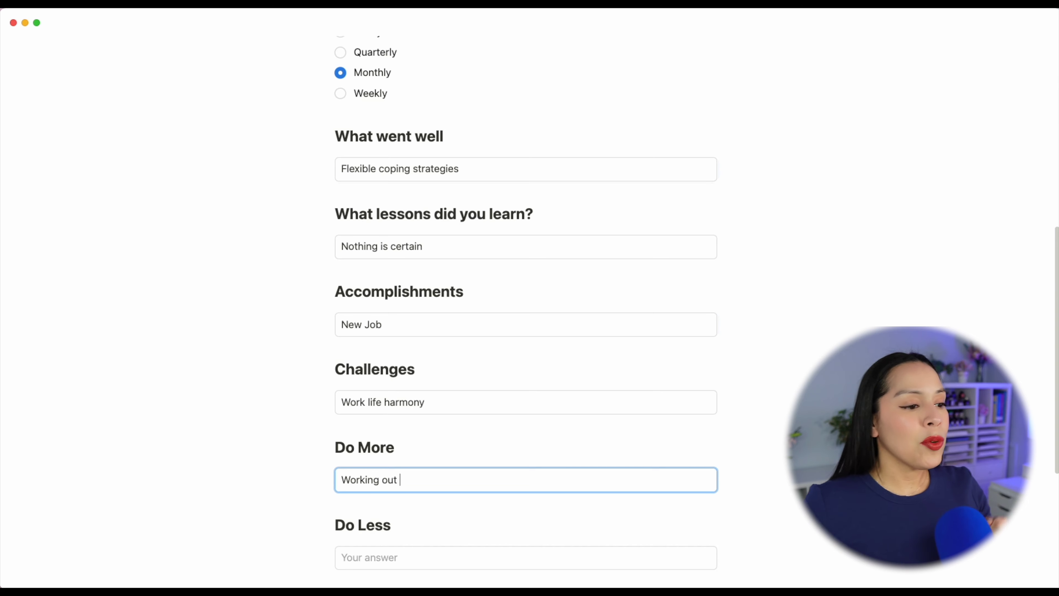
{"action": "left_click", "coordinate": [375, 556]}
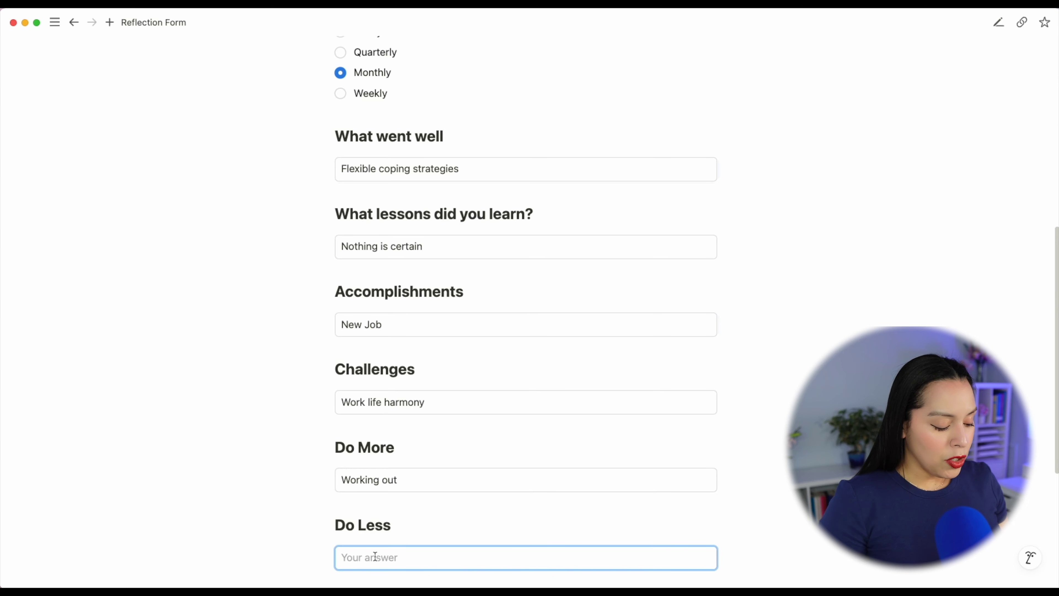
{"action": "type", "text": "Over"}
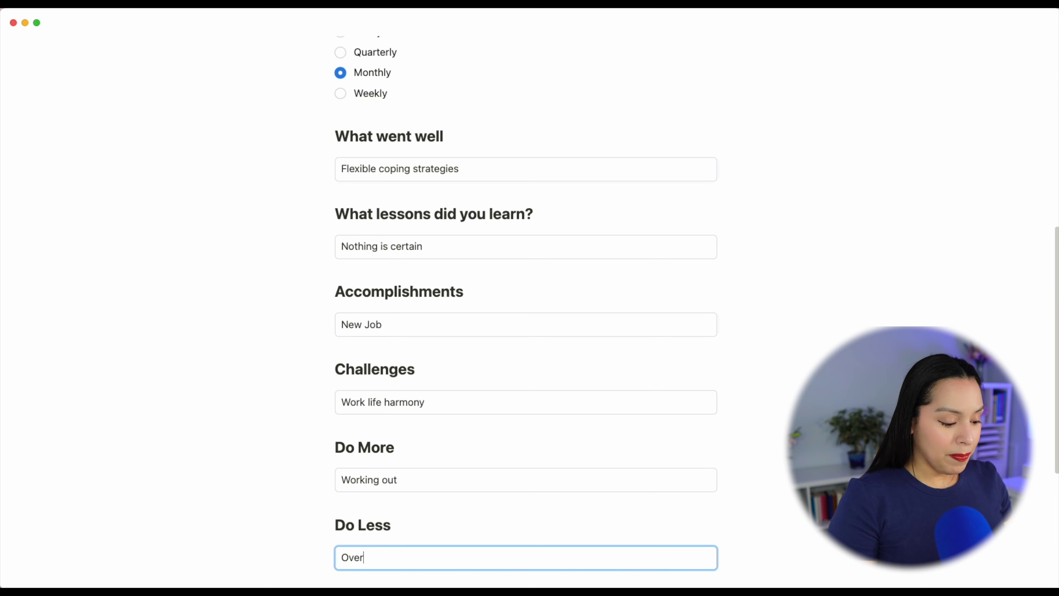
{"action": "type", "text": "thinking"}
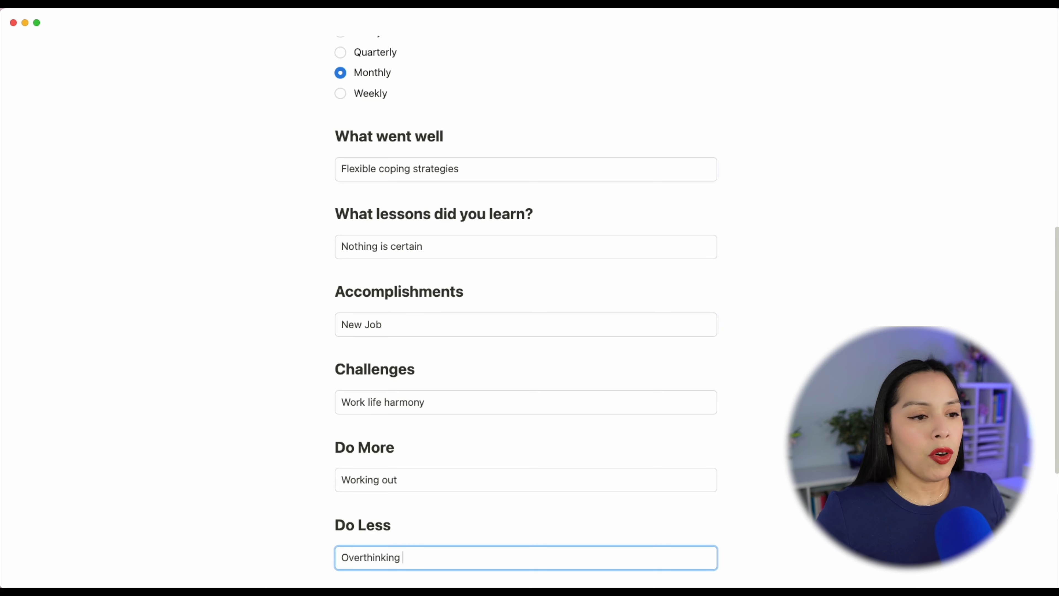
- Enter "Husband" under Gratitude and "Japan" under Stressed About in the reflection form
{"action": "scroll", "coordinate": [373, 555], "scroll_direction": "down", "scroll_amount": 5}
{"action": "left_click", "coordinate": [361, 455]}
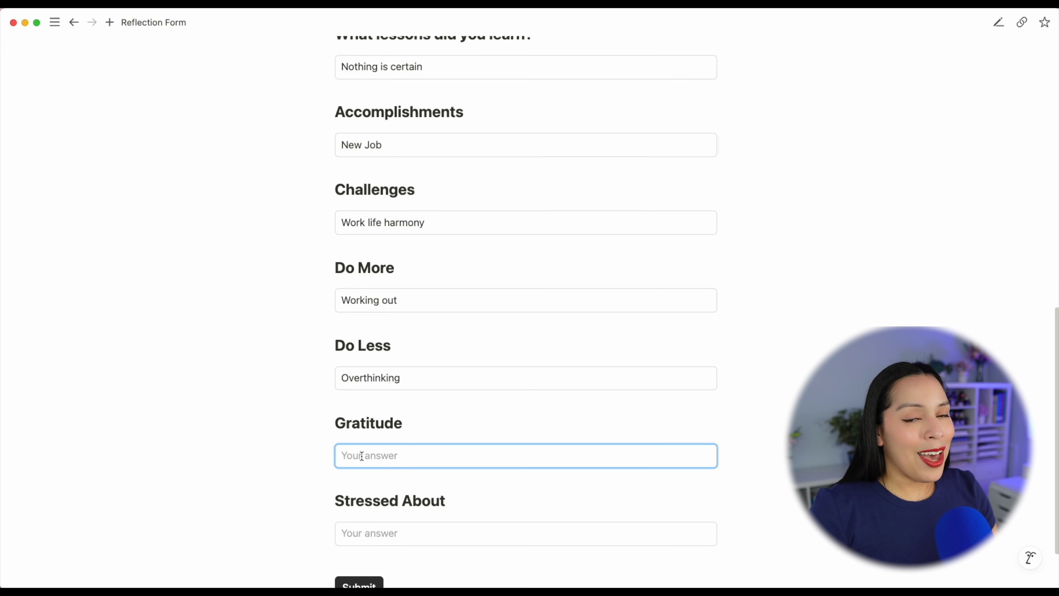
{"action": "type", "text": "Husband"}
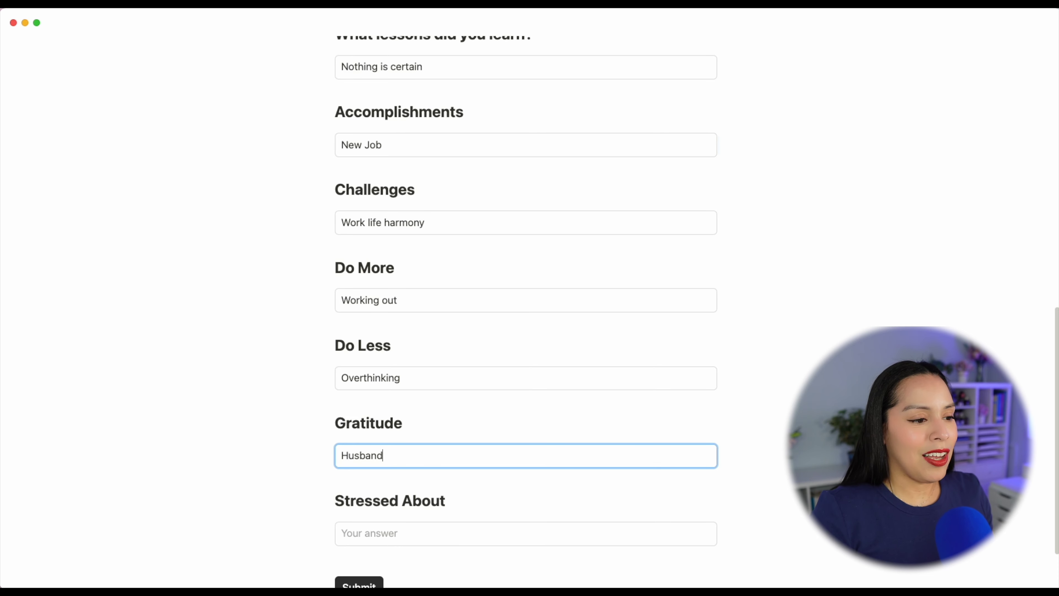
{"action": "left_click", "coordinate": [361, 531]}
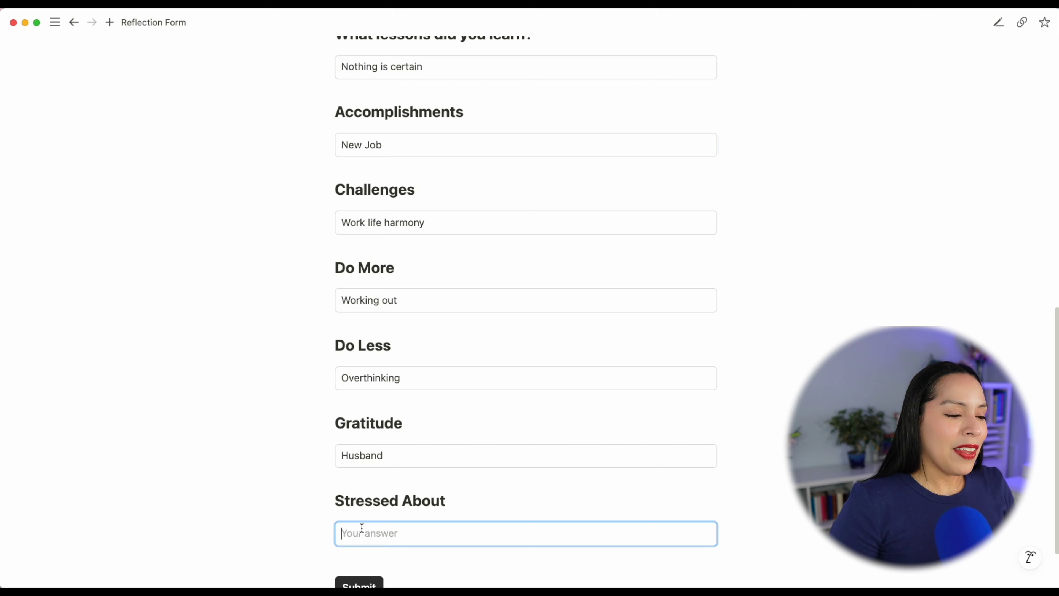
{"action": "type", "text": "Japan"}
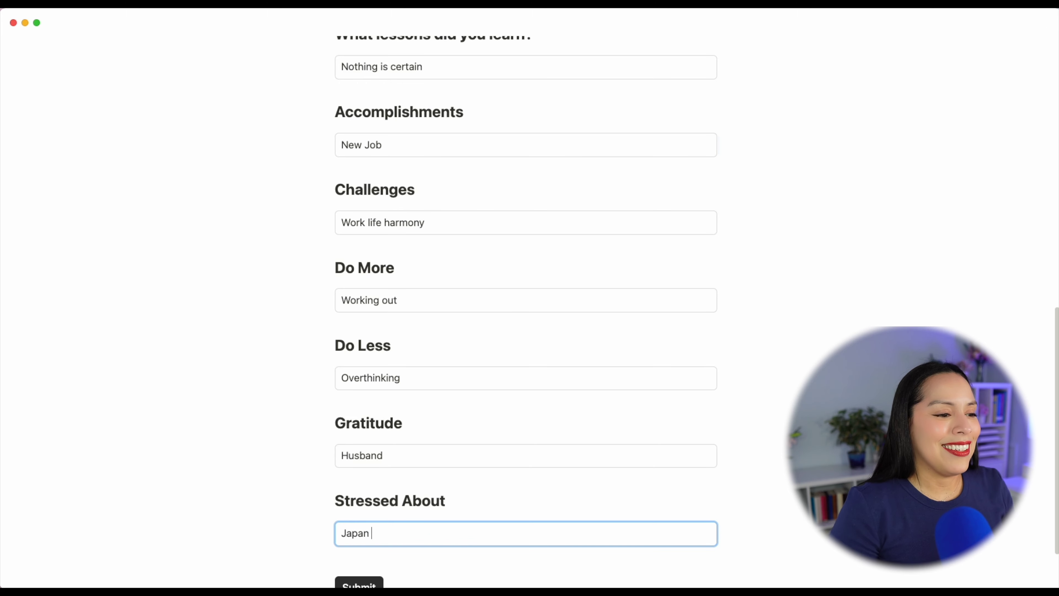
- Submit the reflection form, return to the February Review page and check off "Fill out form" in the monthly checklist
{"action": "scroll", "coordinate": [342, 505], "scroll_direction": "down", "scroll_amount": 1}
{"action": "scroll", "coordinate": [341, 505], "scroll_direction": "down", "scroll_amount": 5}
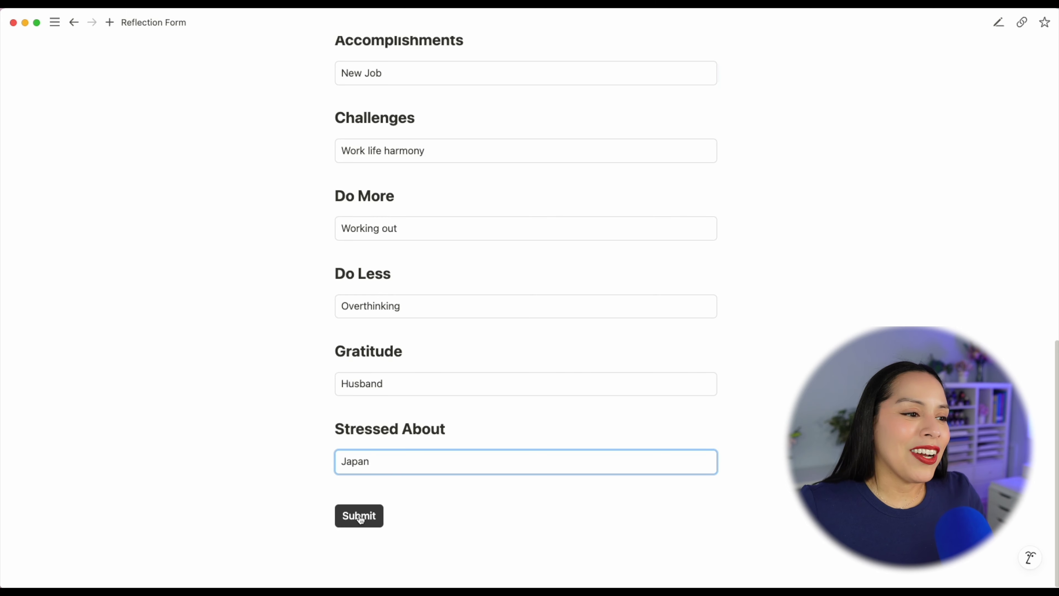
{"action": "left_click", "coordinate": [363, 520]}
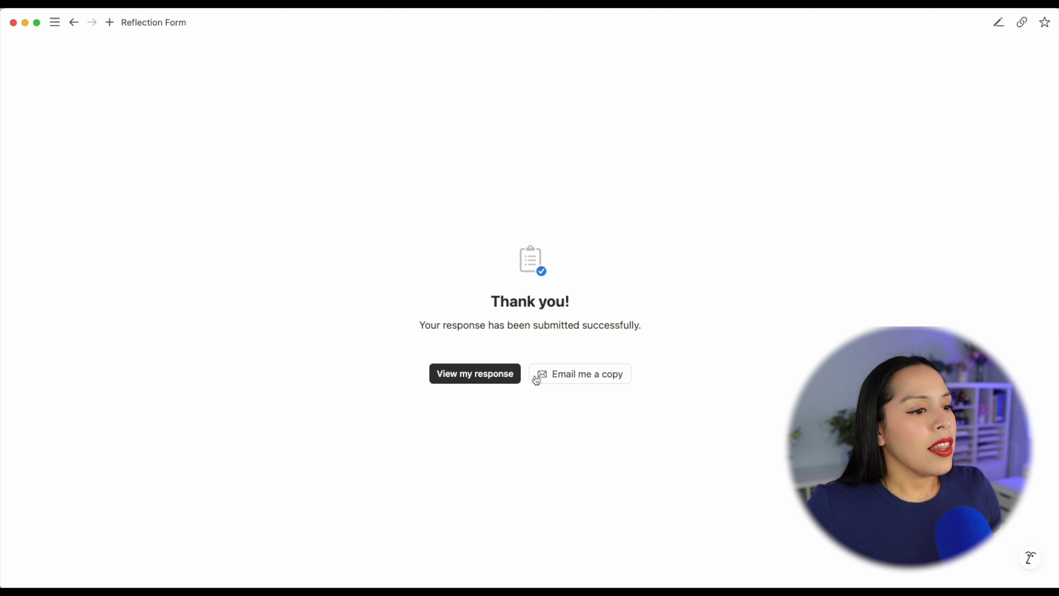
{"action": "left_click", "coordinate": [73, 24]}
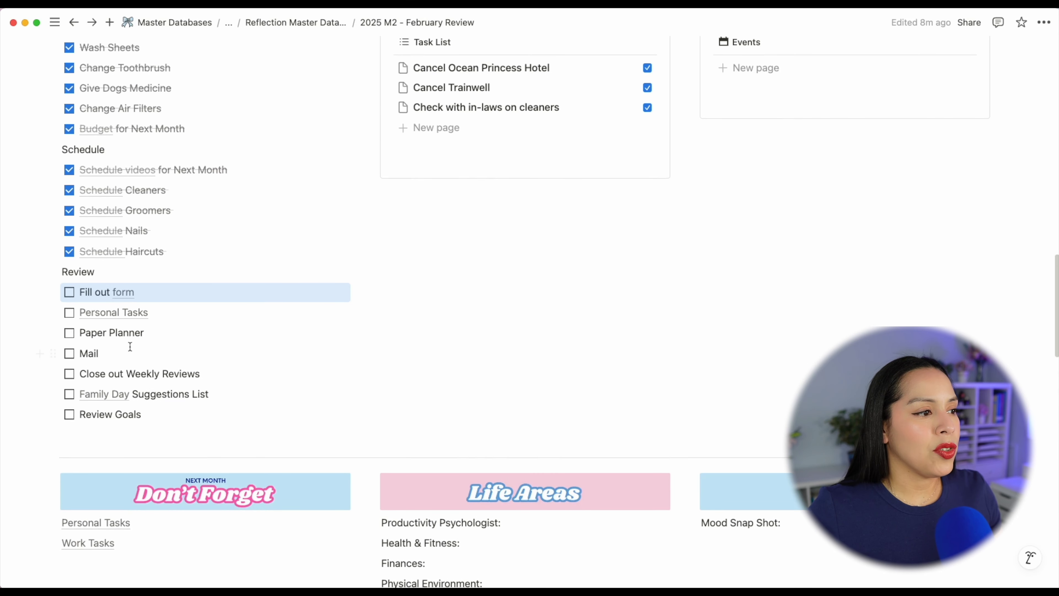
{"action": "left_click", "coordinate": [69, 292]}
- Open Personal Tasks from the Review checklist and look over today's events, today's tasks and the Personal Task List
{"action": "scroll", "coordinate": [398, 335], "scroll_direction": "up", "scroll_amount": 20}
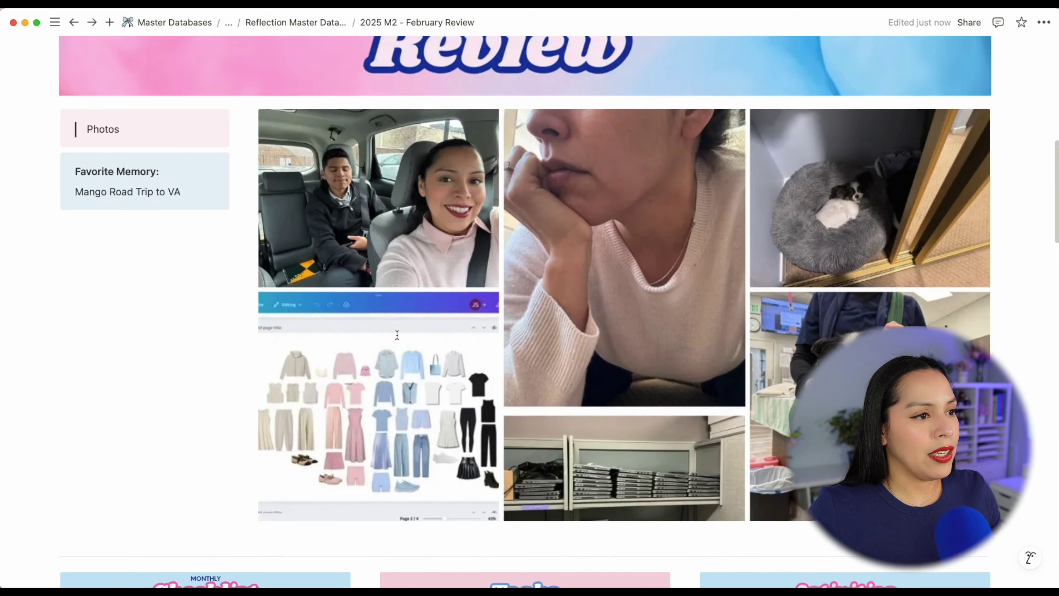
{"action": "scroll", "coordinate": [395, 334], "scroll_direction": "down", "scroll_amount": 15}
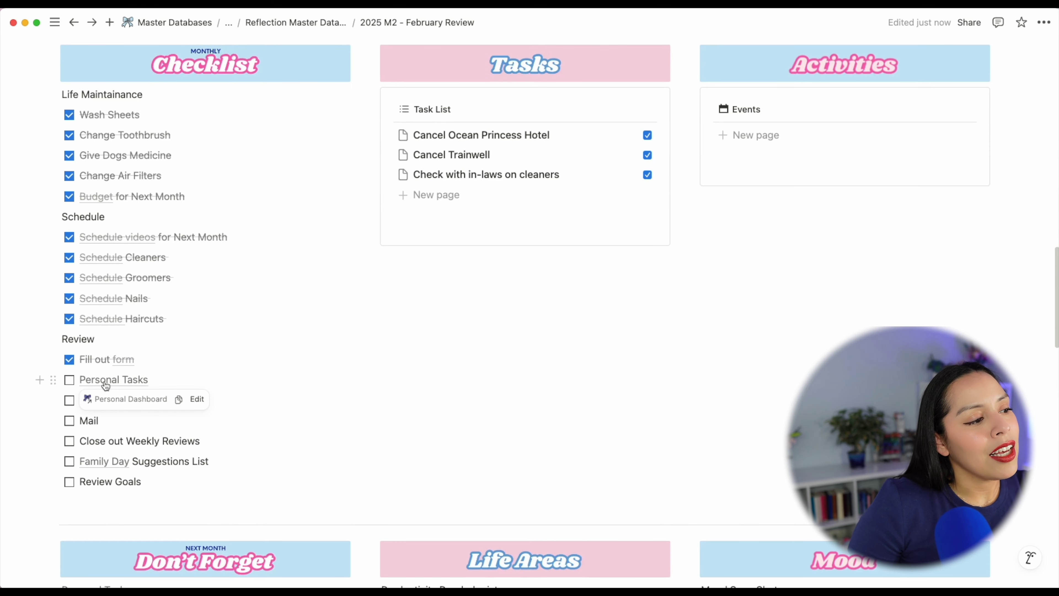
{"action": "left_click", "coordinate": [128, 385]}
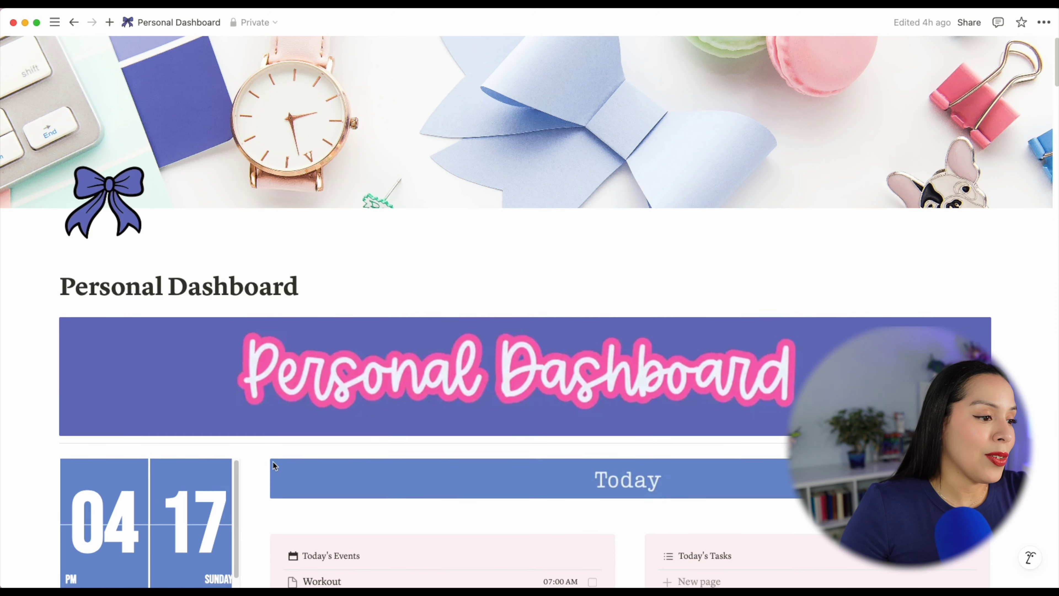
{"action": "scroll", "coordinate": [275, 467], "scroll_direction": "down", "scroll_amount": 10}
{"action": "scroll", "coordinate": [542, 451], "scroll_direction": "down", "scroll_amount": 2}
{"action": "scroll", "coordinate": [626, 442], "scroll_direction": "up", "scroll_amount": 14}
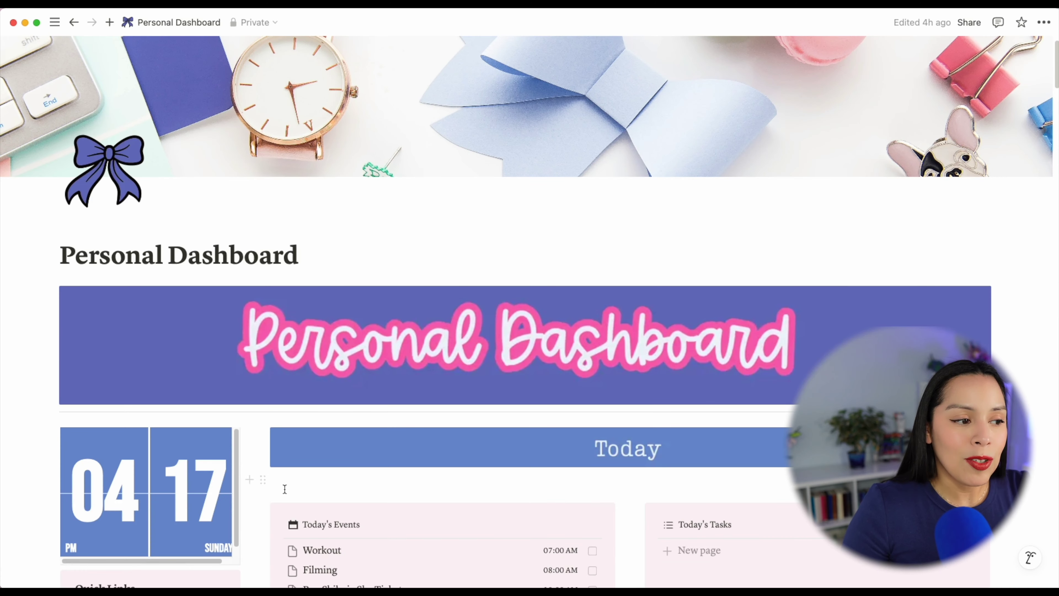
{"action": "scroll", "coordinate": [285, 490], "scroll_direction": "down", "scroll_amount": 6}
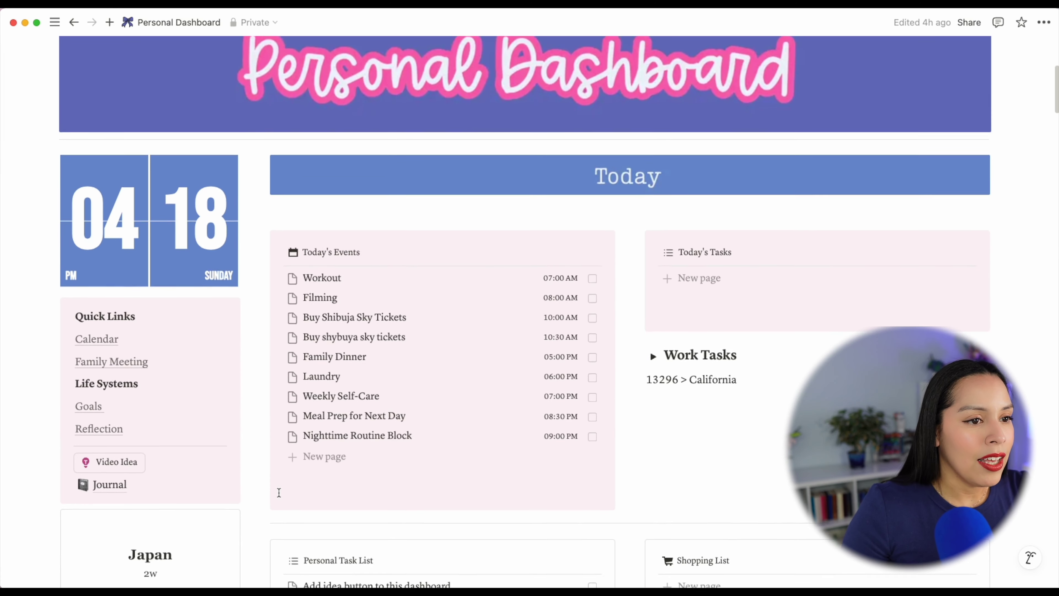
{"action": "scroll", "coordinate": [279, 493], "scroll_direction": "down", "scroll_amount": 1}
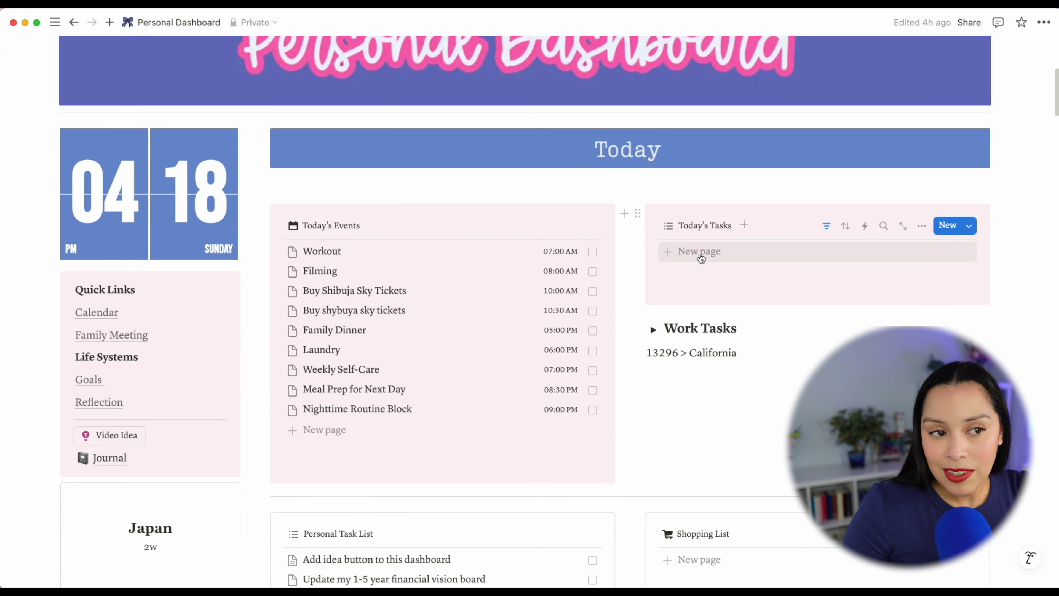
{"action": "scroll", "coordinate": [605, 381], "scroll_direction": "down", "scroll_amount": 4}
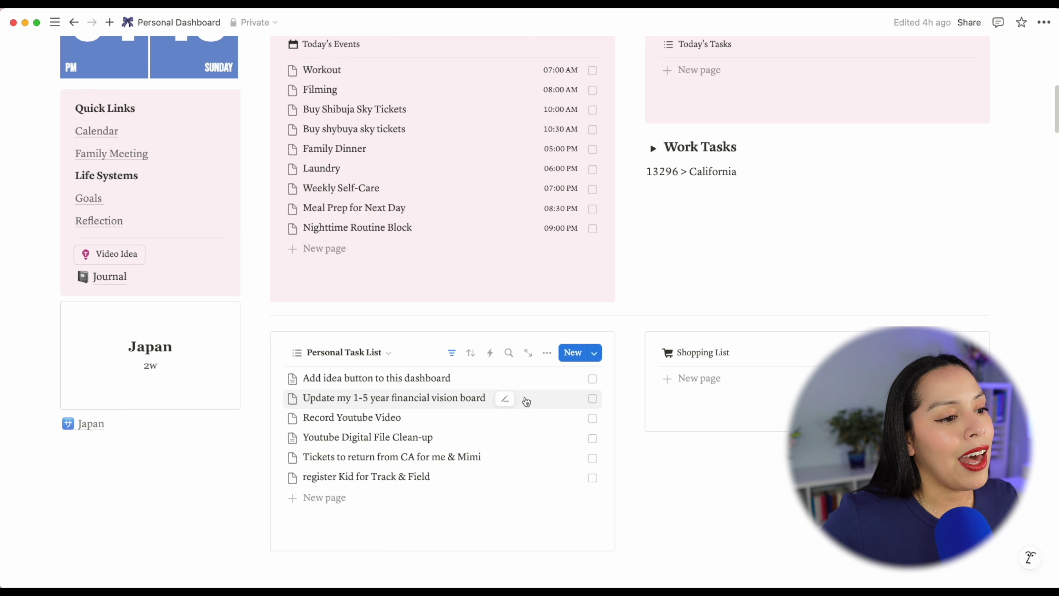
- Set the Do Date of the task "Update my 1-5 year financial vision board" to March 7, 2025 and close its page
{"action": "left_click", "coordinate": [506, 400]}
{"action": "left_click", "coordinate": [818, 179]}
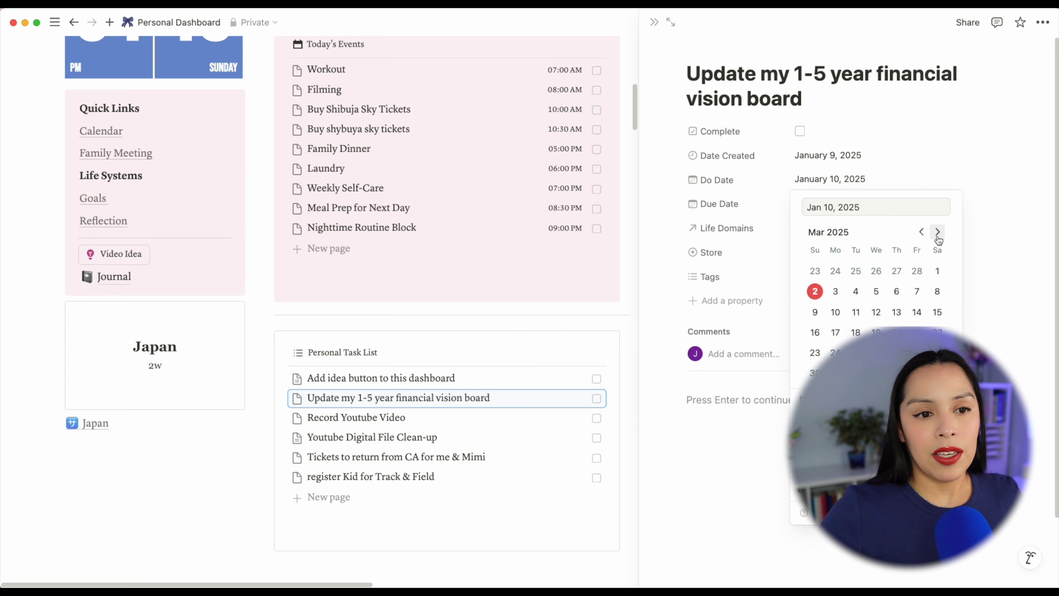
{"action": "left_click", "coordinate": [917, 292]}
{"action": "left_click", "coordinate": [654, 22]}
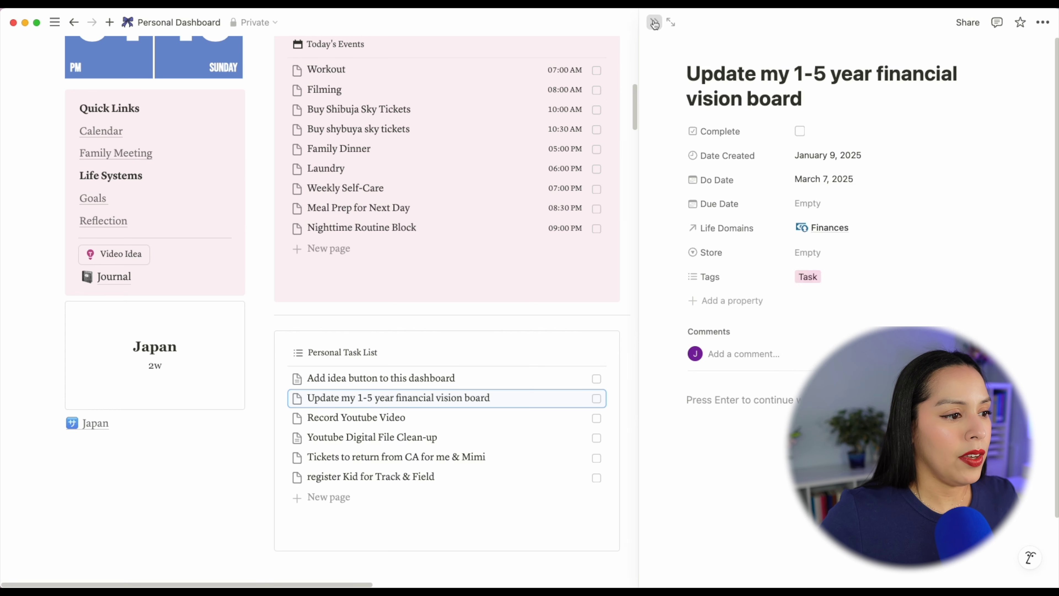
{"action": "left_click", "coordinate": [654, 22]}
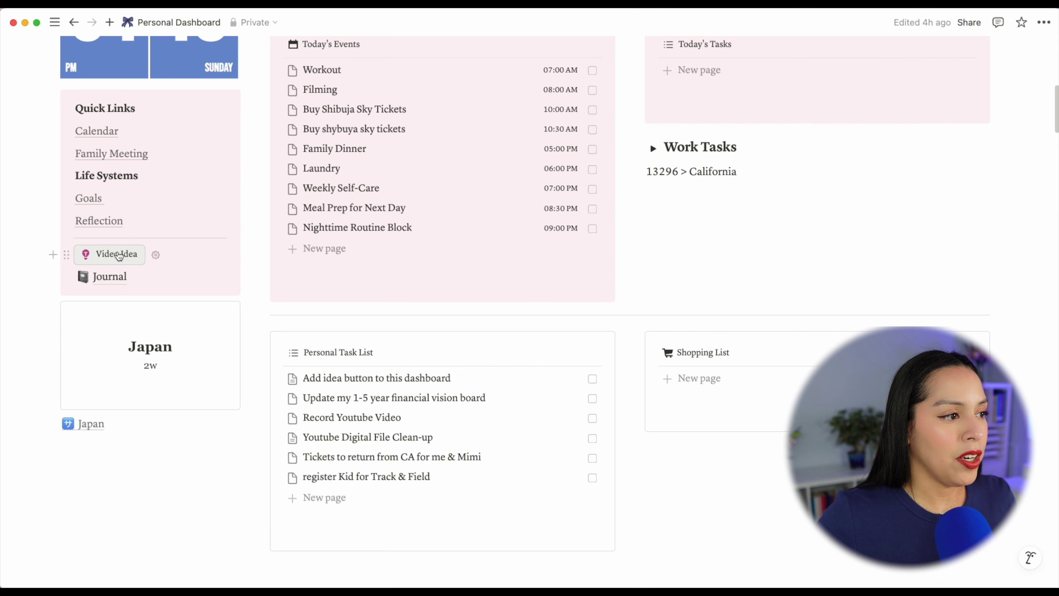
- Mark "Add idea button to this dashboard", "Record Youtube Video" and "Youtube Digital File Clean-up" as complete in the Personal Task List
{"action": "left_click", "coordinate": [592, 379]}
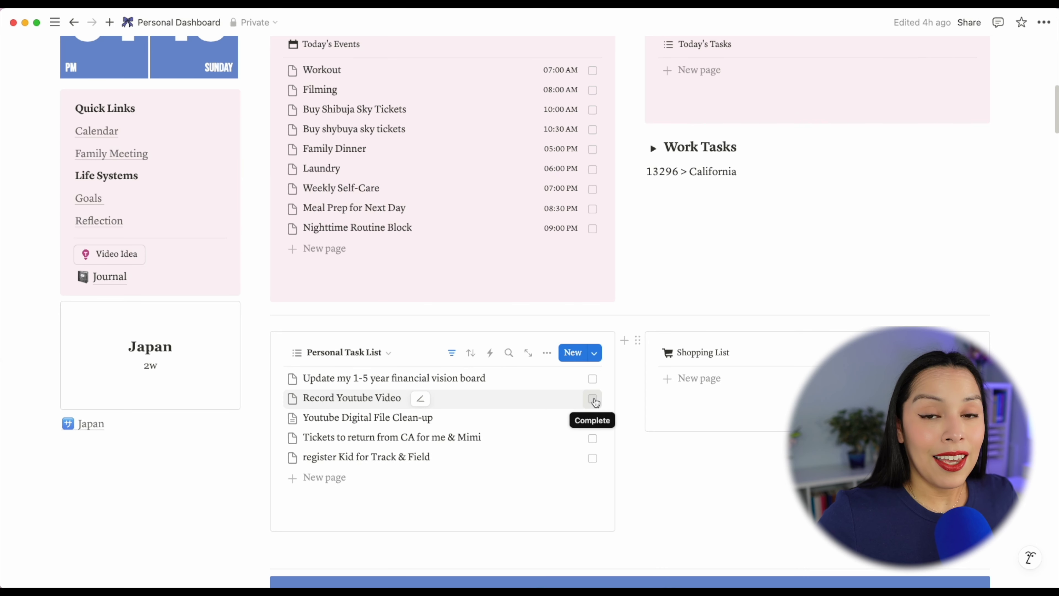
{"action": "left_click", "coordinate": [593, 400]}
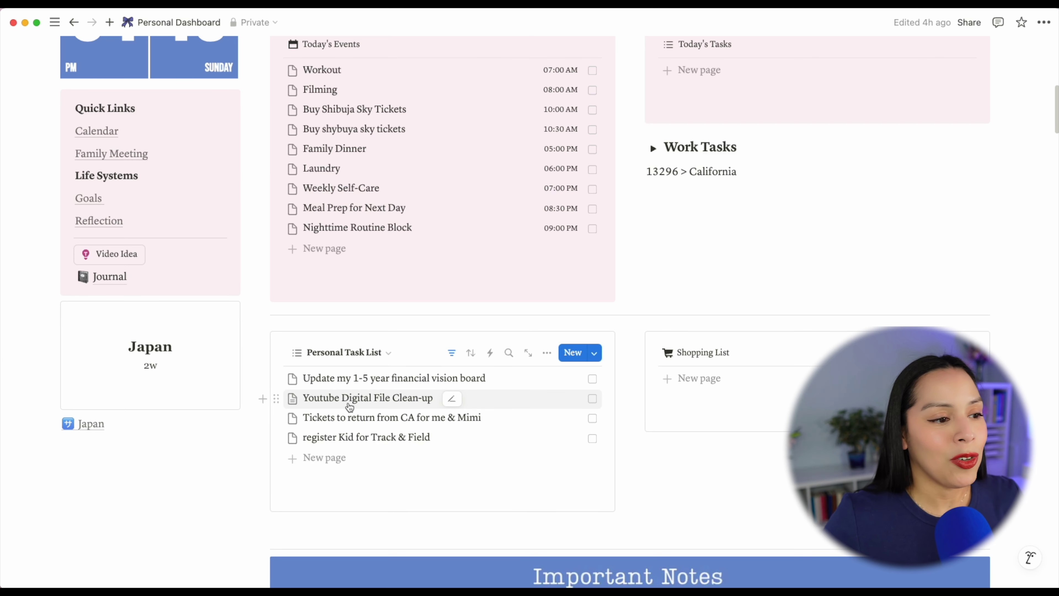
{"action": "left_click", "coordinate": [593, 399]}
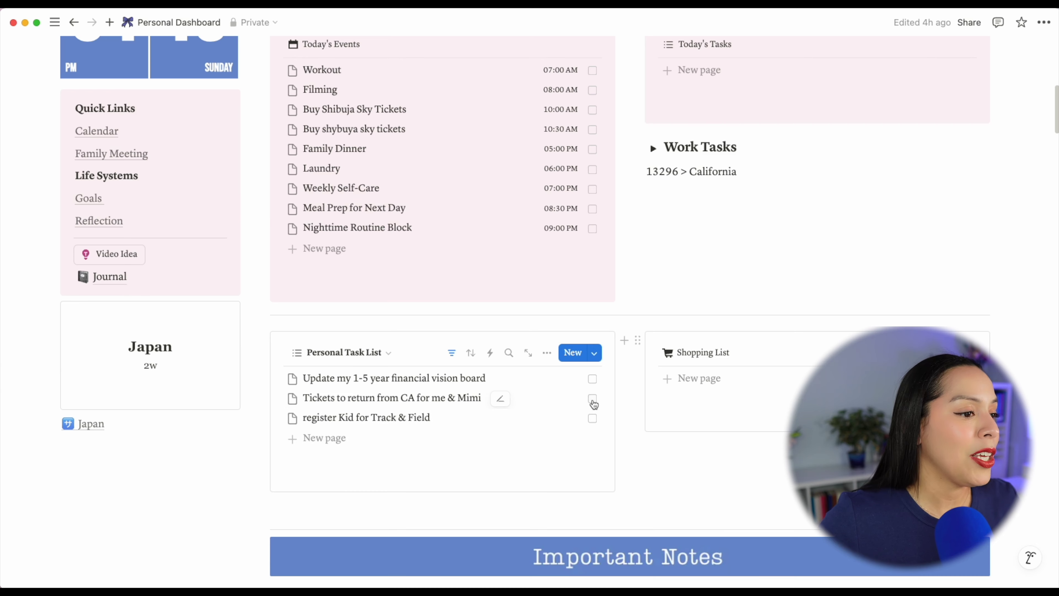
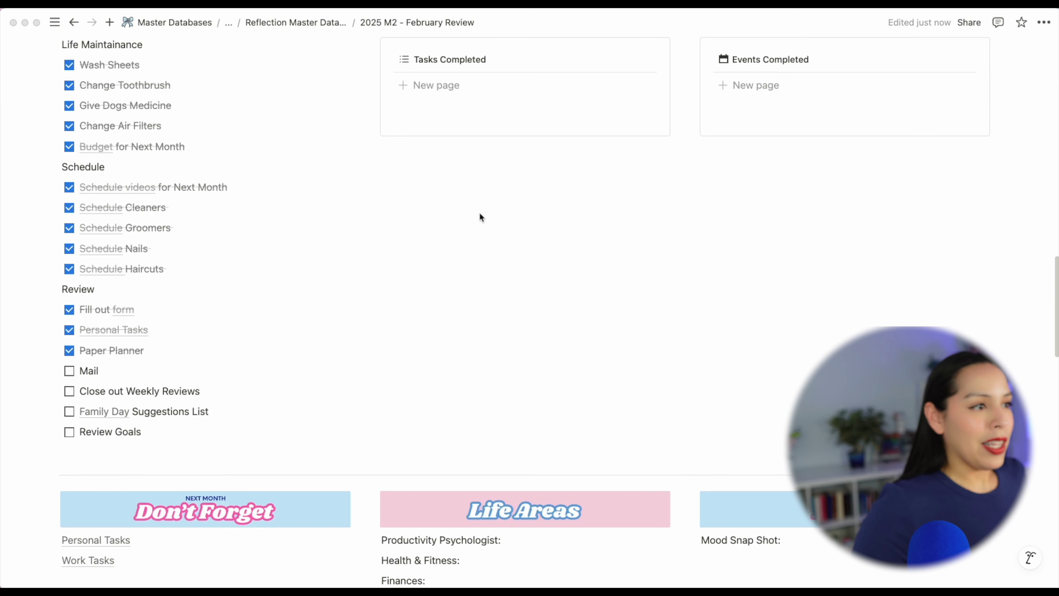
- Check off Mail and Close out Weekly Reviews in the February Review checklist
{"action": "scroll", "coordinate": [481, 217], "scroll_direction": "up", "scroll_amount": 1}
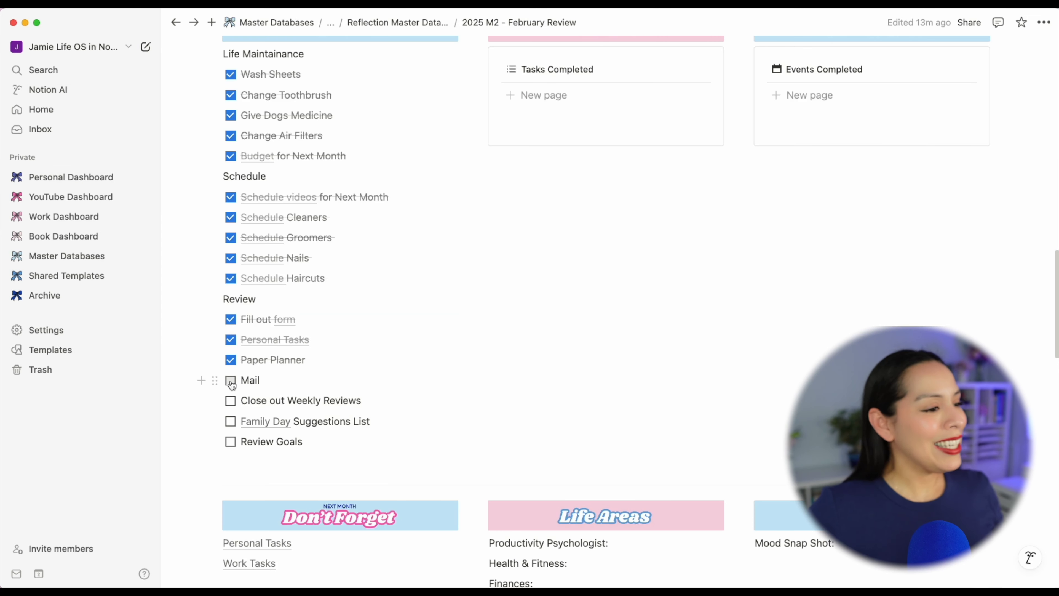
{"action": "left_click", "coordinate": [231, 380]}
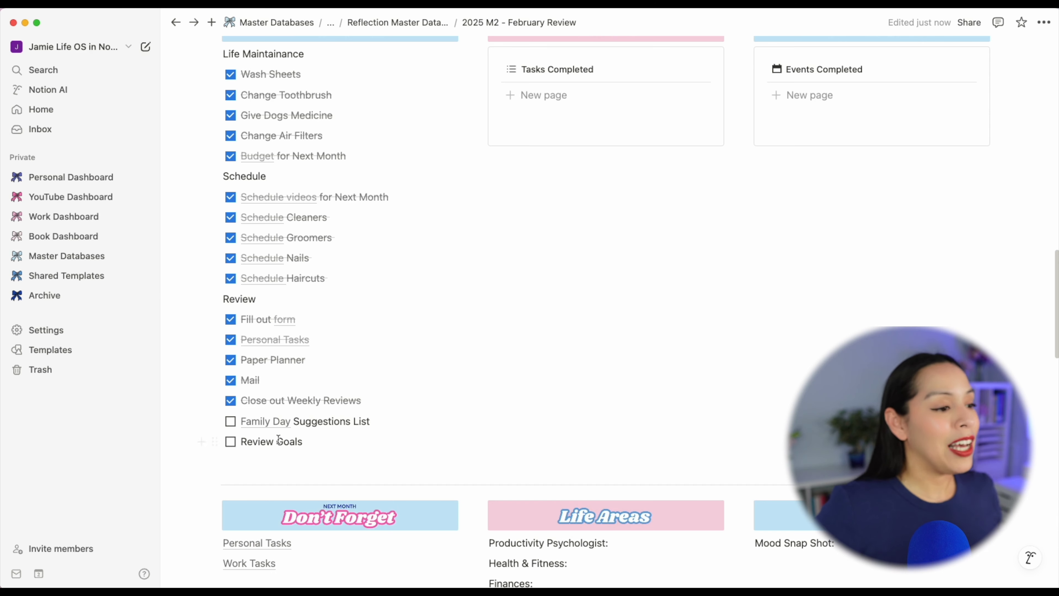
- Open the Family Day page from the checklist and add "Tea around town" to the Family Day Activities Ideas
{"action": "mouse_move", "coordinate": [278, 429]}
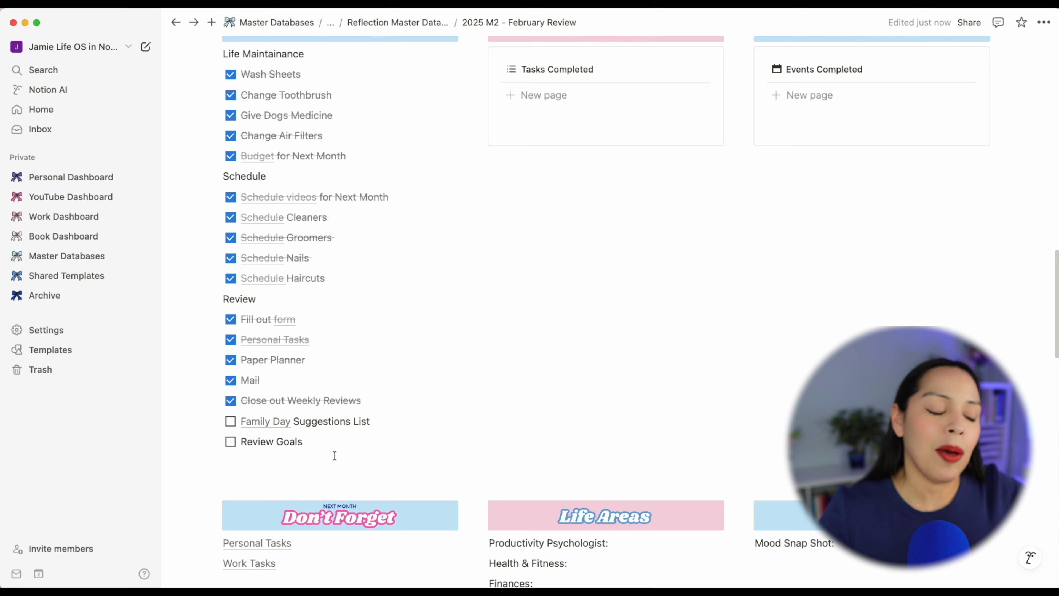
{"action": "left_click", "coordinate": [274, 425]}
{"action": "scroll", "coordinate": [781, 466], "scroll_direction": "down", "scroll_amount": 10}
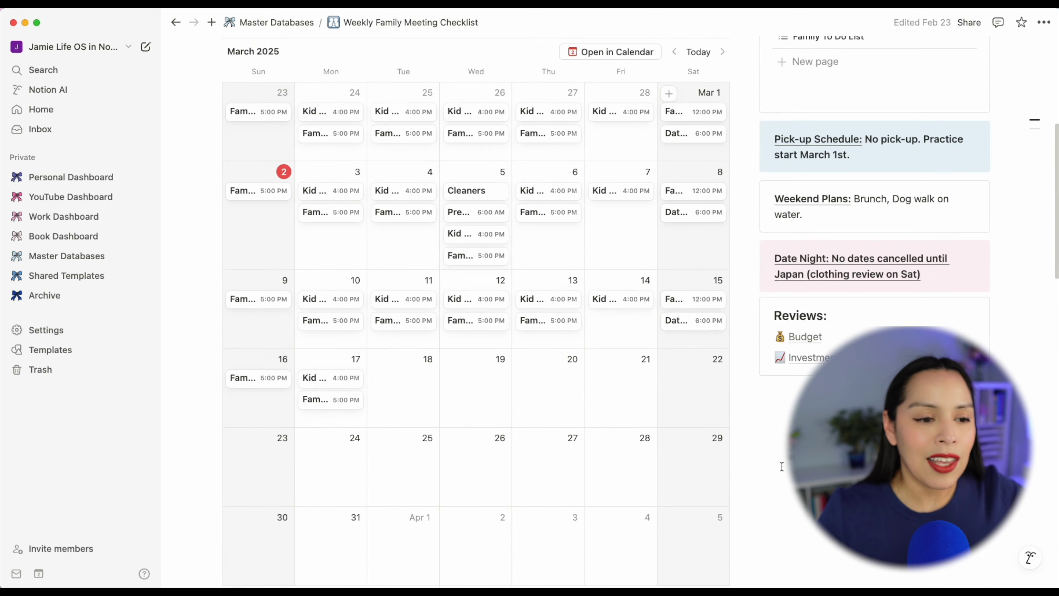
{"action": "scroll", "coordinate": [781, 466], "scroll_direction": "down", "scroll_amount": 3}
{"action": "type", "text": "arou"}
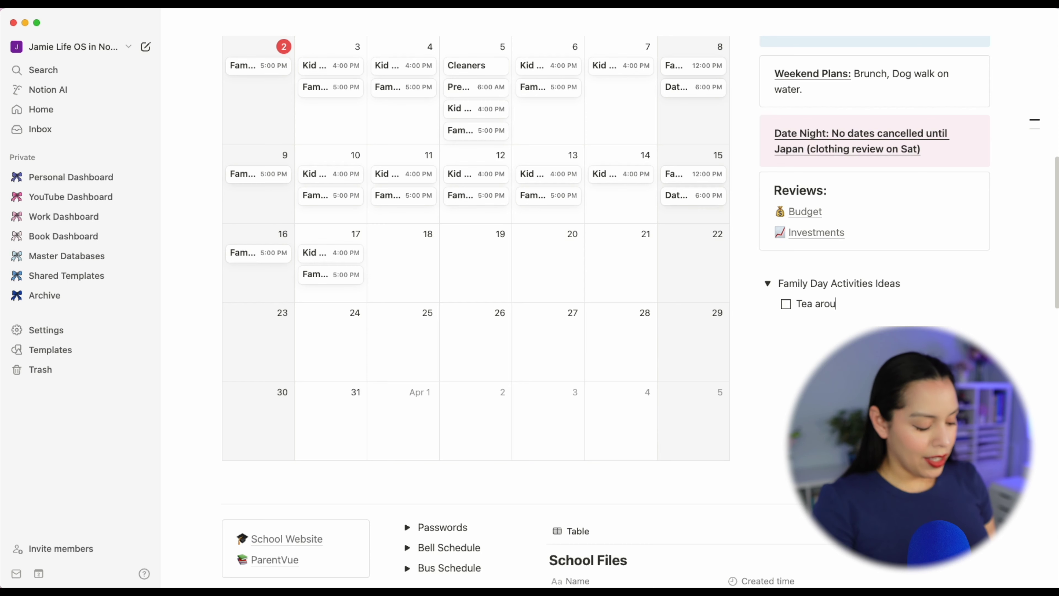
{"action": "type", "text": "nd town"}
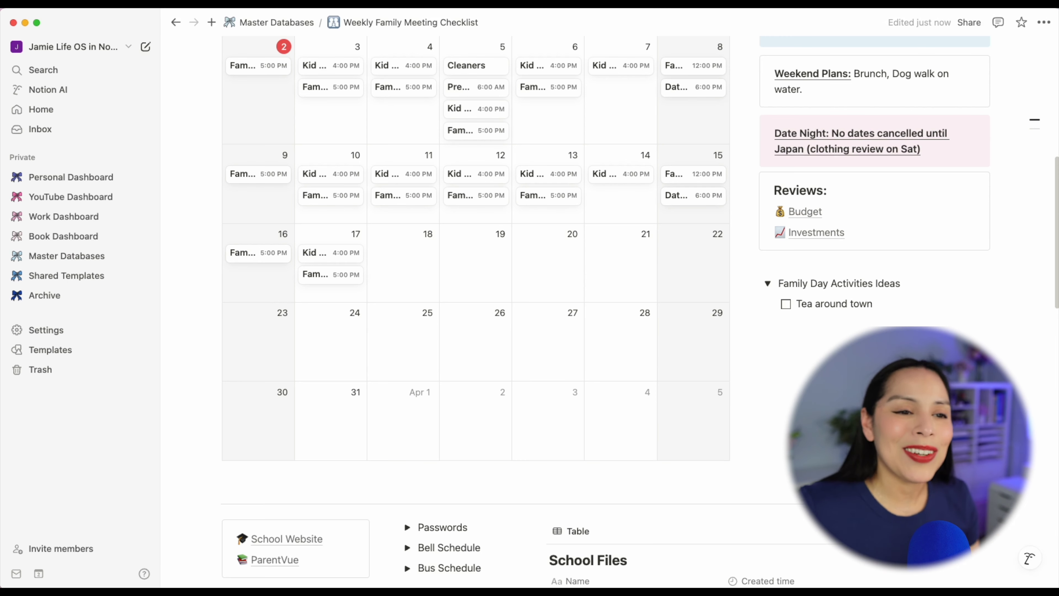
{"action": "key", "text": "Return"}
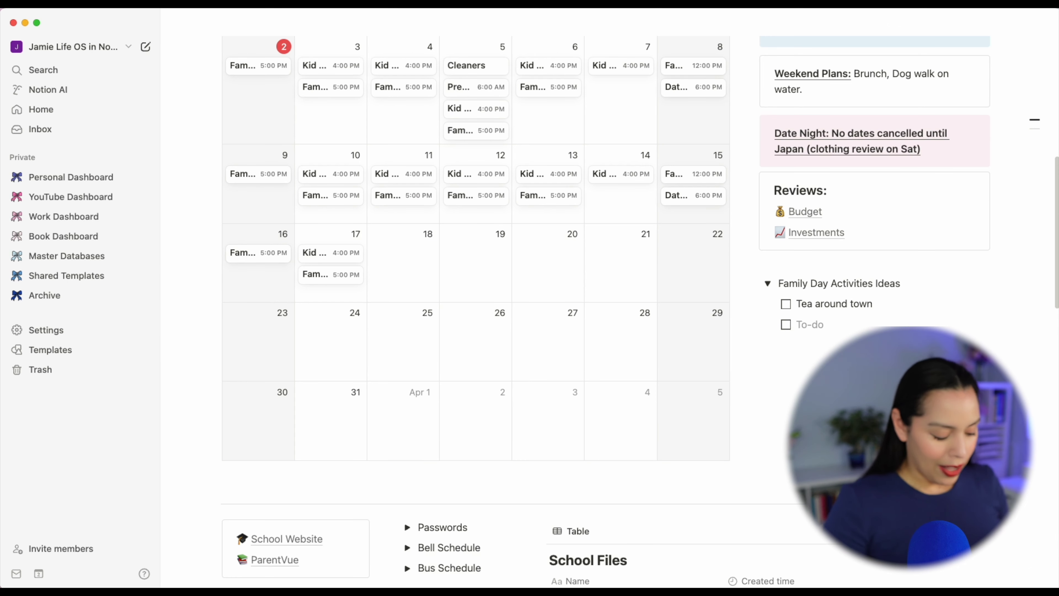
- Add "Ice cream in VA" and "Richmond" to the Family Day Activities Ideas, and collapse that list
{"action": "type", "text": "Ice cream i"}
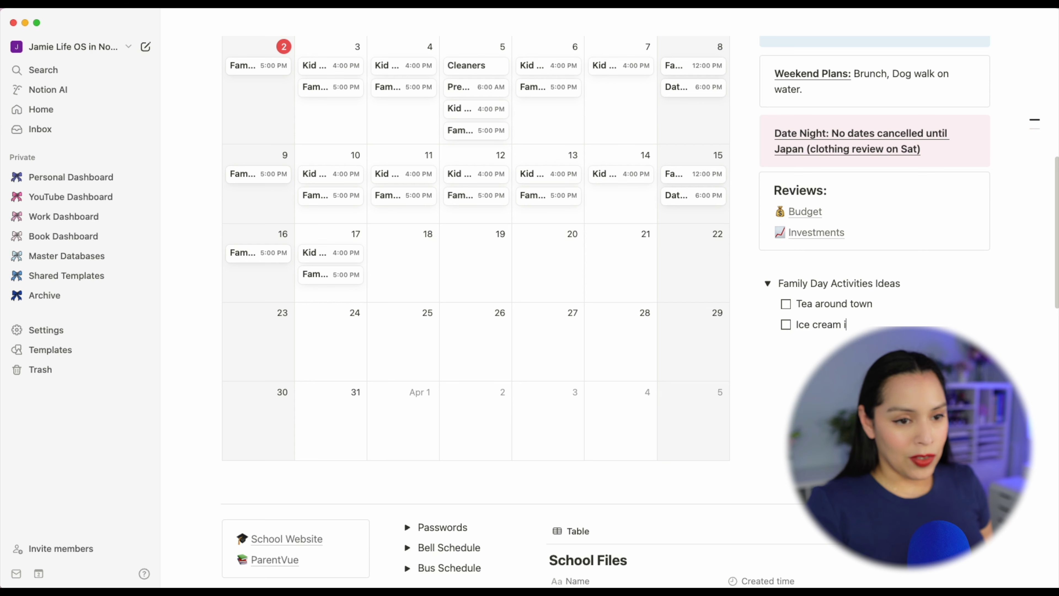
{"action": "type", "text": "n VA"}
{"action": "key", "text": "Return"}
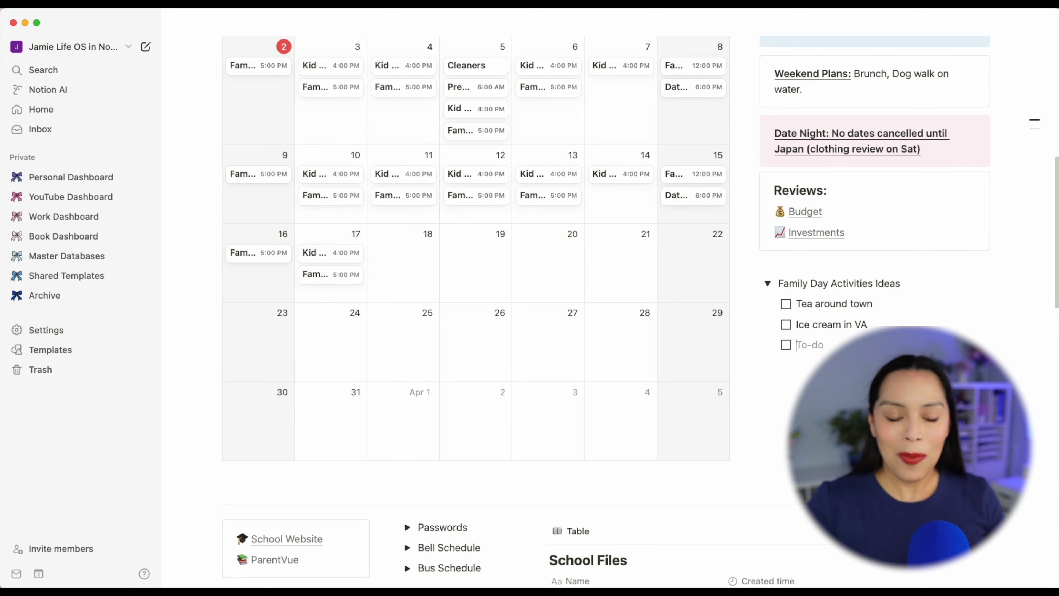
{"action": "type", "text": "Richmond V"}
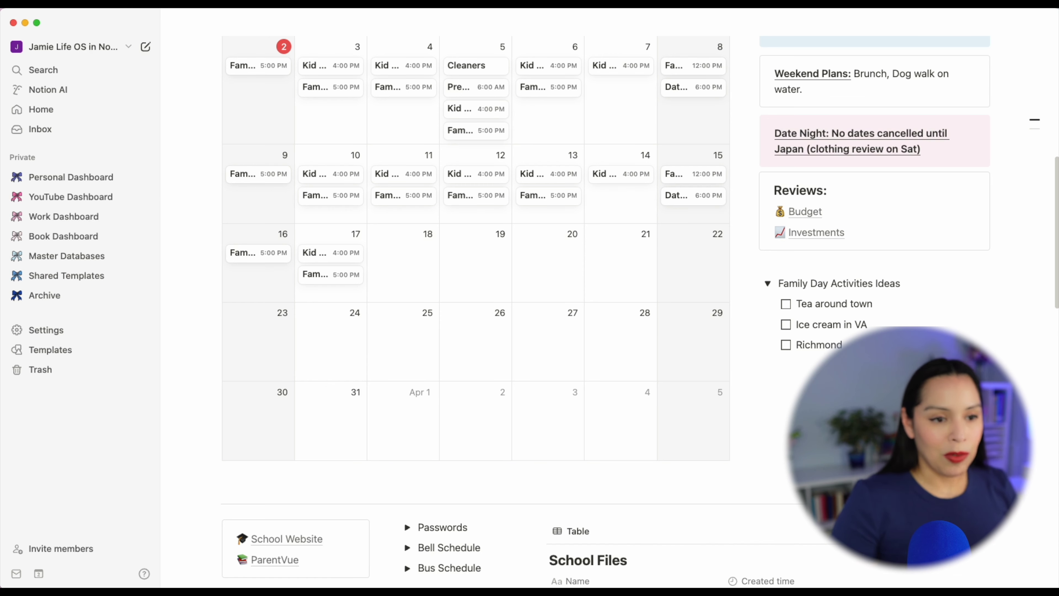
{"action": "left_click", "coordinate": [768, 284]}
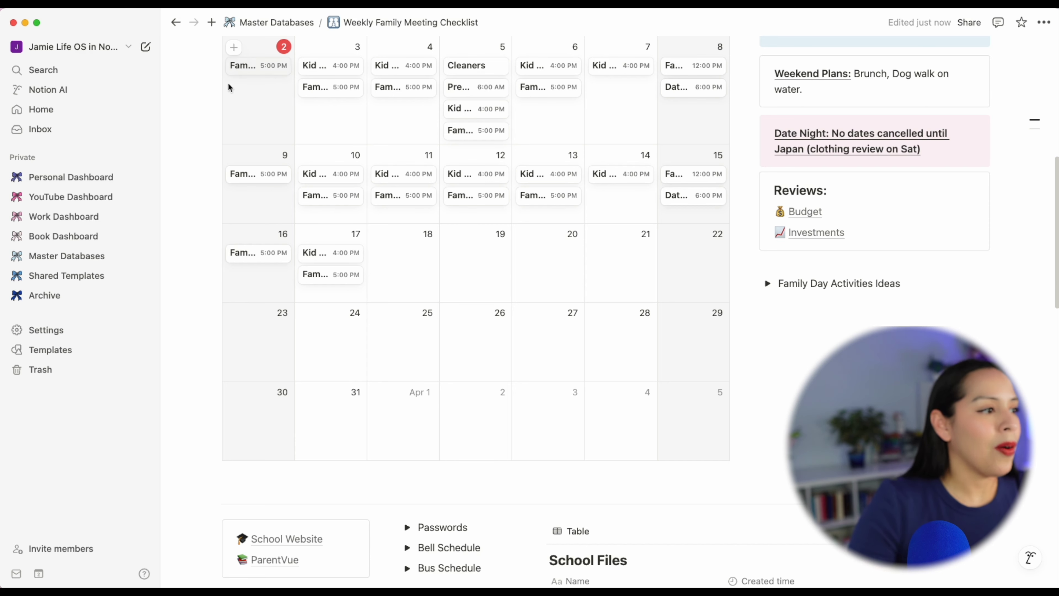
- Open the 2025 M2 - February Review from the Reflection Cycle master database as a full page
{"action": "left_click", "coordinate": [79, 256]}
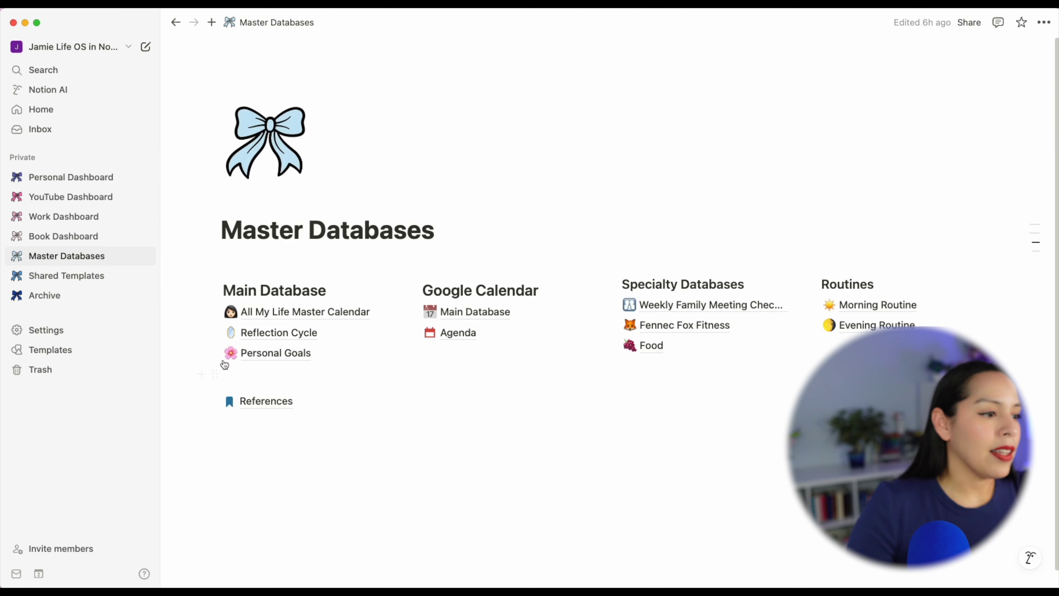
{"action": "left_click", "coordinate": [261, 341]}
{"action": "scroll", "coordinate": [331, 429], "scroll_direction": "down", "scroll_amount": 7}
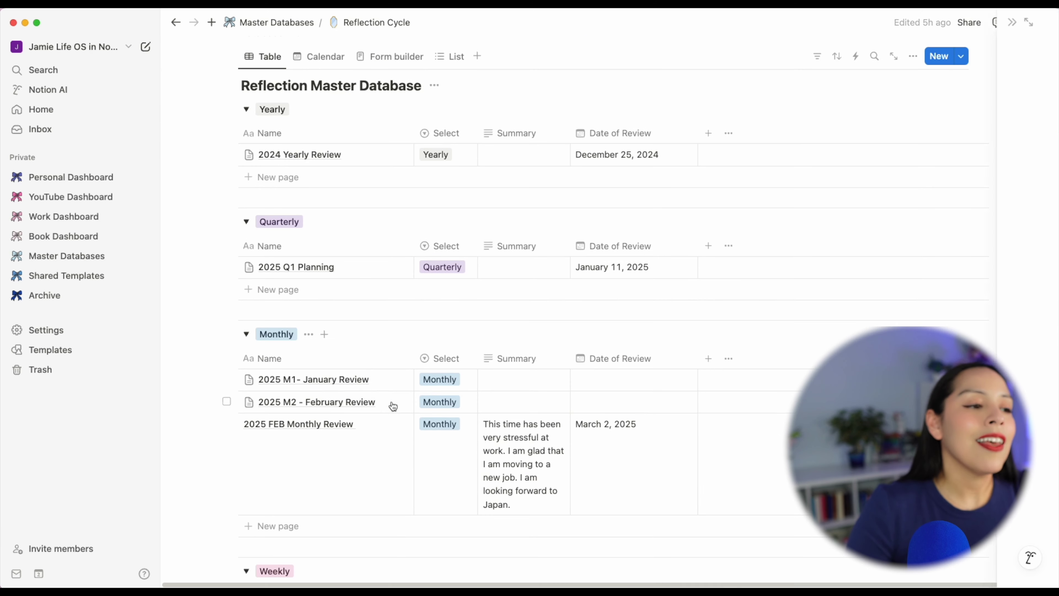
{"action": "left_click", "coordinate": [392, 403]}
{"action": "left_click", "coordinate": [697, 22]}
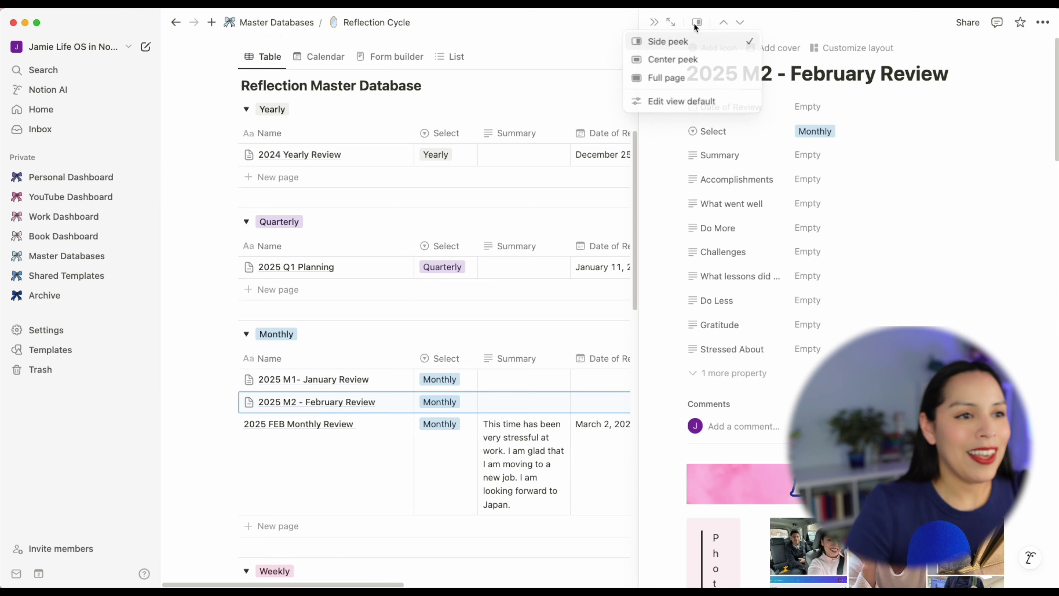
{"action": "left_click", "coordinate": [685, 80]}
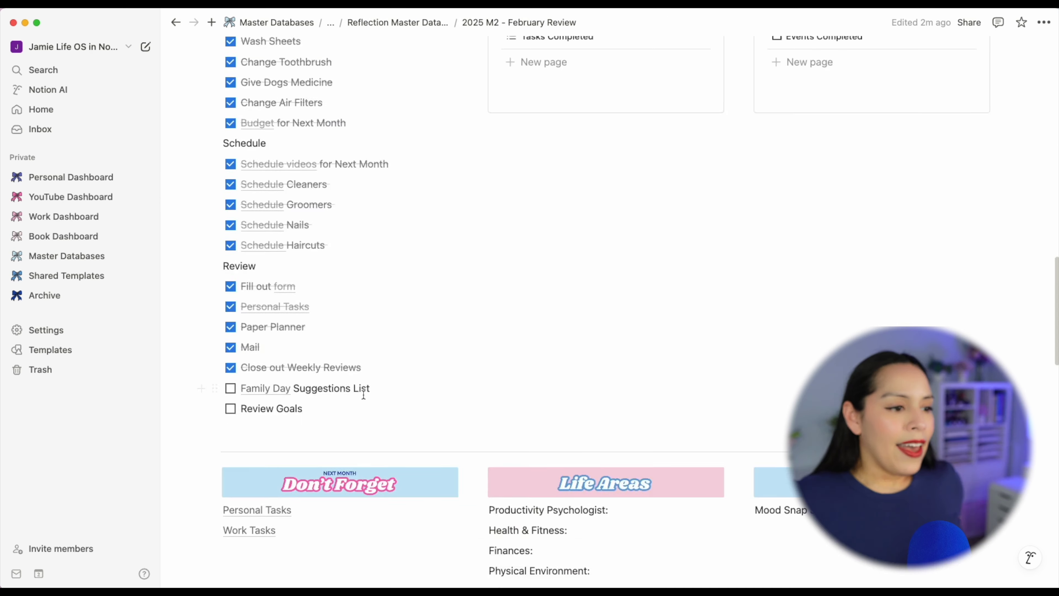
- Check off Family Day Suggestions List in the Review section of the monthly checklist
{"action": "scroll", "coordinate": [363, 394], "scroll_direction": "down", "scroll_amount": 10}
{"action": "scroll", "coordinate": [363, 394], "scroll_direction": "up", "scroll_amount": 7}
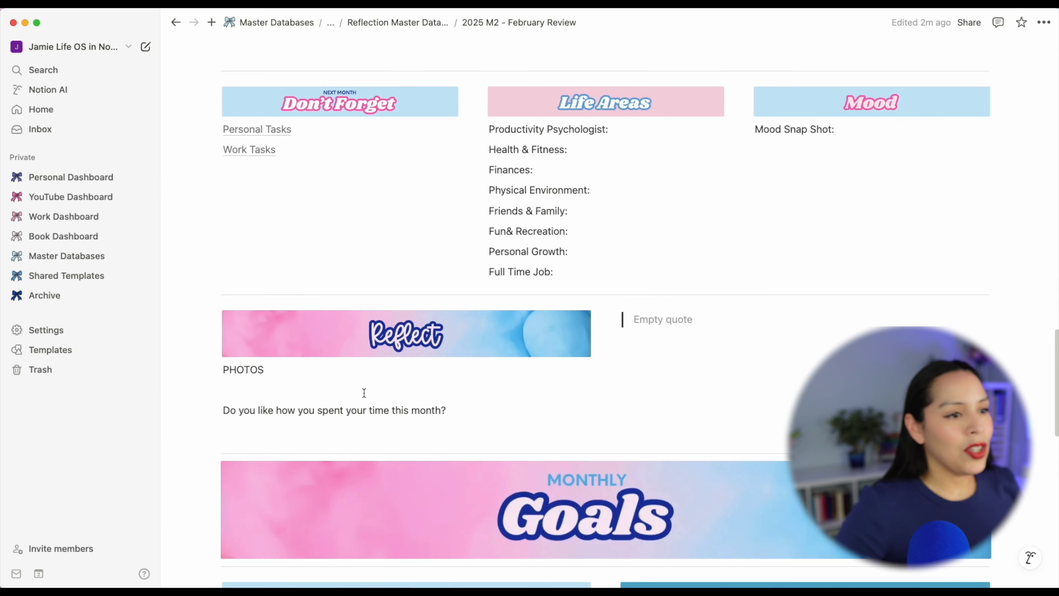
{"action": "scroll", "coordinate": [378, 394], "scroll_direction": "up", "scroll_amount": 6}
{"action": "left_click", "coordinate": [230, 458]}
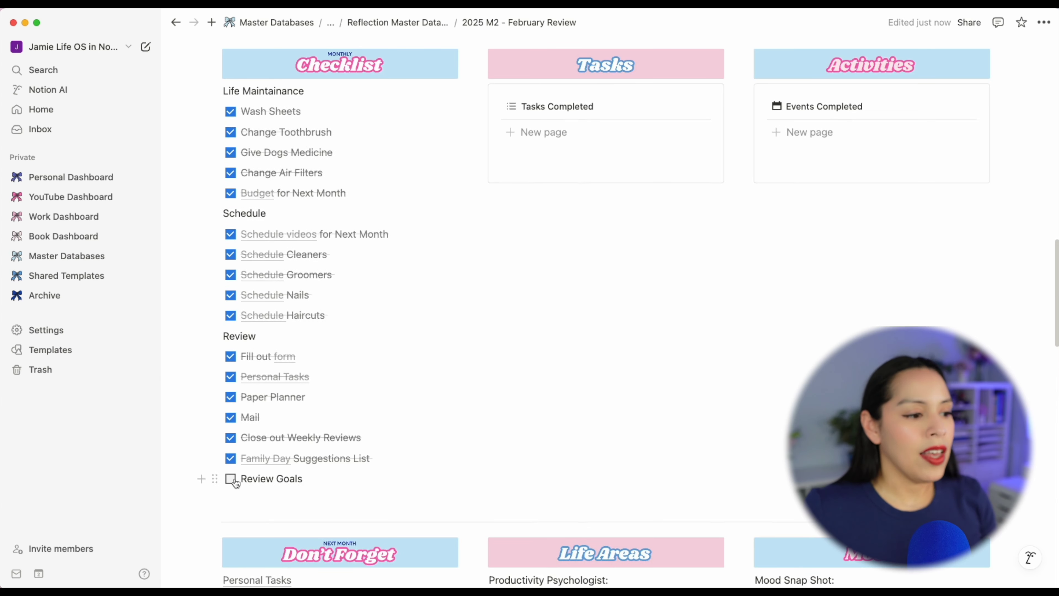
- Under Life Areas, rate Productivity Psychologist 8, Health & Fitness 7 and Finances 7
{"action": "scroll", "coordinate": [292, 467], "scroll_direction": "down", "scroll_amount": 5}
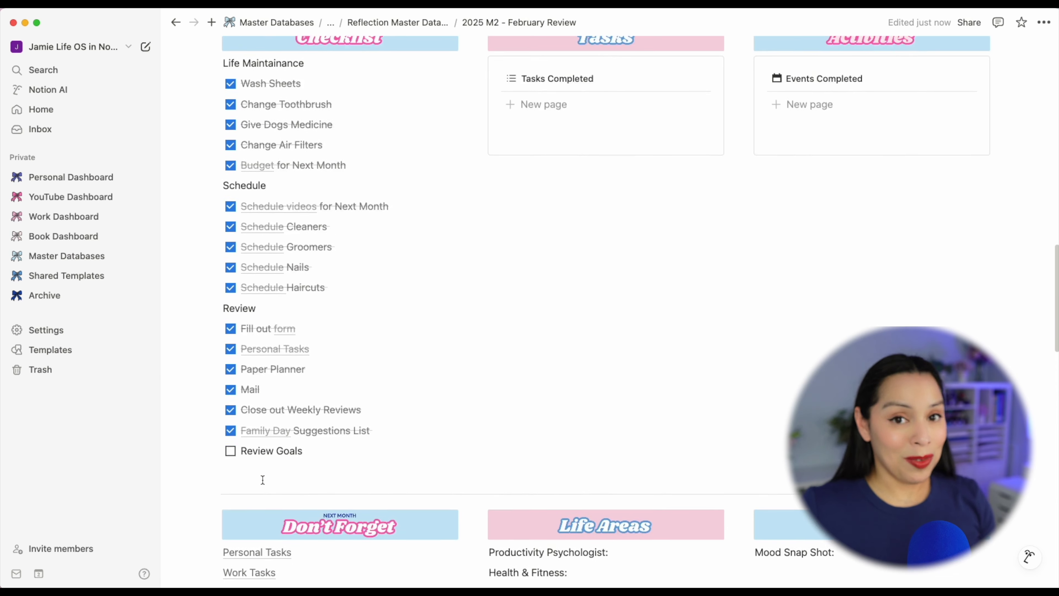
{"action": "scroll", "coordinate": [341, 458], "scroll_direction": "down", "scroll_amount": 2}
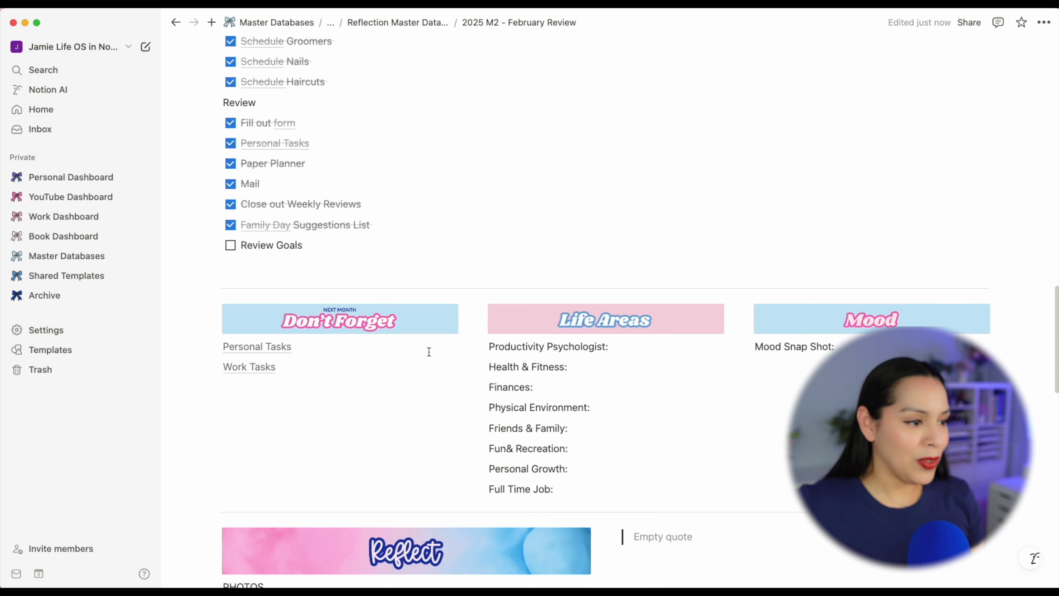
{"action": "scroll", "coordinate": [436, 336], "scroll_direction": "down", "scroll_amount": 2}
{"action": "left_click", "coordinate": [436, 337]}
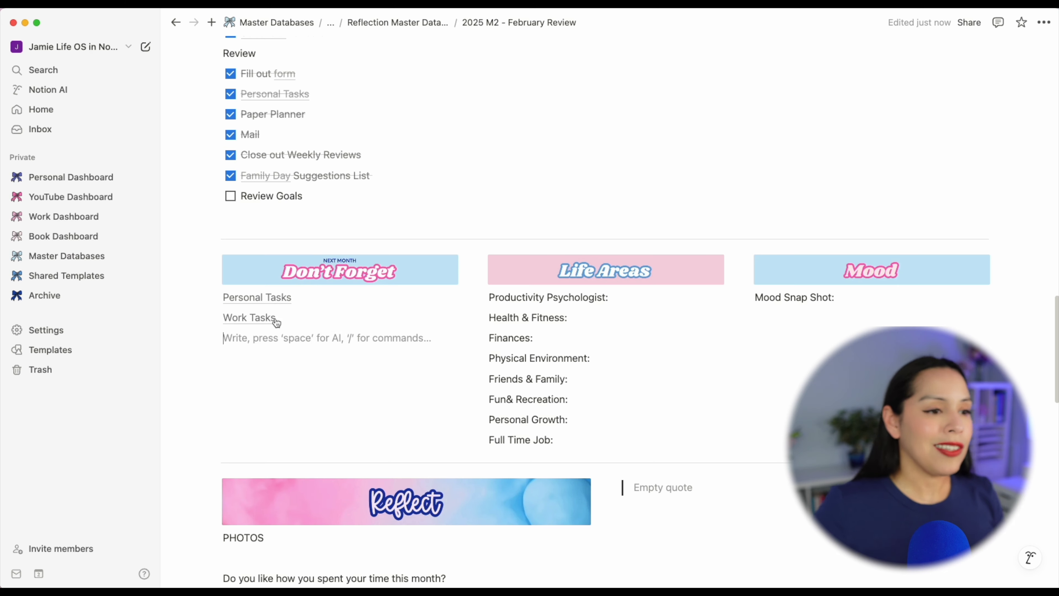
{"action": "left_click", "coordinate": [630, 295]}
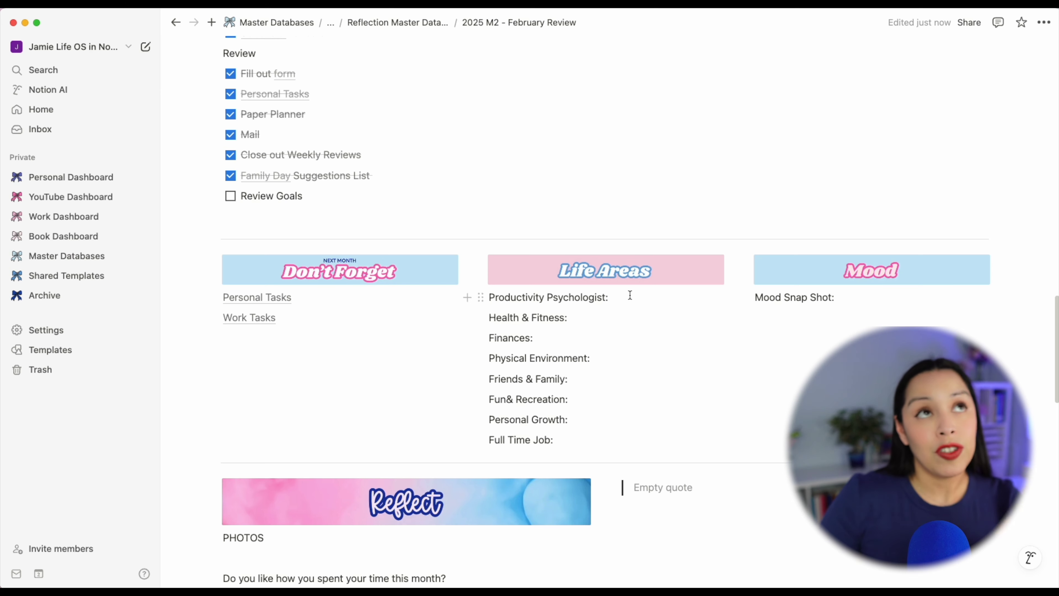
{"action": "type", "text": "8"}
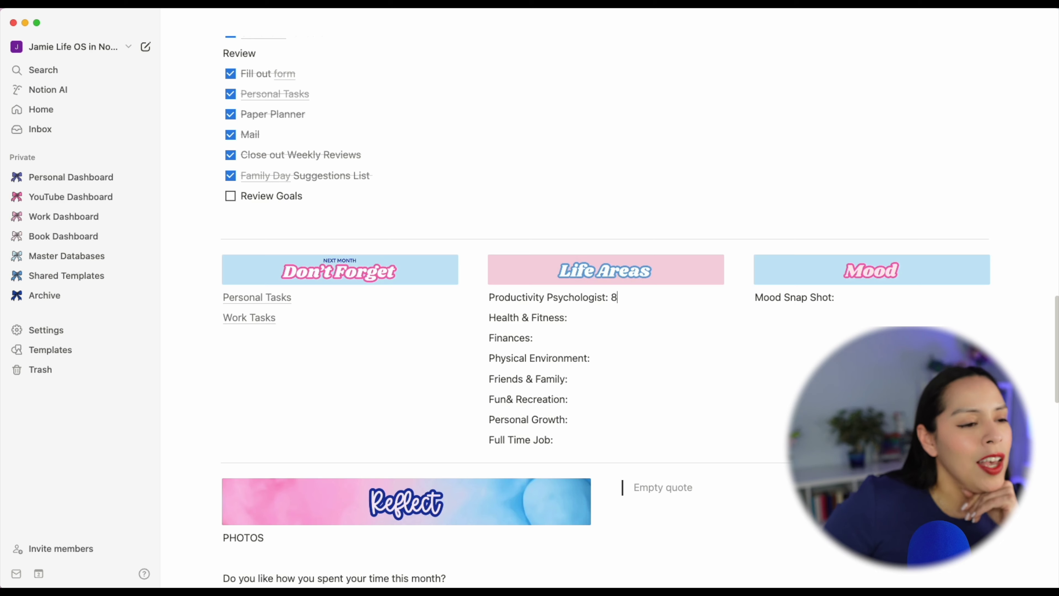
{"action": "left_click", "coordinate": [567, 319]}
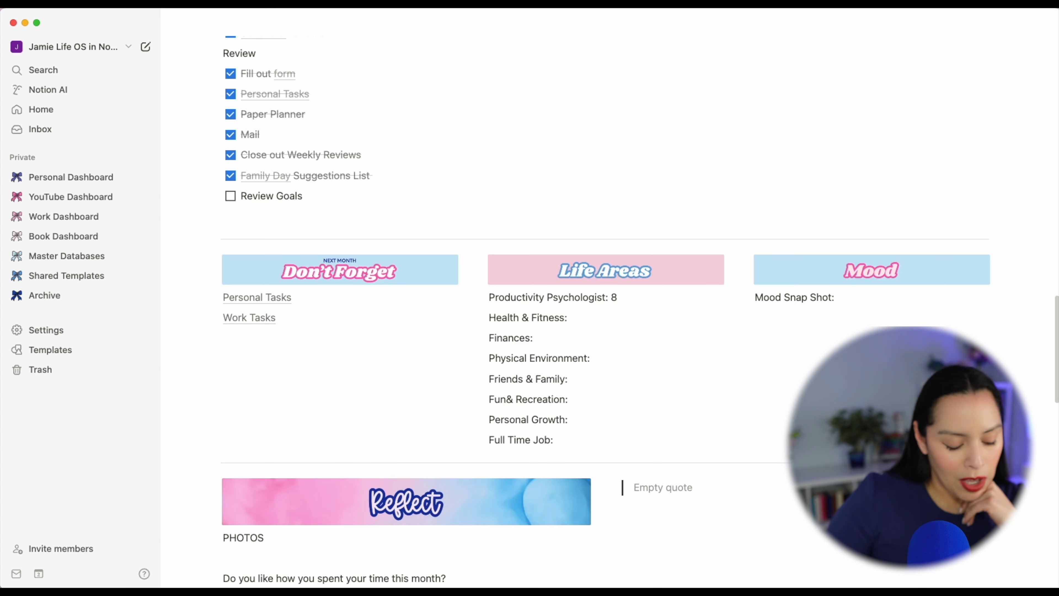
{"action": "type", "text": "7"}
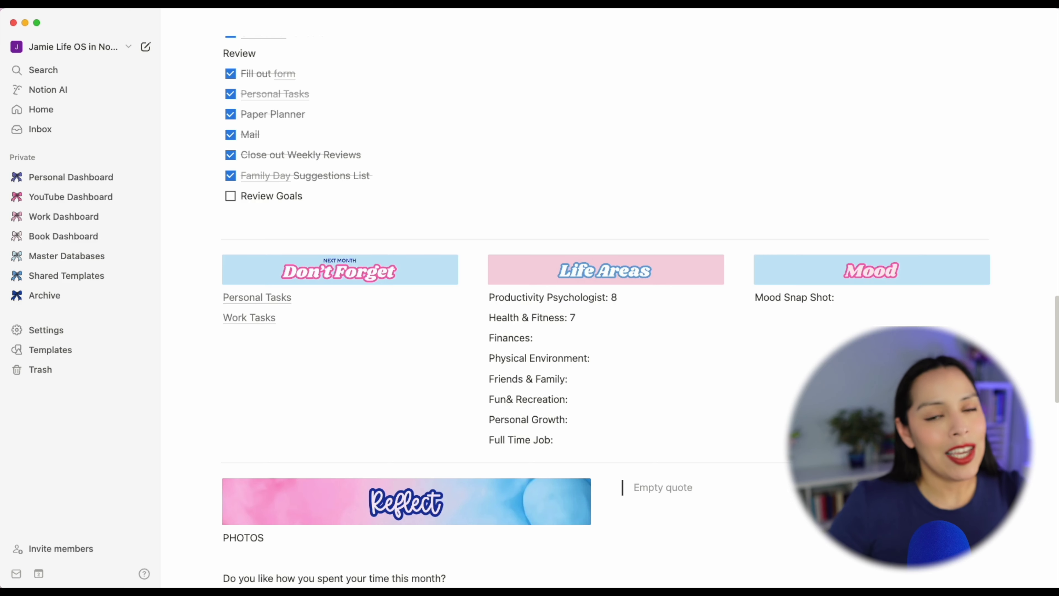
{"action": "type", "text": "7"}
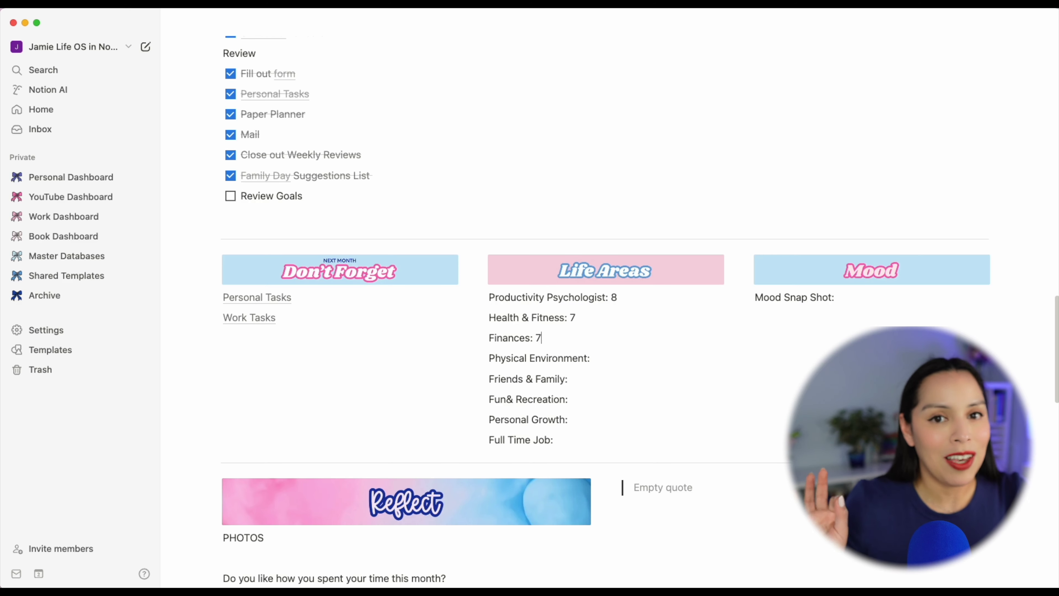
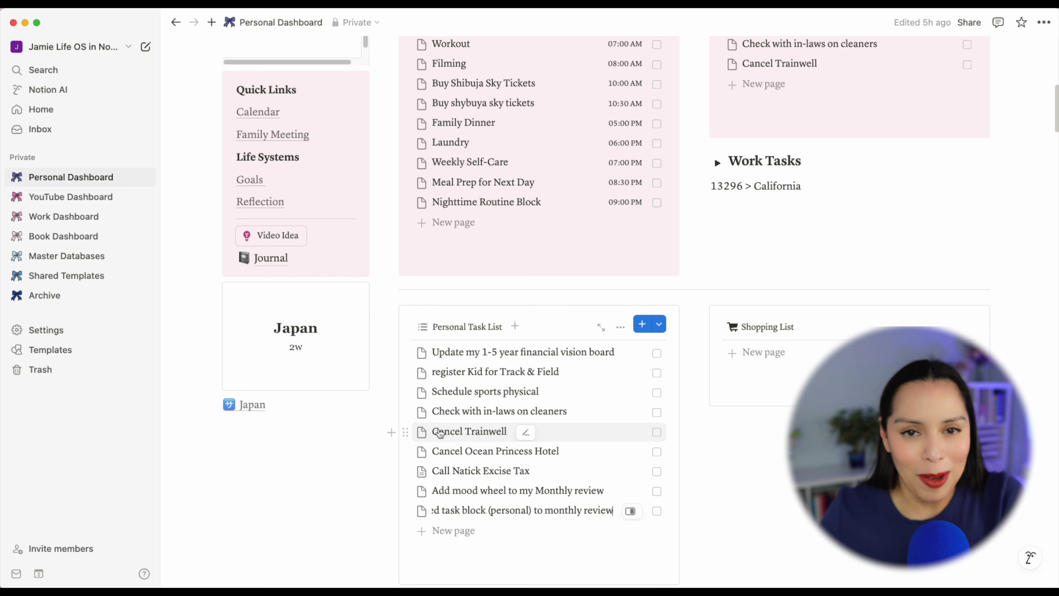
- Return to the February Review and delete the empty line below PHOTOS in the Reflect section
{"action": "left_click", "coordinate": [176, 22]}
{"action": "scroll", "coordinate": [214, 407], "scroll_direction": "down", "scroll_amount": 5}
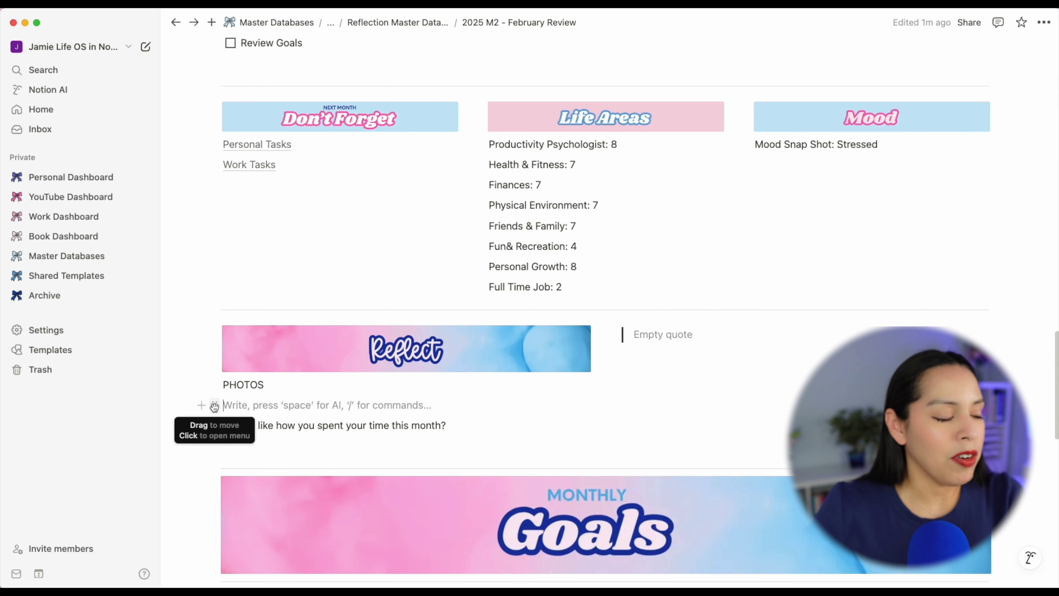
{"action": "left_click", "coordinate": [214, 406]}
{"action": "left_click", "coordinate": [137, 373]}
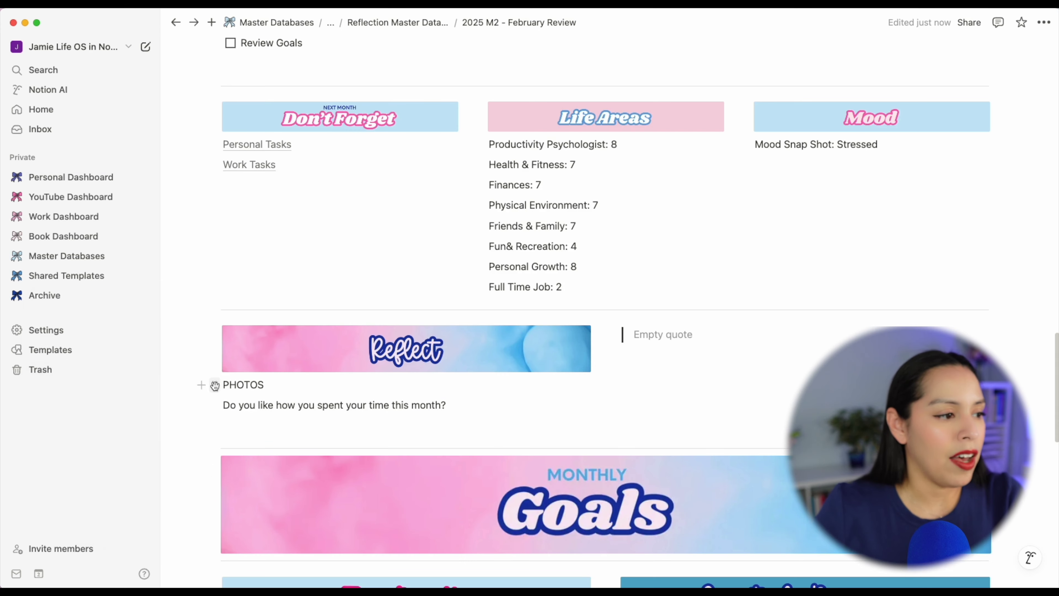
{"action": "left_click", "coordinate": [214, 386]}
{"action": "key", "text": "Escape"}
- Answer the Reflect question about time spent this month with "Not at work but yes on my hobbies and time outside of work"
{"action": "scroll", "coordinate": [521, 405], "scroll_direction": "up", "scroll_amount": 20}
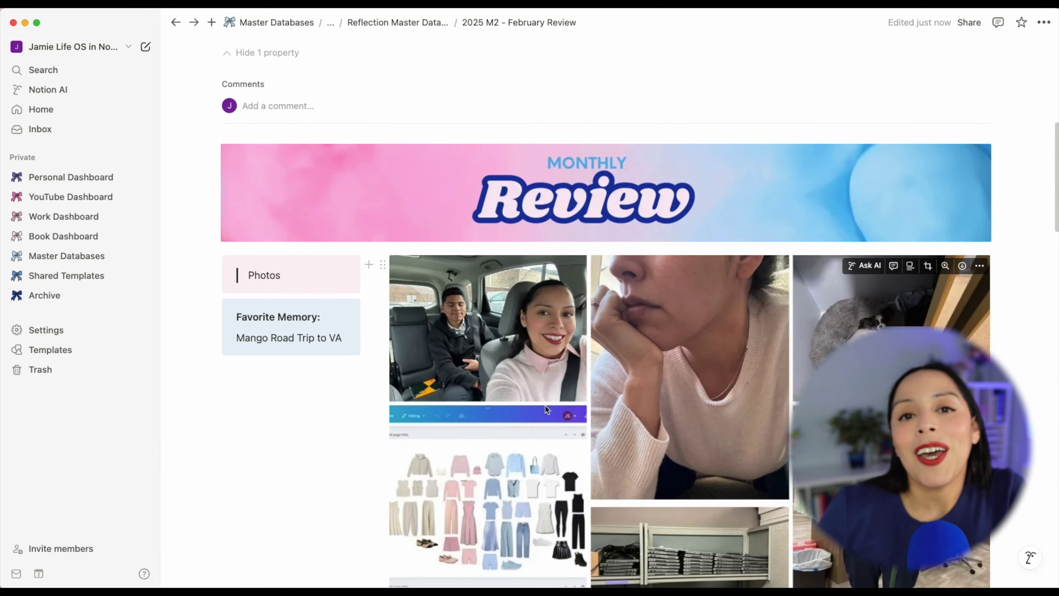
{"action": "scroll", "coordinate": [544, 407], "scroll_direction": "down", "scroll_amount": 5}
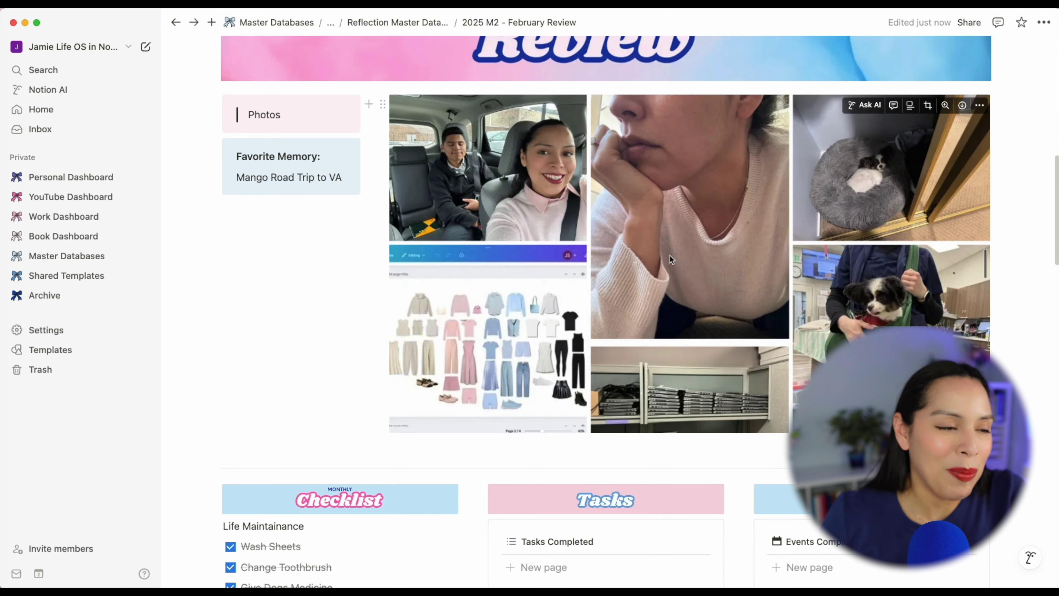
{"action": "scroll", "coordinate": [743, 347], "scroll_direction": "down", "scroll_amount": 3}
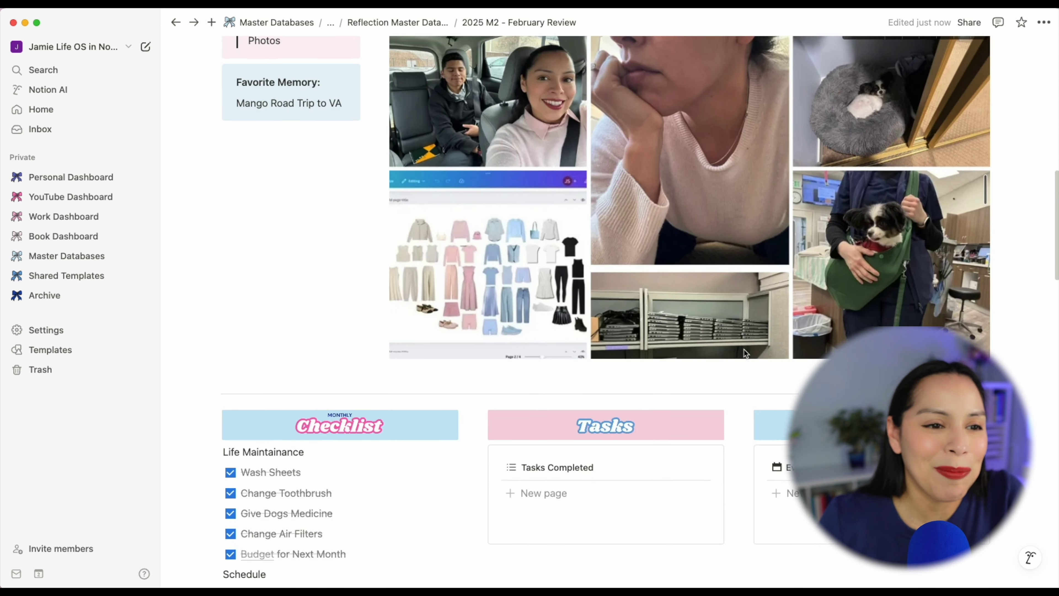
{"action": "scroll", "coordinate": [743, 347], "scroll_direction": "down", "scroll_amount": 15}
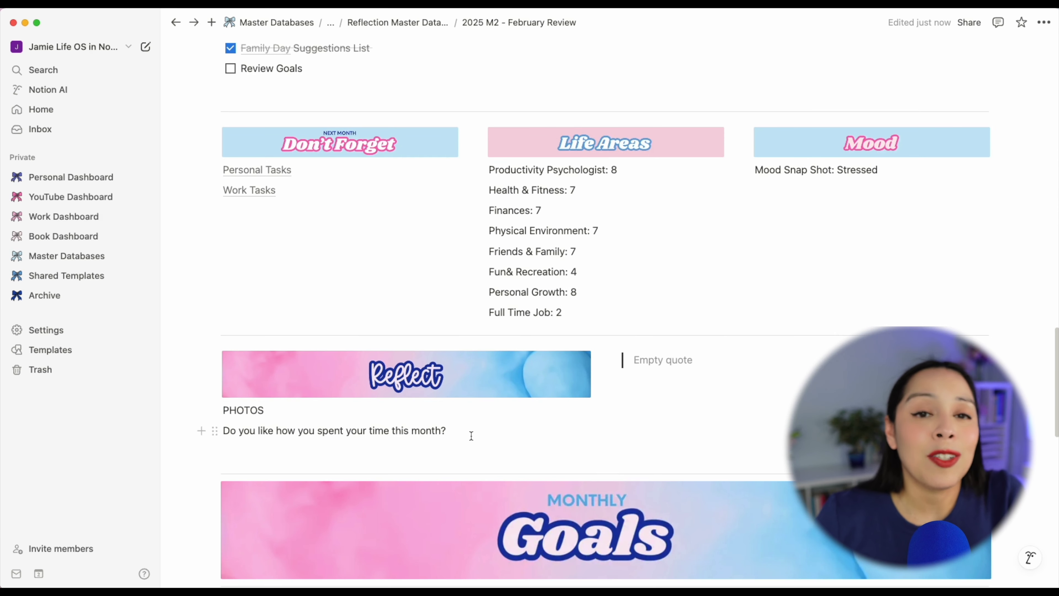
{"action": "left_click", "coordinate": [472, 435]}
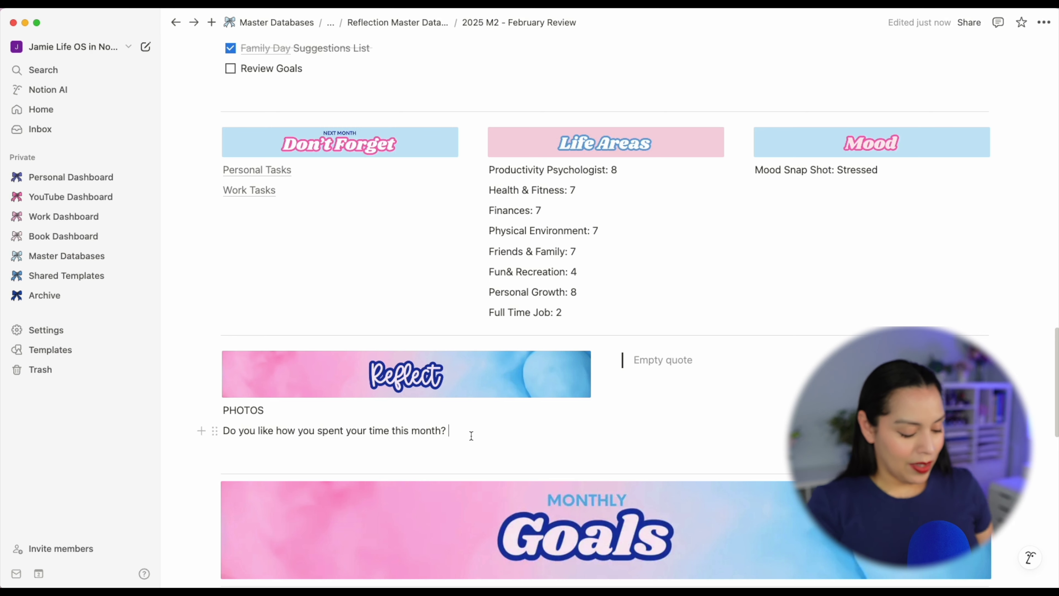
{"action": "type", "text": "Not at work but yes on my"}
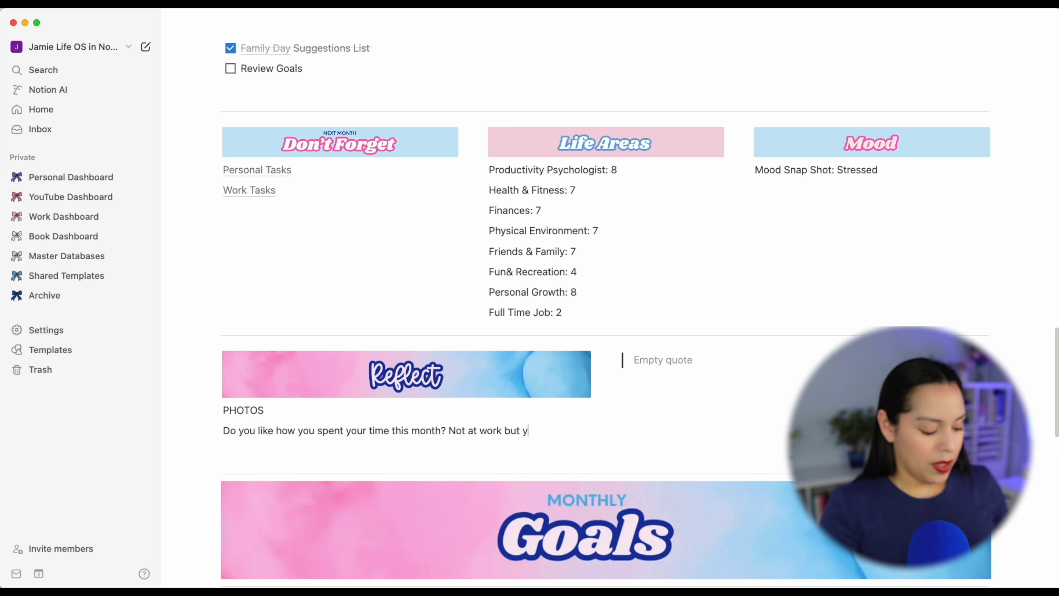
{"action": "type", "text": "hobbies and time outside of work"}
- Fill the empty quote beside the Reflect banner with the line beginning "The best revenge is to not be like"
{"action": "left_click", "coordinate": [667, 360]}
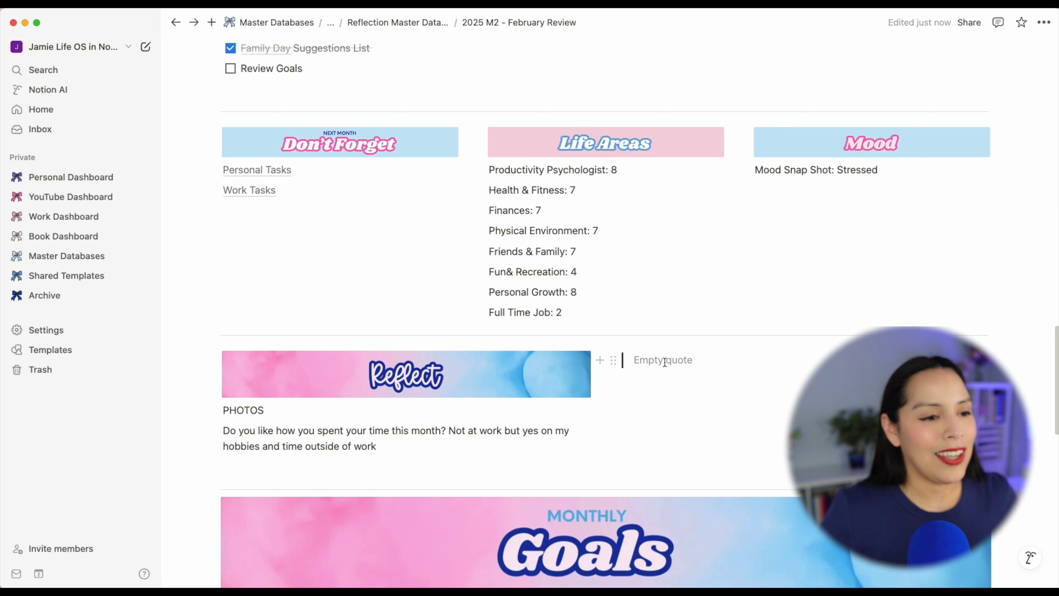
{"action": "type", "text": "The best "}
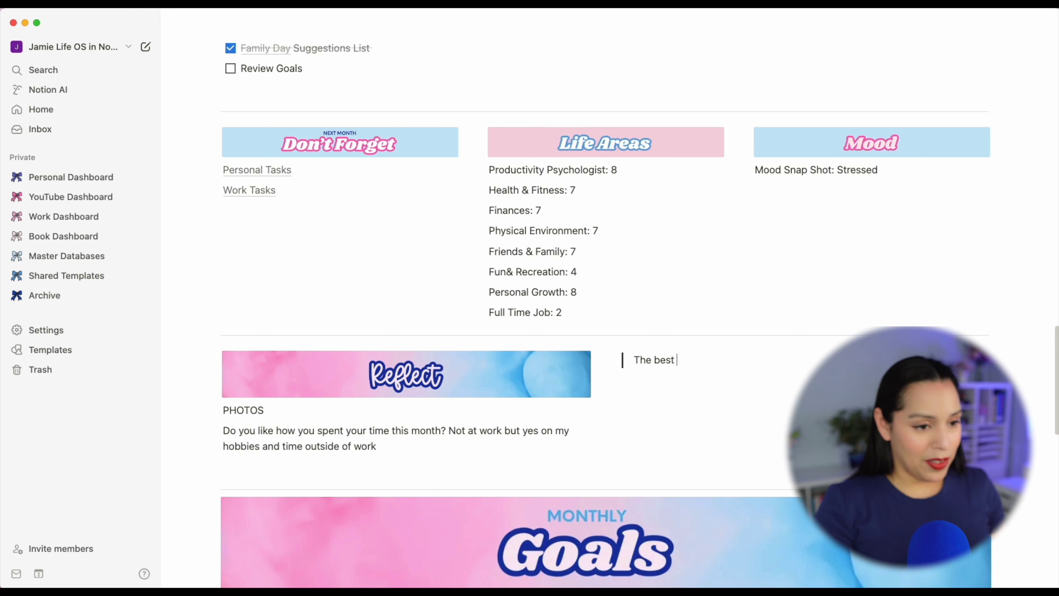
{"action": "type", "text": "revenge is to n"}
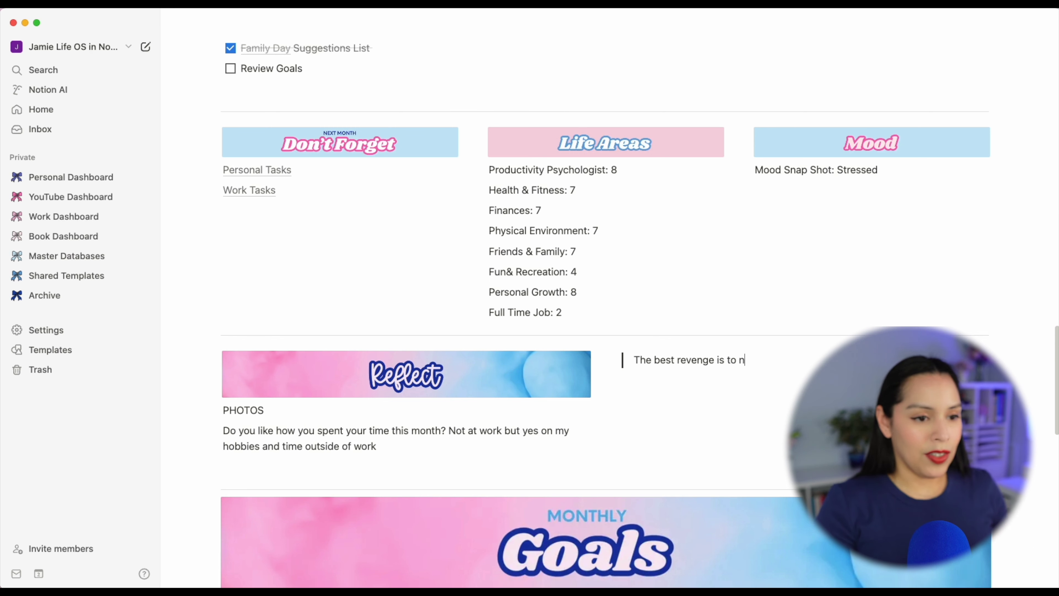
{"action": "type", "text": "ot be like that"}
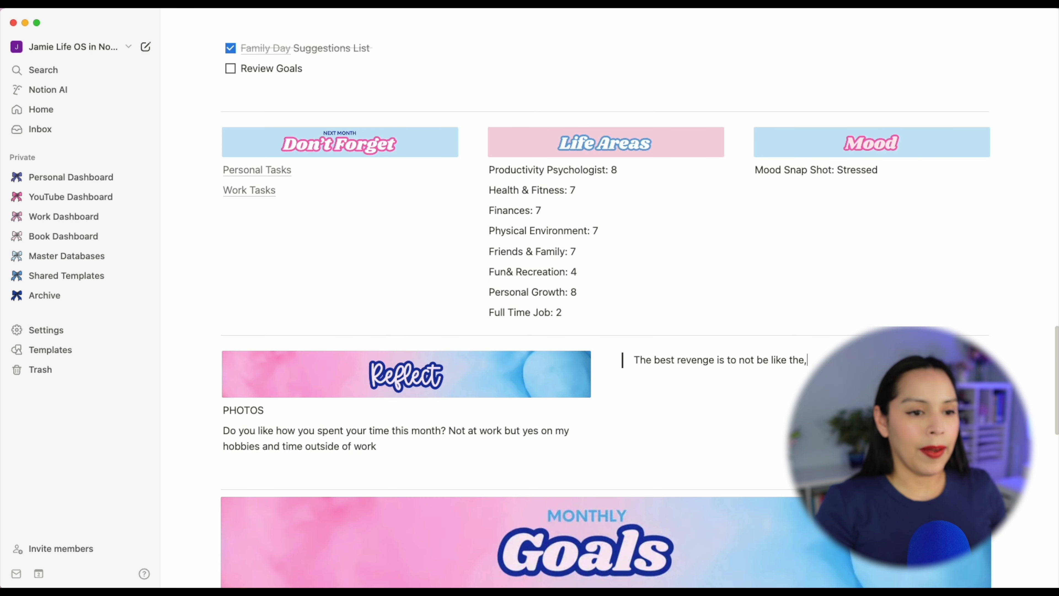
- Add the goals "Automate $1400 for IRA" and "Automate Sons Investments" to the Next Month list under Monthly Goals
{"action": "scroll", "coordinate": [612, 396], "scroll_direction": "up", "scroll_amount": 2}
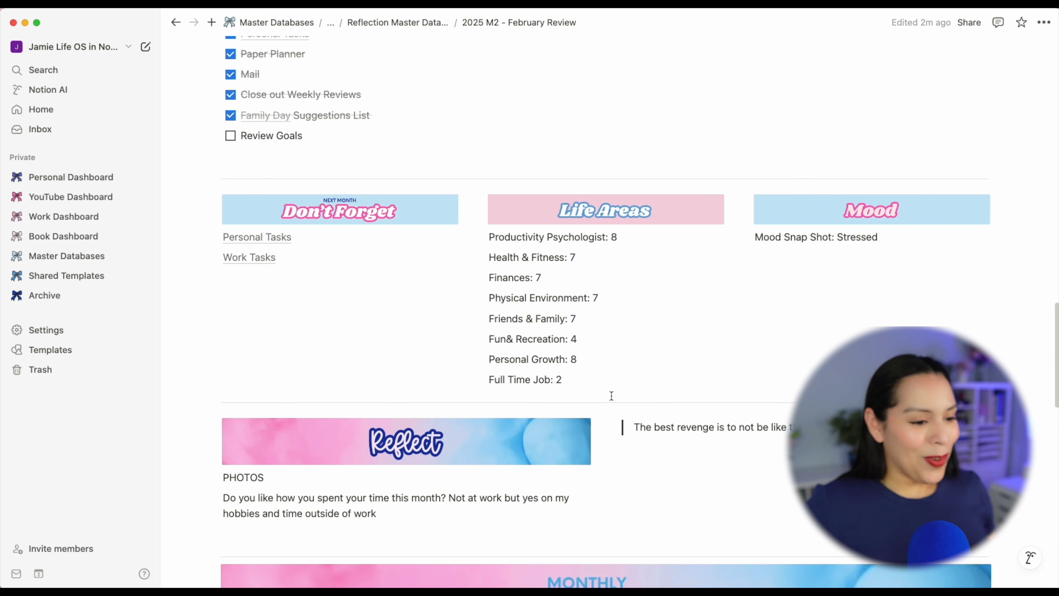
{"action": "scroll", "coordinate": [609, 400], "scroll_direction": "down", "scroll_amount": 10}
{"action": "scroll", "coordinate": [574, 479], "scroll_direction": "up", "scroll_amount": 1}
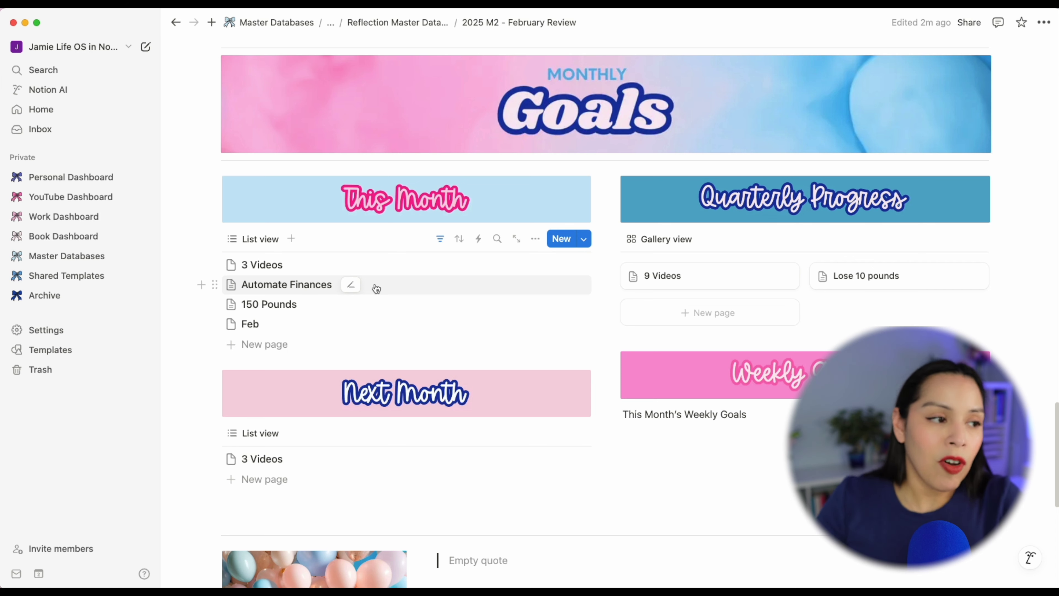
{"action": "left_click", "coordinate": [283, 479]}
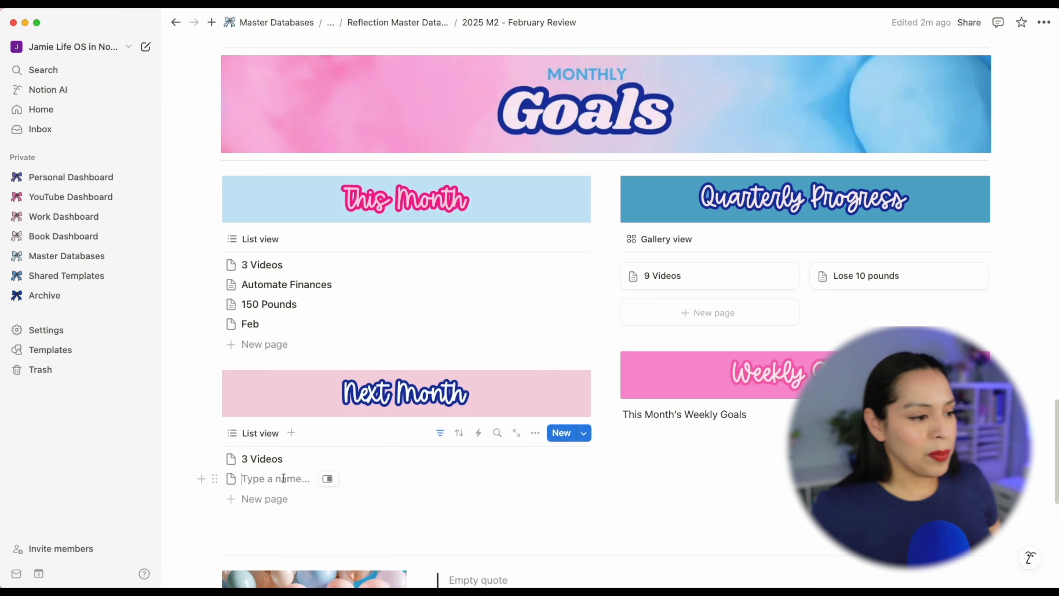
{"action": "type", "text": "Automate $1400 for"}
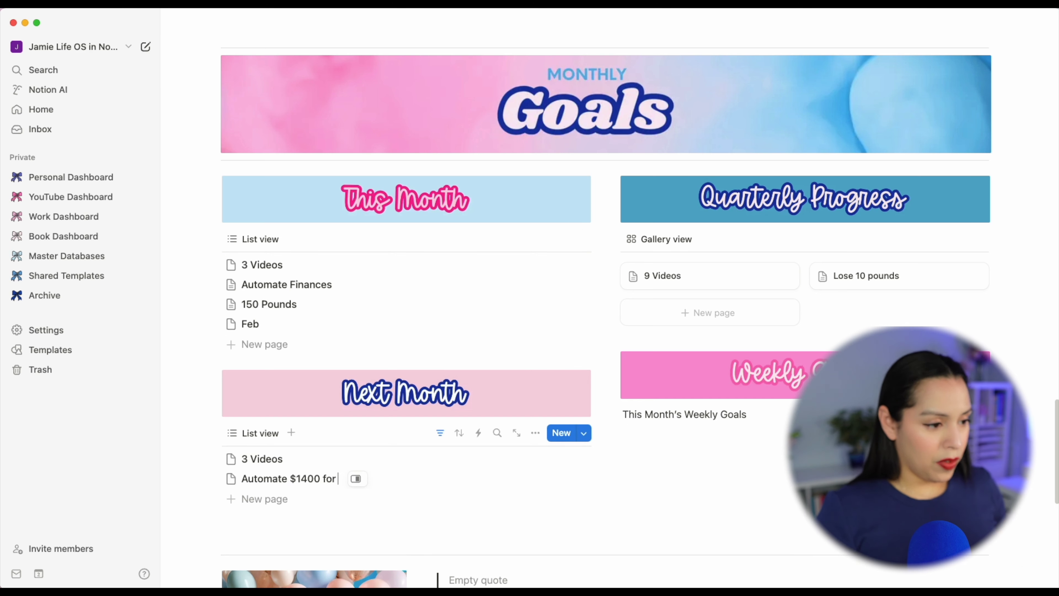
{"action": "type", "text": " IRA"}
{"action": "key", "text": "BackSpace"}
{"action": "type", "text": "A"}
{"action": "left_click", "coordinate": [271, 500]}
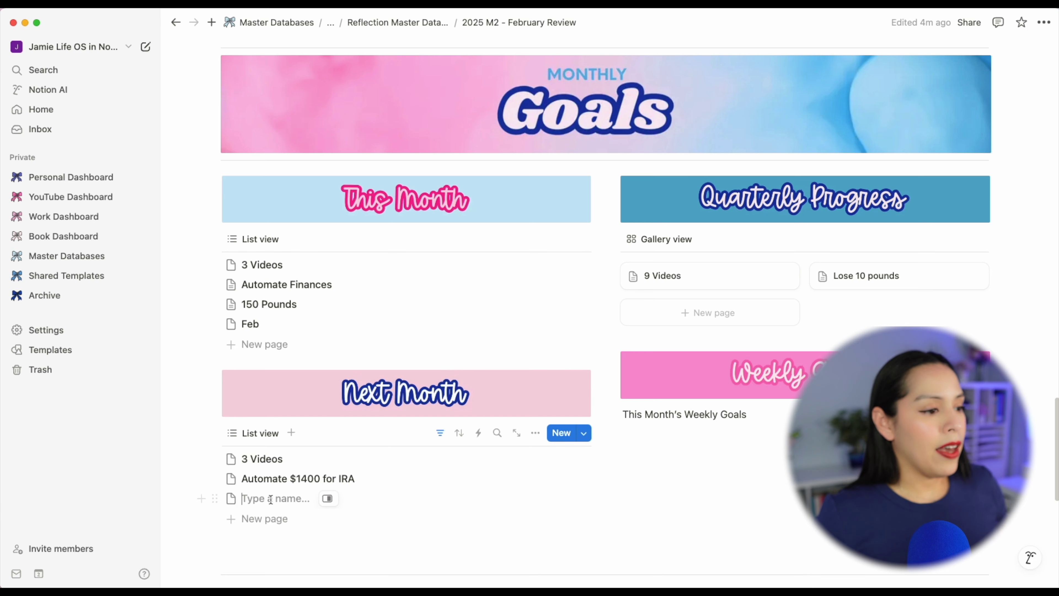
{"action": "type", "text": "Automate Sons Investments"}
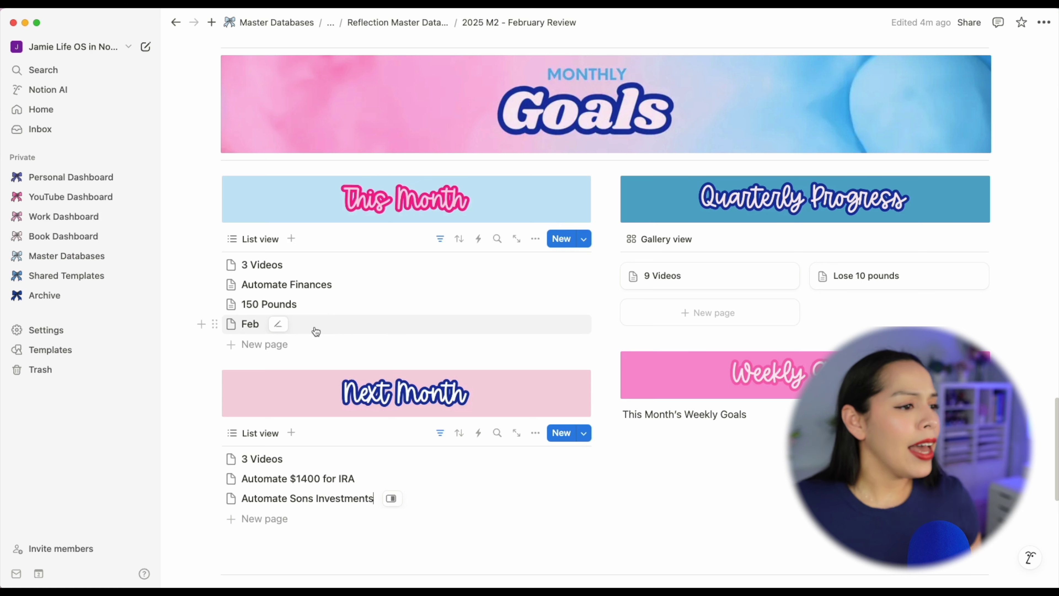
- Open the Feb goal from the This Month list and examine its properties
{"action": "left_click", "coordinate": [249, 325]}
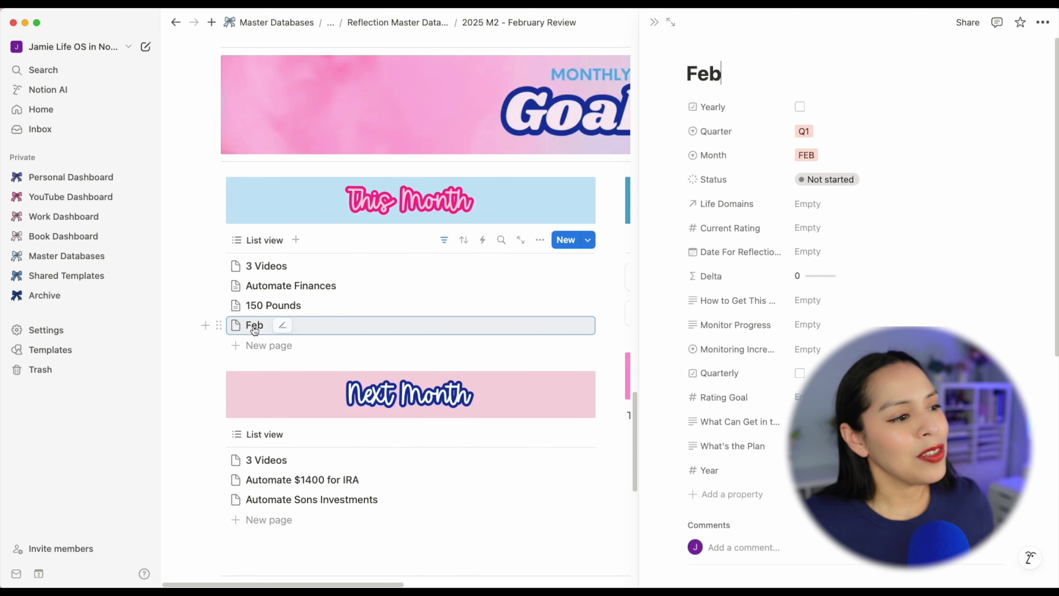
{"action": "scroll", "coordinate": [734, 376], "scroll_direction": "down", "scroll_amount": 5}
{"action": "scroll", "coordinate": [768, 407], "scroll_direction": "up", "scroll_amount": 5}
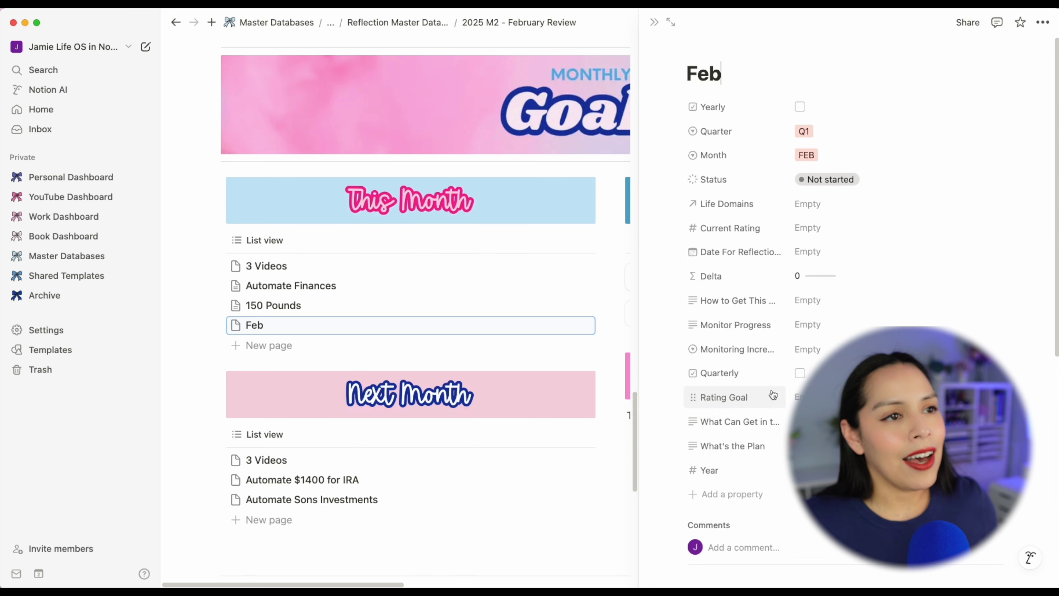
- Close the Feb goal's page and delete that goal from the This Month list under Monthly Goals
{"action": "left_click", "coordinate": [655, 22]}
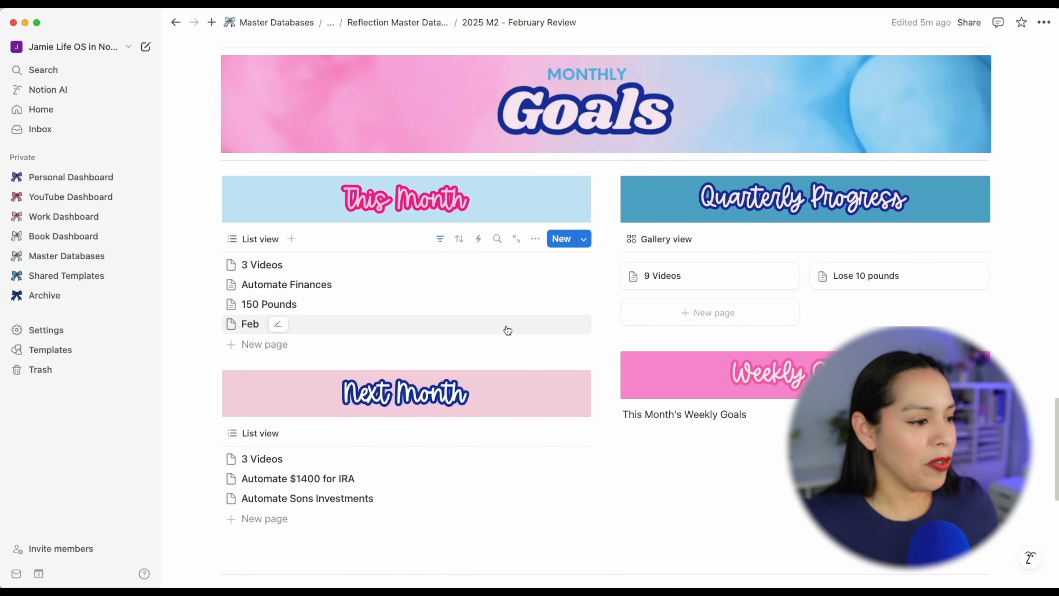
{"action": "right_click", "coordinate": [470, 330]}
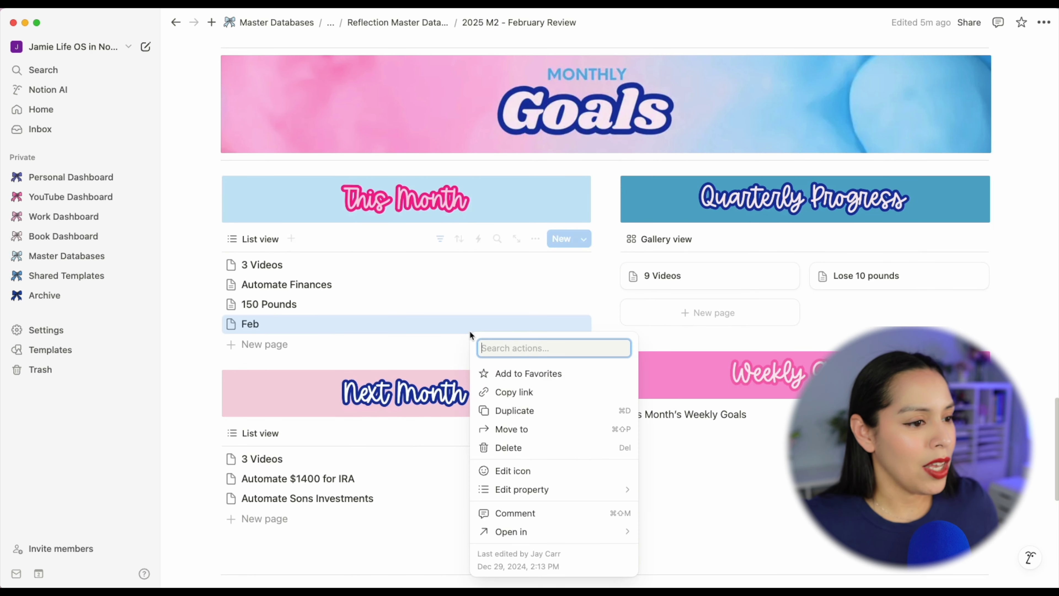
{"action": "left_click", "coordinate": [508, 448]}
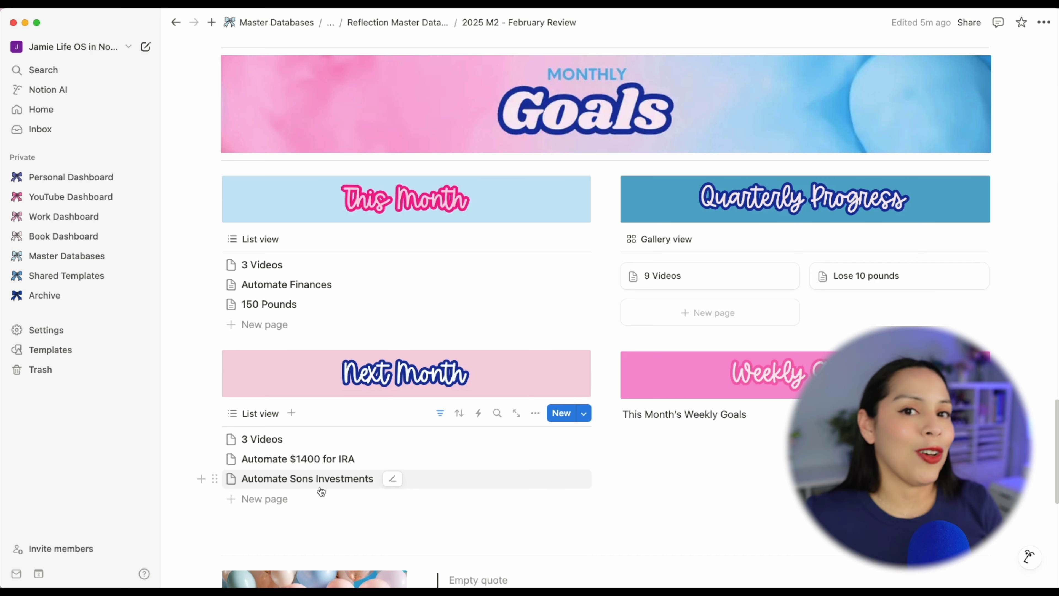
- Add a colon at the end of the "This Month's Weekly Goals" line under the Weekly Goals banner
{"action": "left_click", "coordinate": [709, 444]}
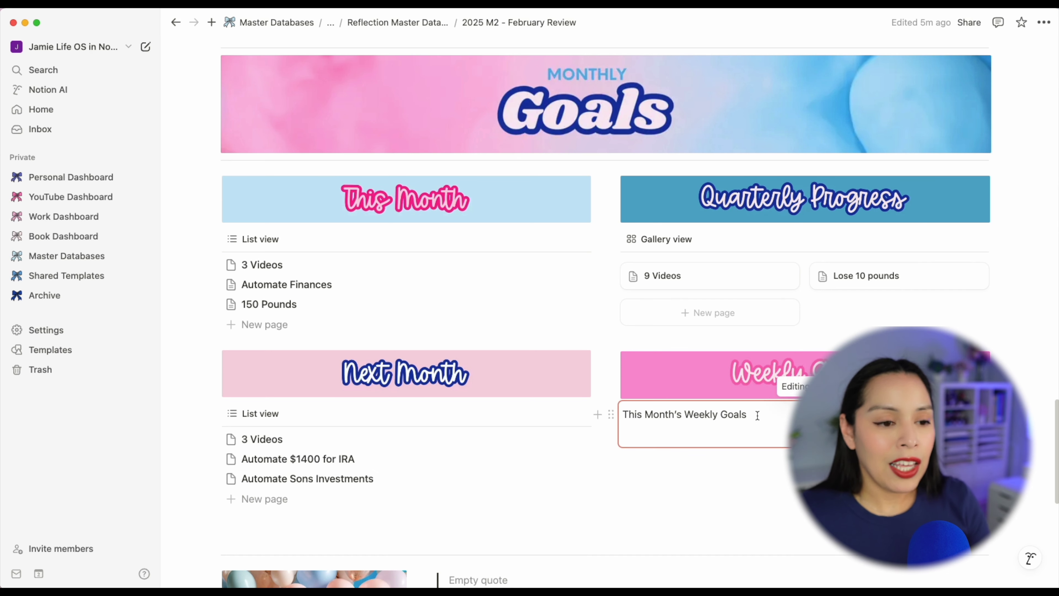
{"action": "type", "text": ":"}
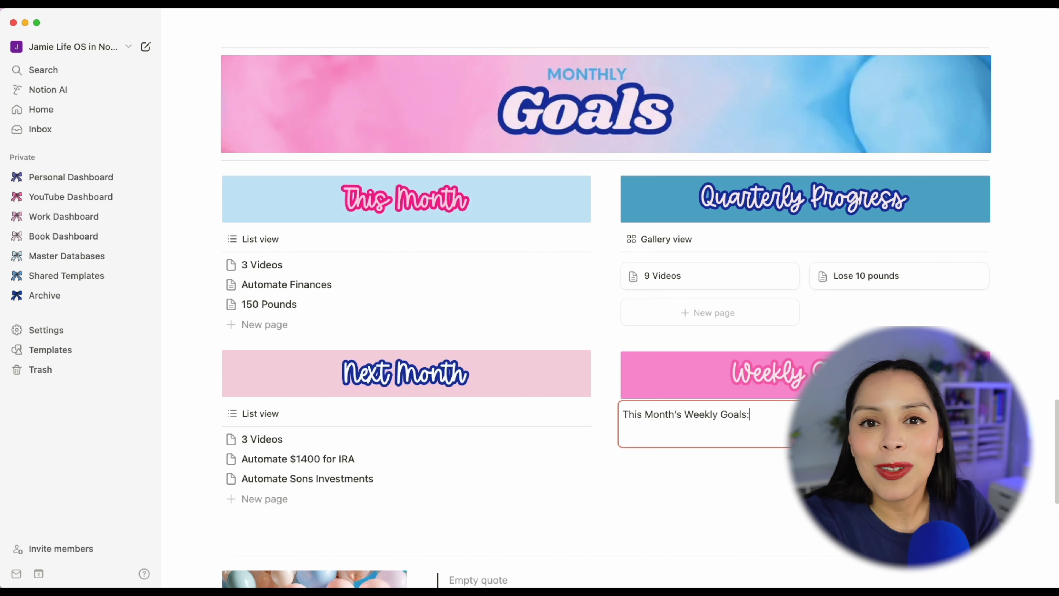
- Answer the "What are you looking forward to?" question with "Japan!!" on a new line below it
{"action": "scroll", "coordinate": [776, 397], "scroll_direction": "down", "scroll_amount": 3}
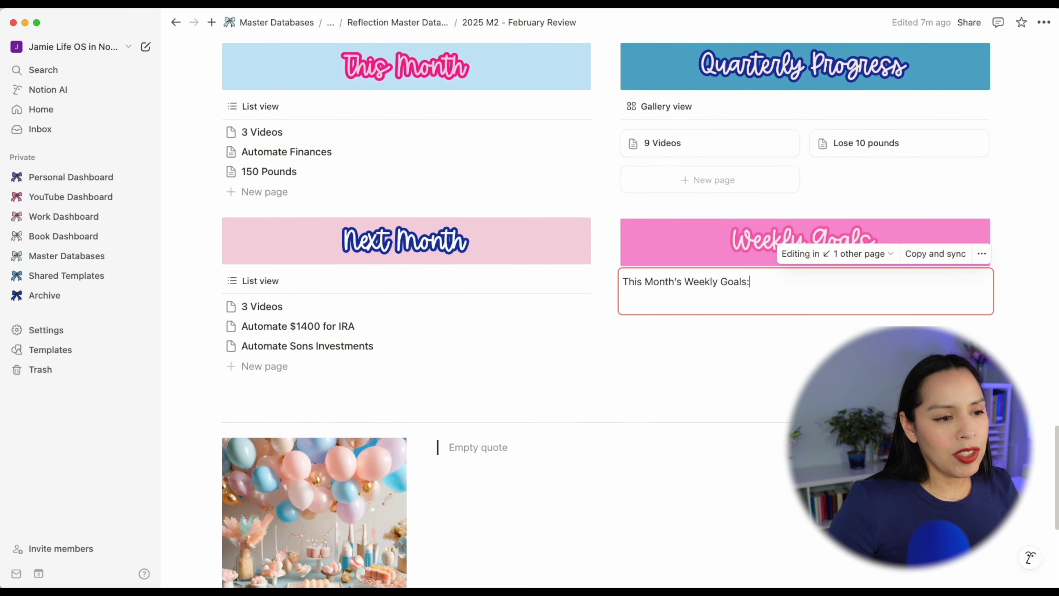
{"action": "scroll", "coordinate": [799, 319], "scroll_direction": "down", "scroll_amount": 3}
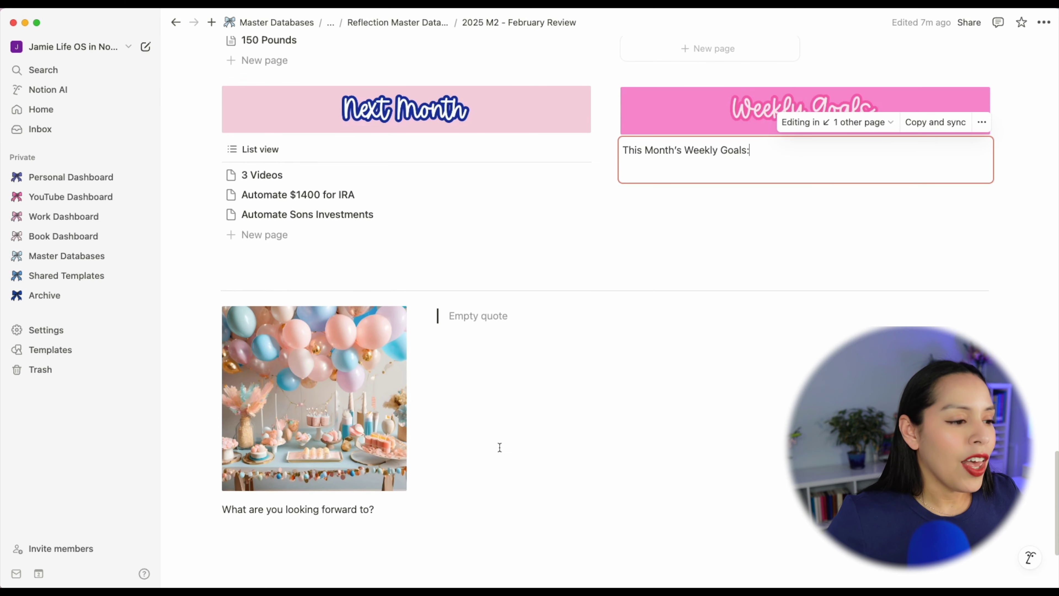
{"action": "left_click", "coordinate": [399, 510]}
{"action": "key", "text": "Return"}
{"action": "type", "text": "Japan!!"}
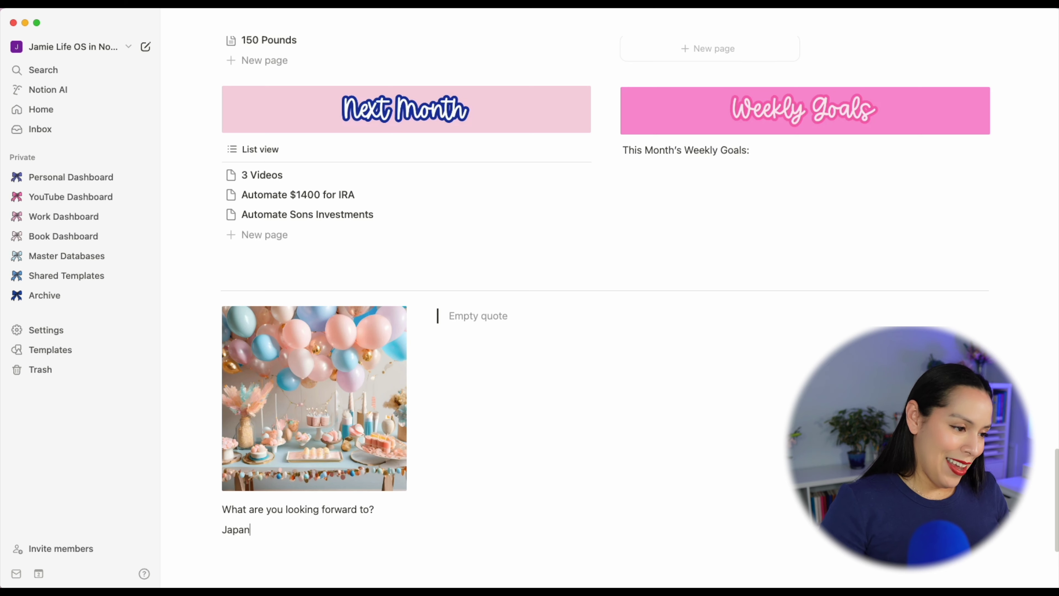